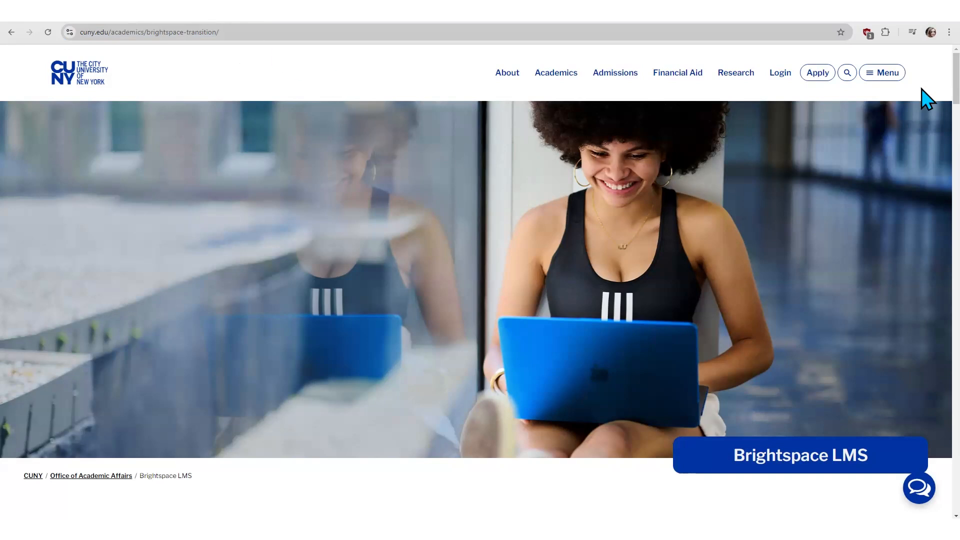
Go to the Training and Resources section of the Brightspace LMS page and review it through to Campus Teams Contacts
scroll(921, 102, down, 4)
scroll(922, 107, down, 3)
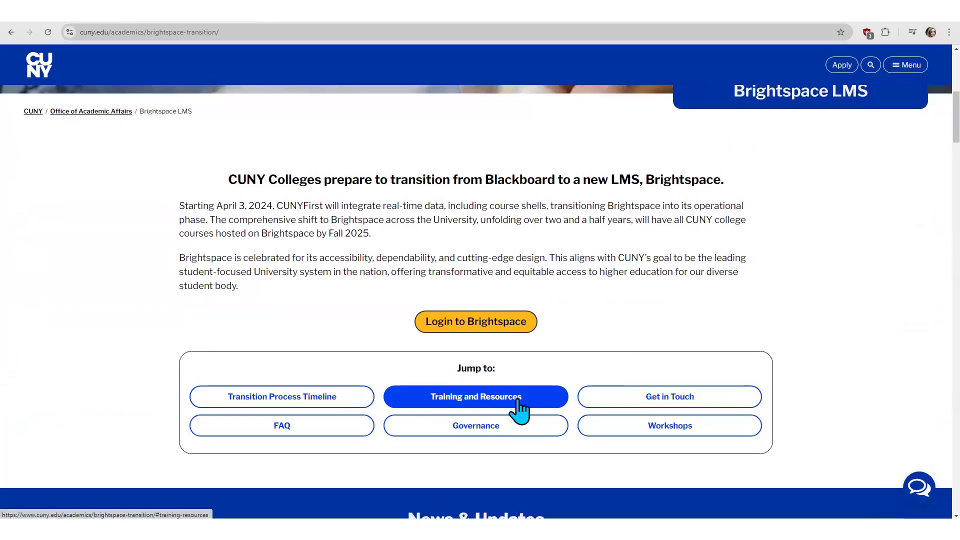
click(537, 404)
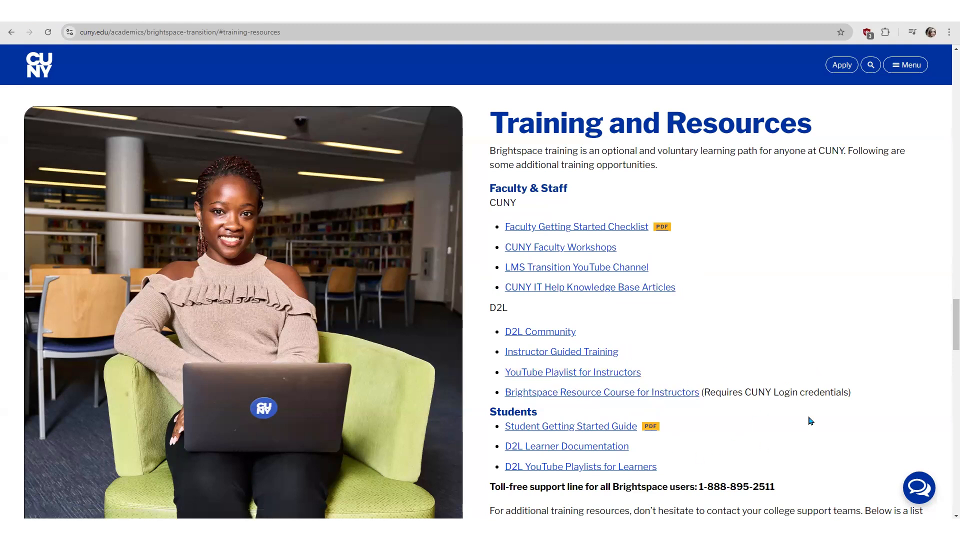
scroll(940, 300, down, 6)
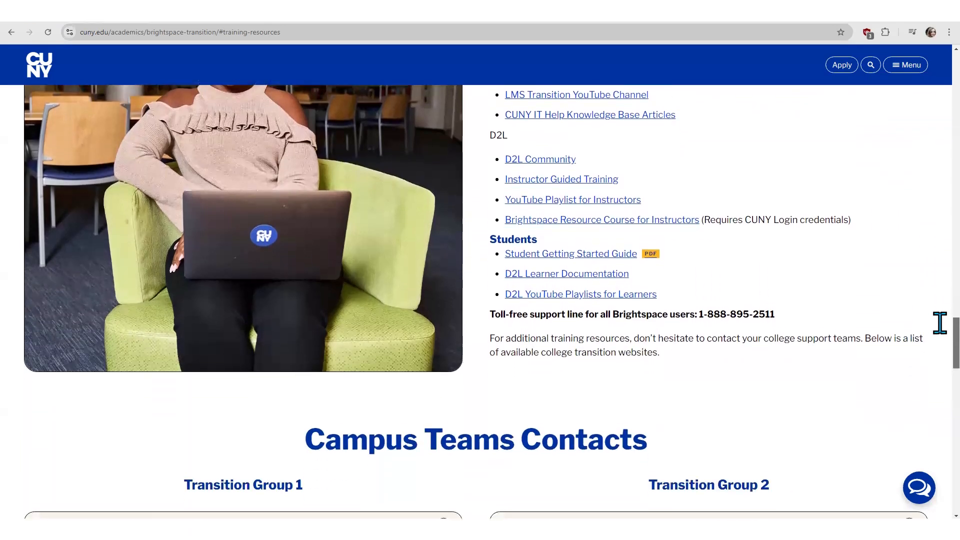
scroll(939, 350, down, 2)
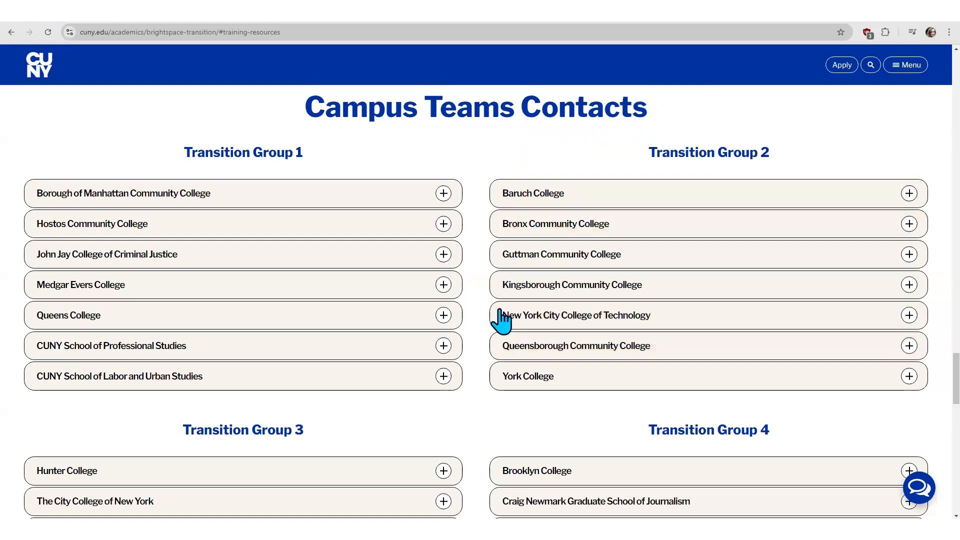
Expand Kingsborough Community College under Transition Group 2 and view its campus team contacts
click(525, 289)
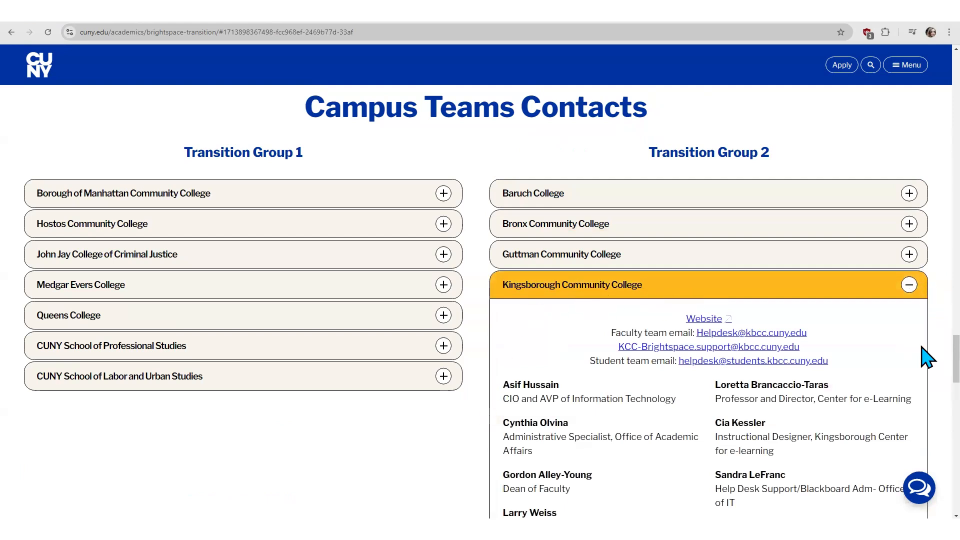
scroll(925, 359, down, 2)
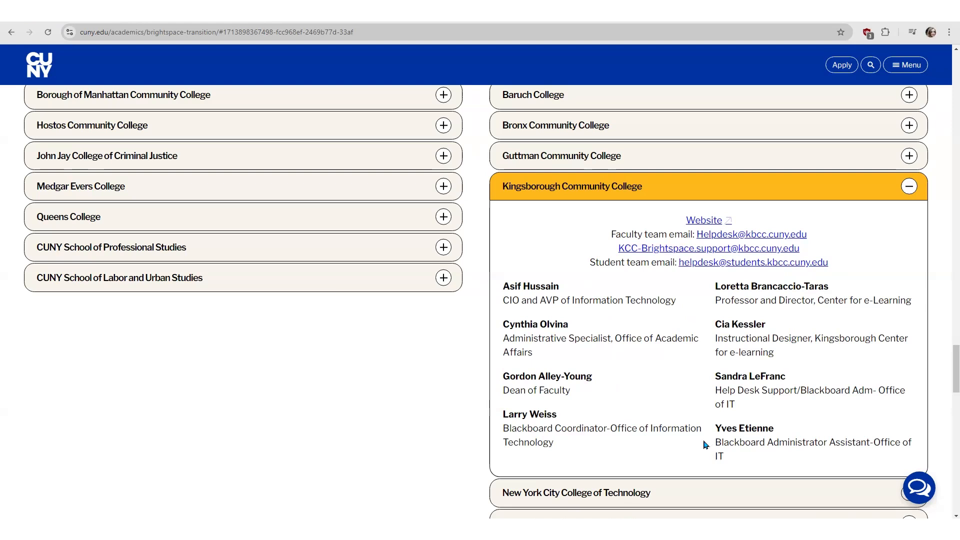
click(429, 444)
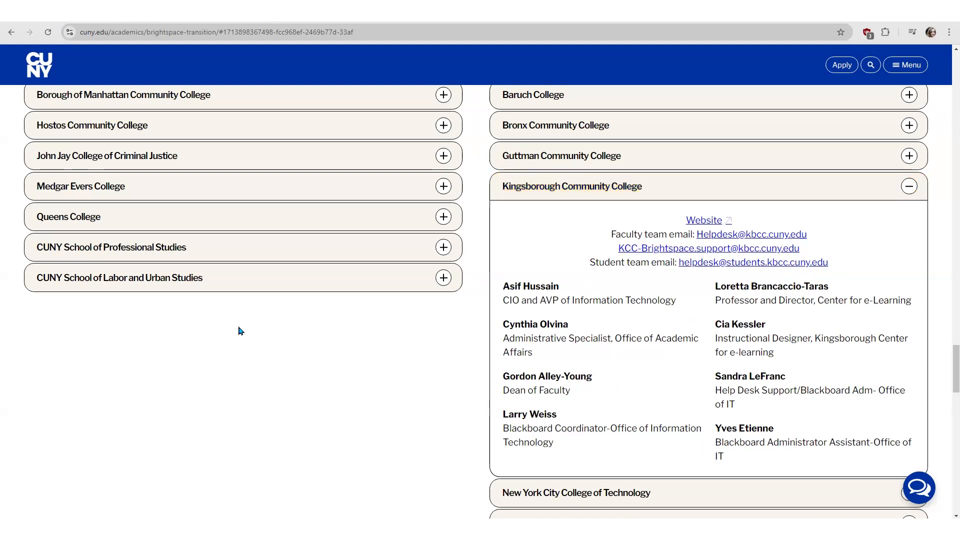
Switch to the CUNY Brightspace site and view the Borough of Manhattan CC homepage and its BMCC Resources
click(92, 22)
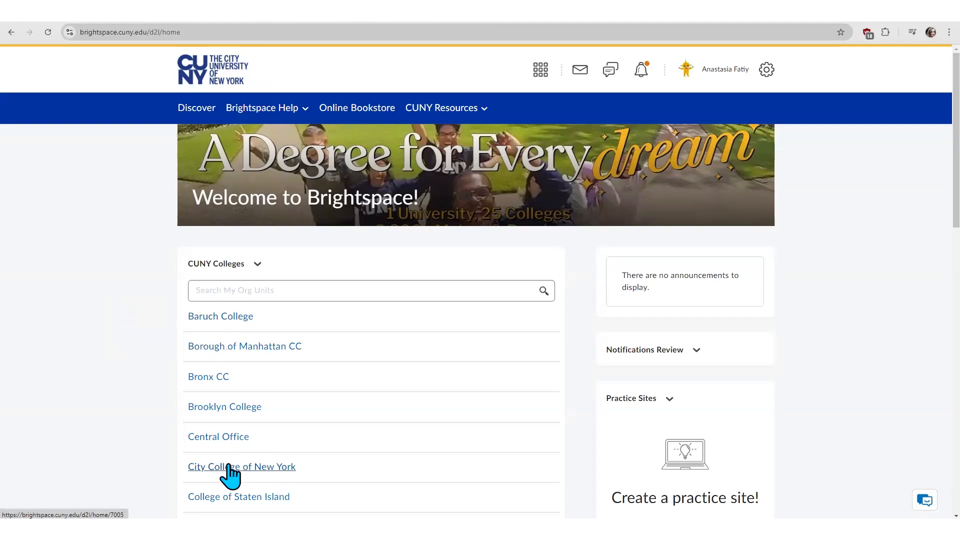
click(220, 318)
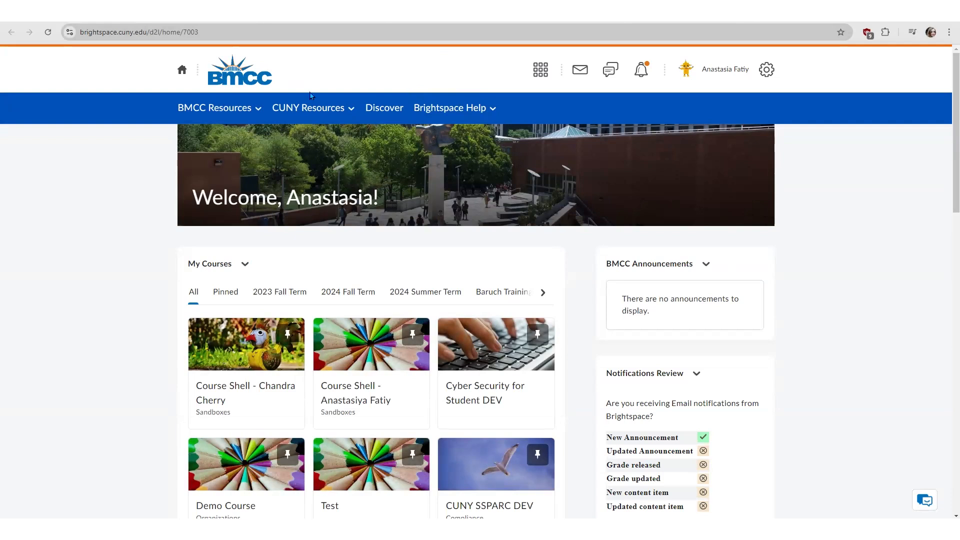
click(259, 108)
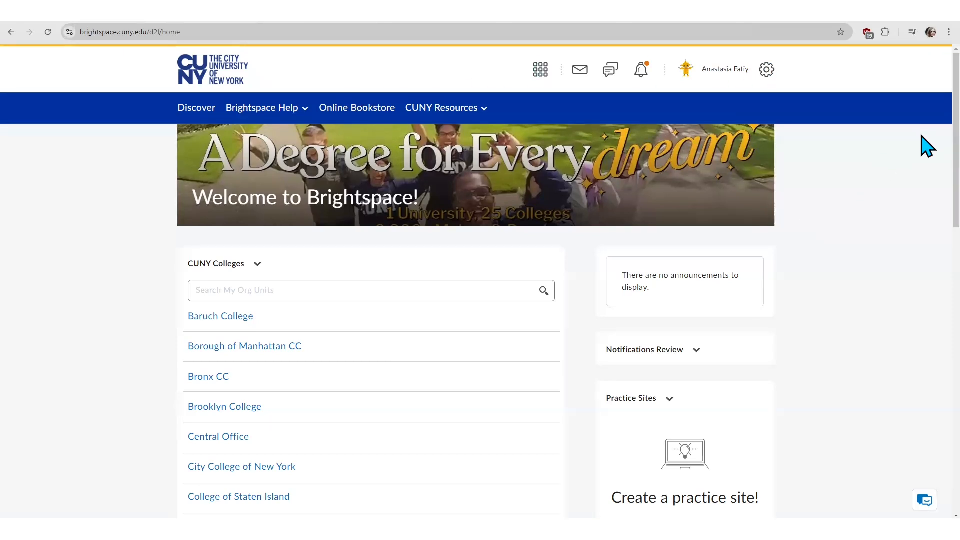
Look through the Brightspace homepage from the CUNY Colleges list down to the My Courses widget
scroll(921, 167, down, 3)
scroll(927, 220, down, 4)
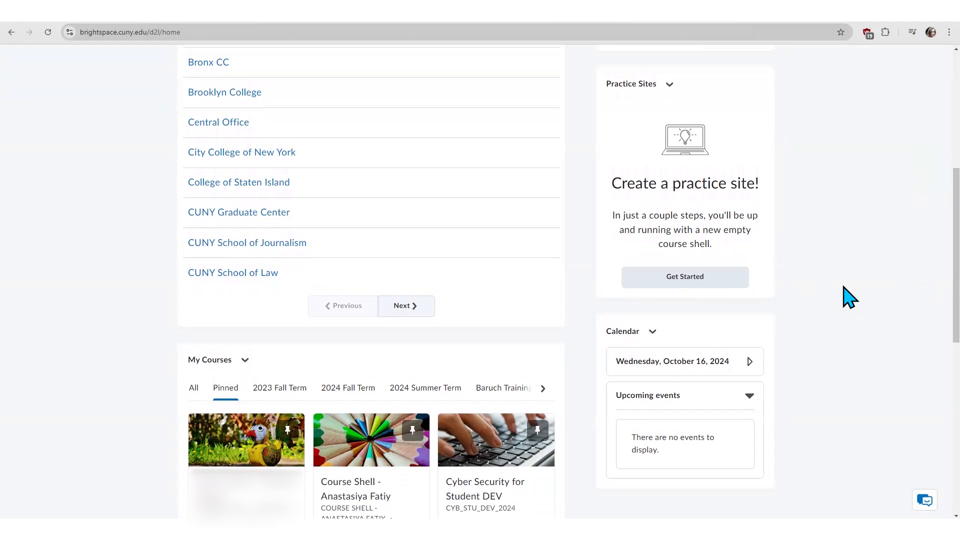
scroll(927, 262, down, 3)
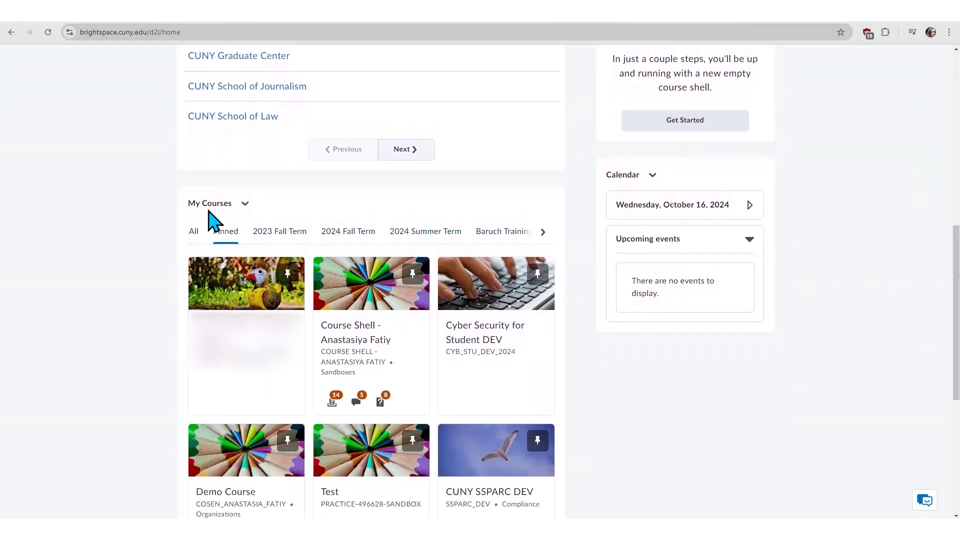
click(213, 205)
scroll(923, 344, up, 1)
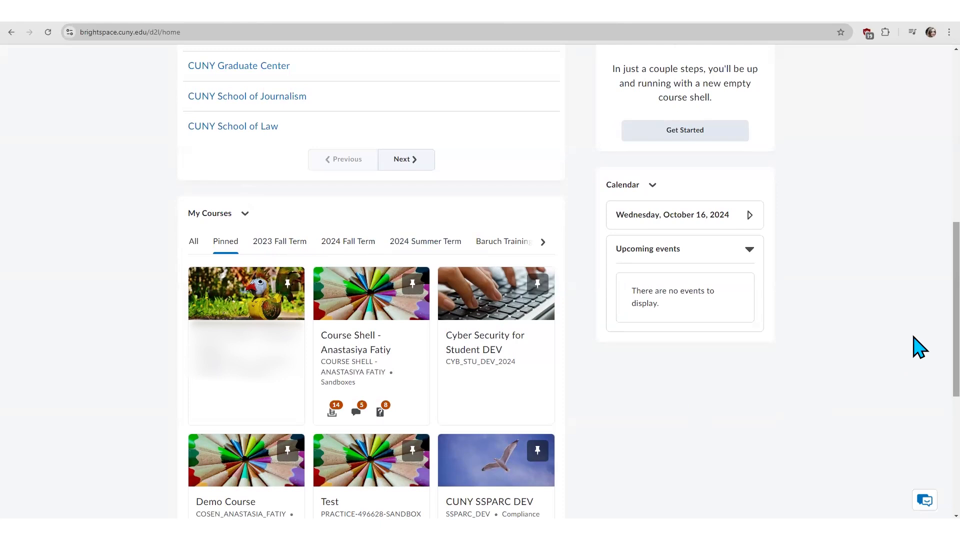
Start a practice site with the course name ENGL100 Practice and course type CUNY Practice Site, and proceed to its confirmation
scroll(927, 371, up, 1)
scroll(883, 265, up, 3)
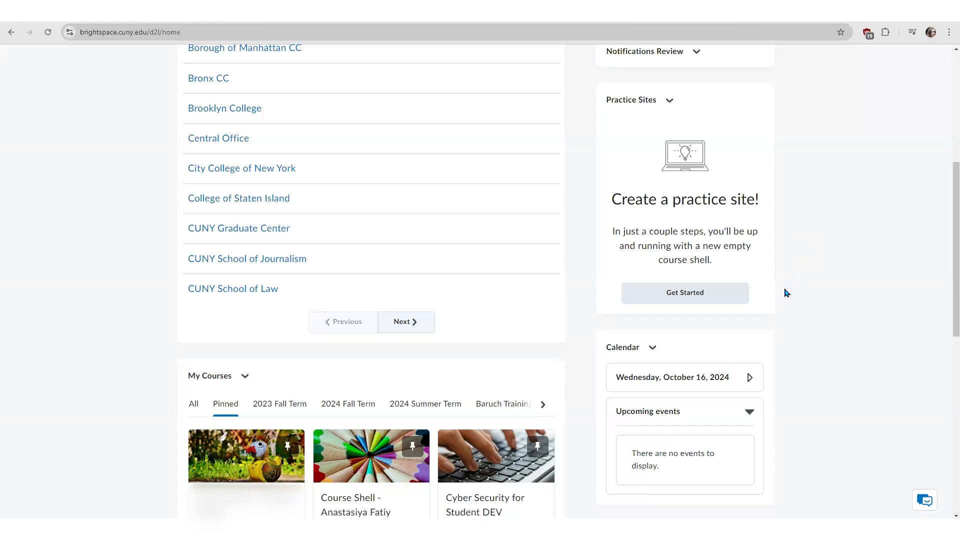
click(728, 299)
click(680, 181)
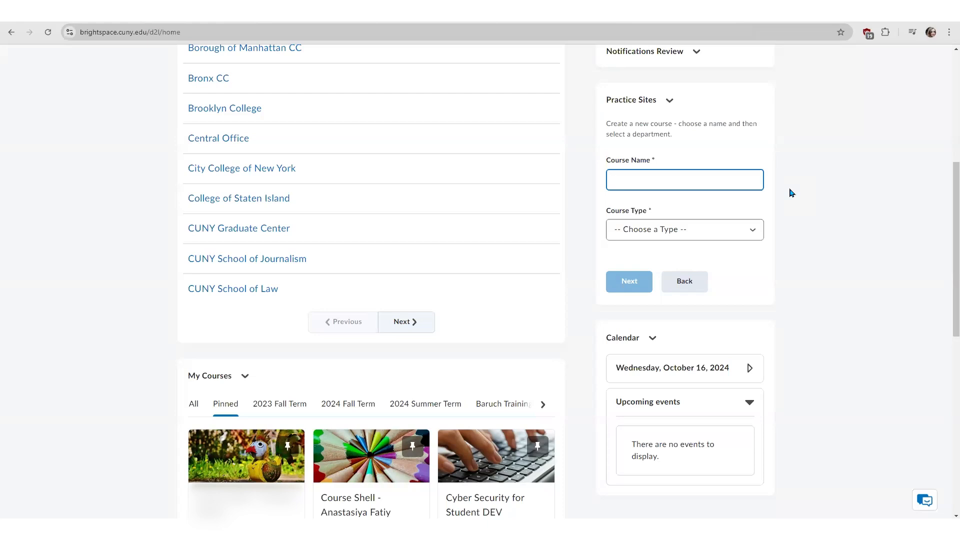
text(ENGL100 Practice)
click(755, 232)
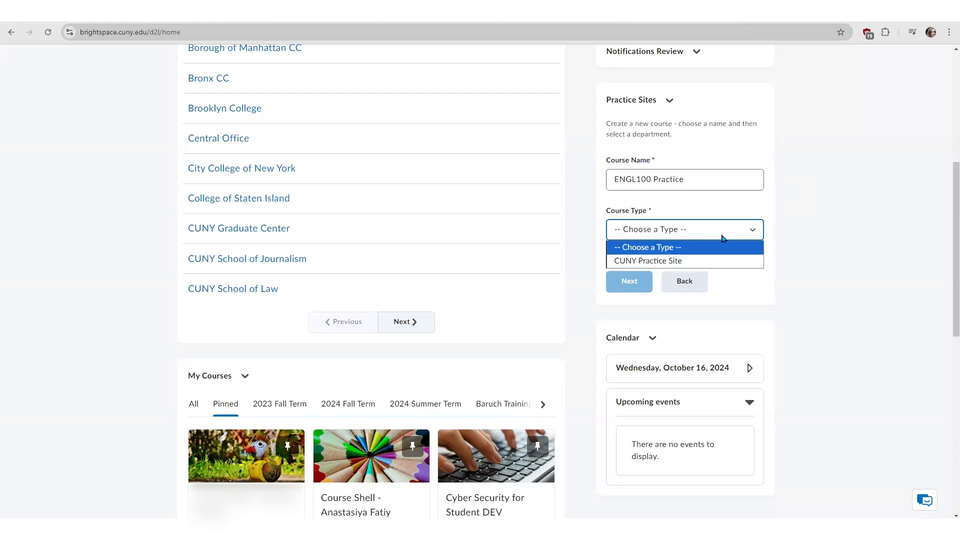
click(710, 262)
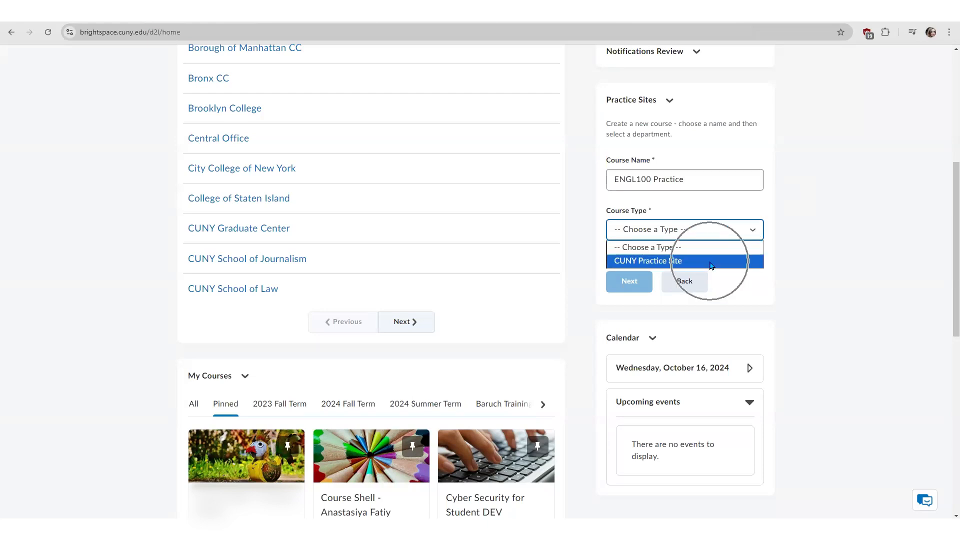
click(694, 259)
click(643, 283)
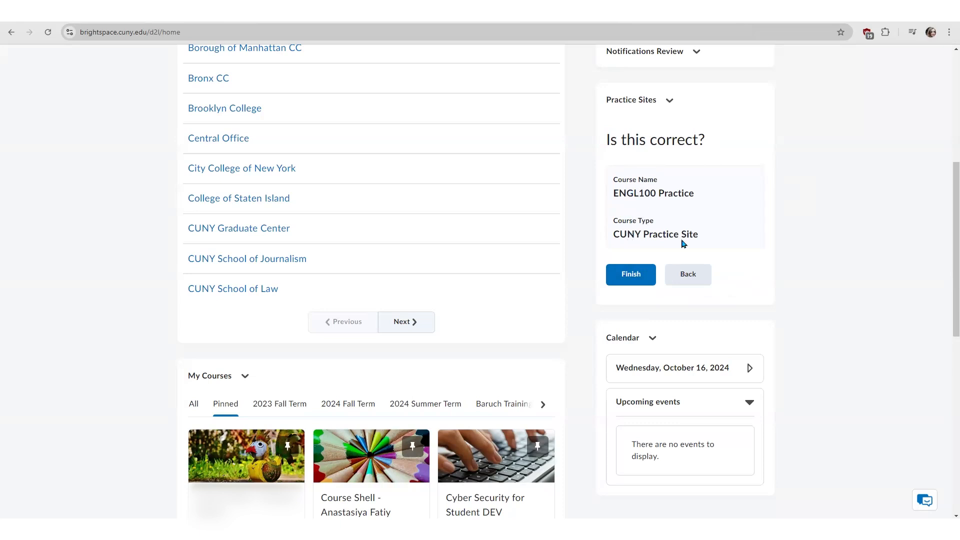
Go back to the practice site details, append the instructor's surname to the course name, and finish creating the site
click(689, 280)
click(705, 180)
text(Fatiy)
click(799, 239)
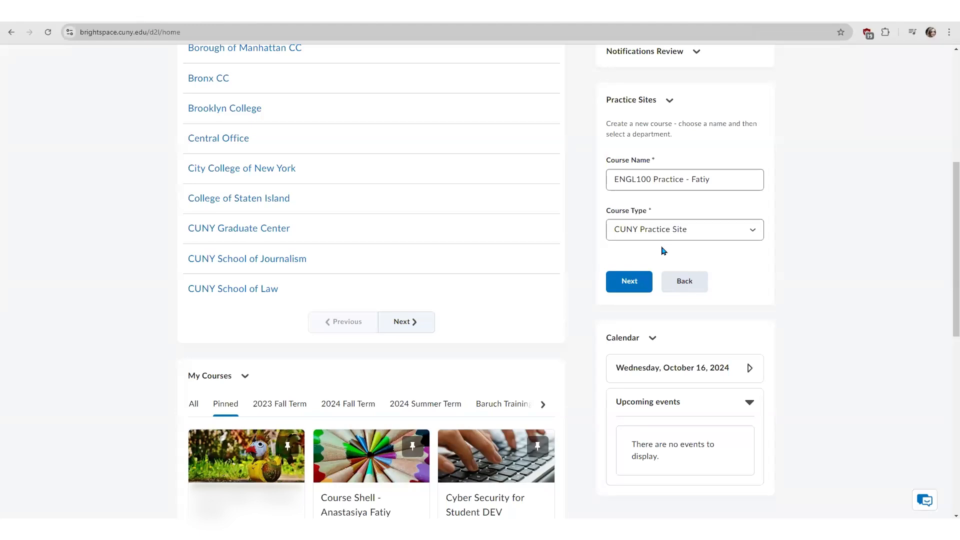
click(647, 281)
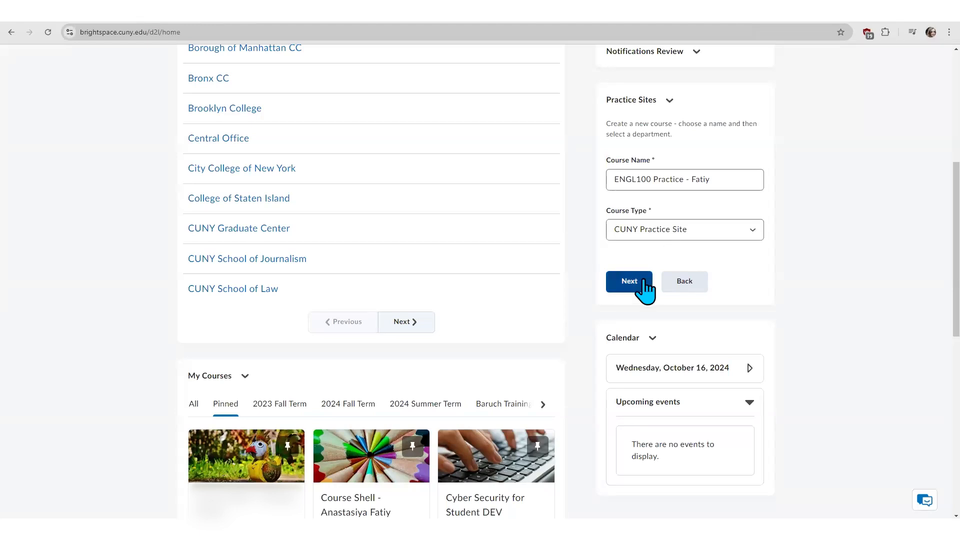
click(644, 280)
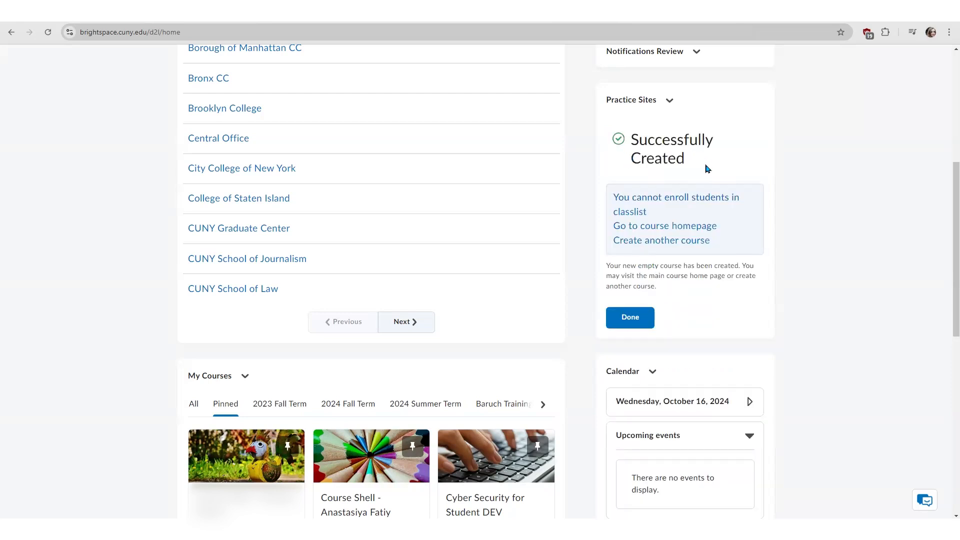
Open the new practice course, go to its content area and add a module named Syllabus
click(699, 226)
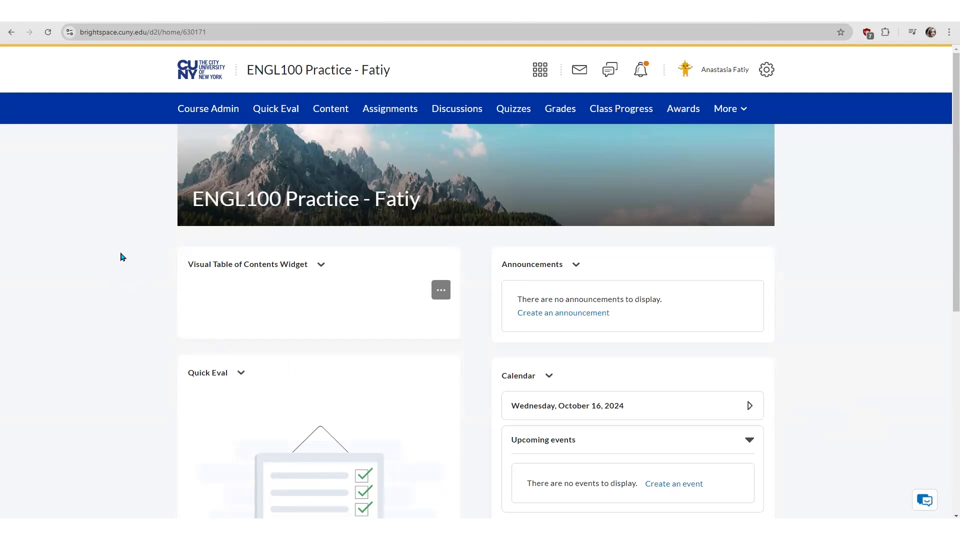
click(336, 111)
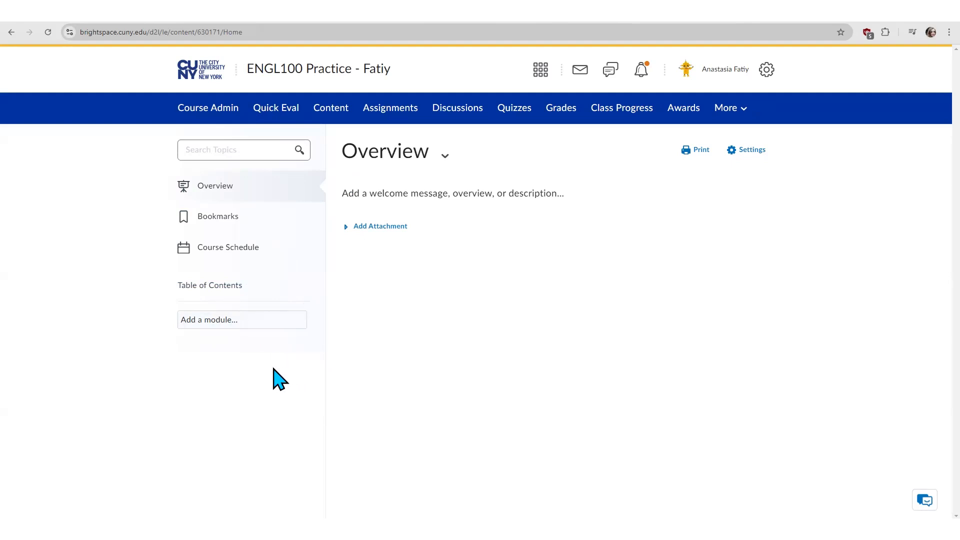
click(251, 324)
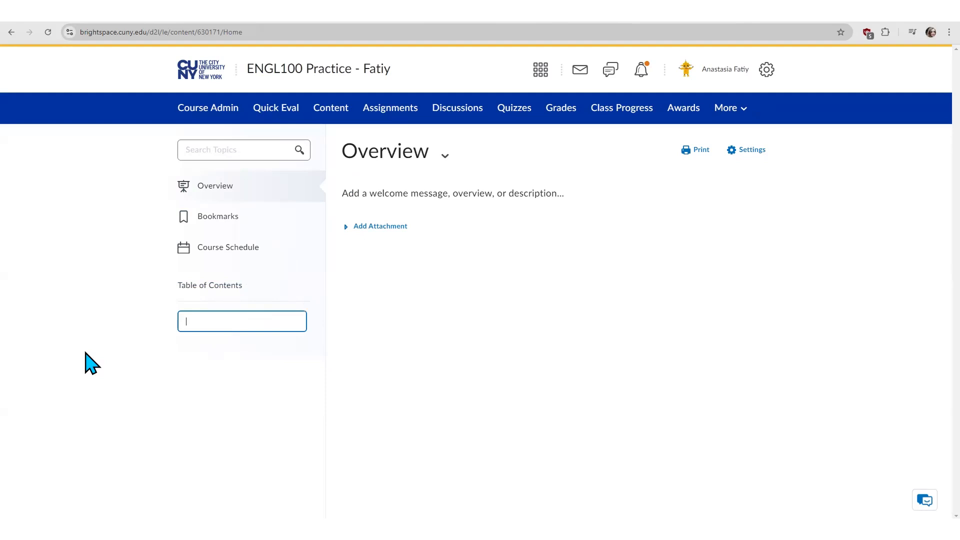
text(Syllabus)
key(Return)
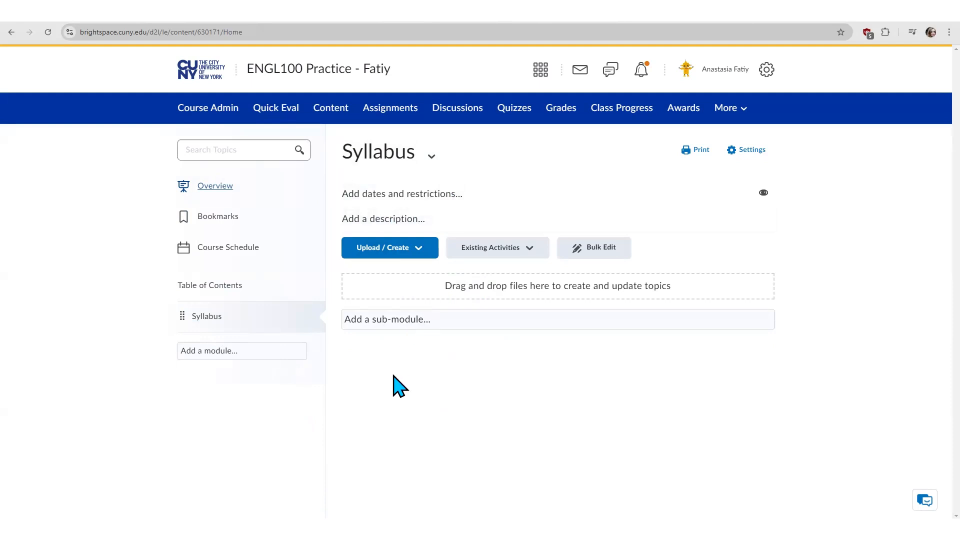
Add a second module named Learning Path and view the Syllabus and Learning Path modules
click(238, 357)
text(Learning Path)
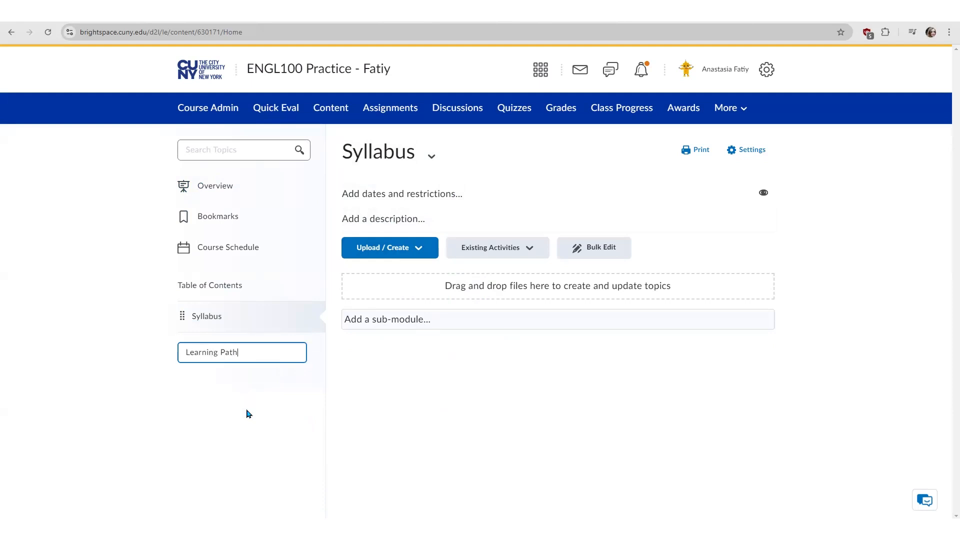
key(Return)
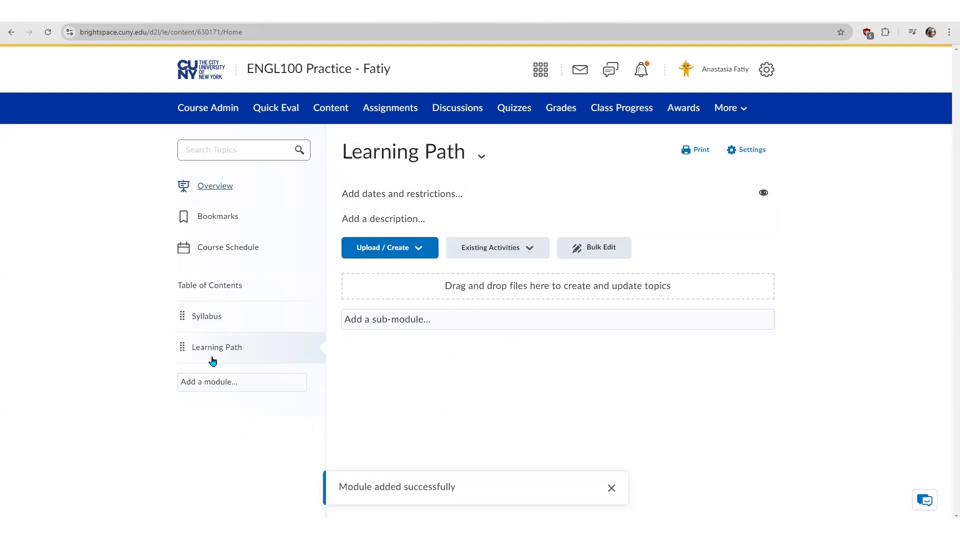
click(205, 317)
click(219, 347)
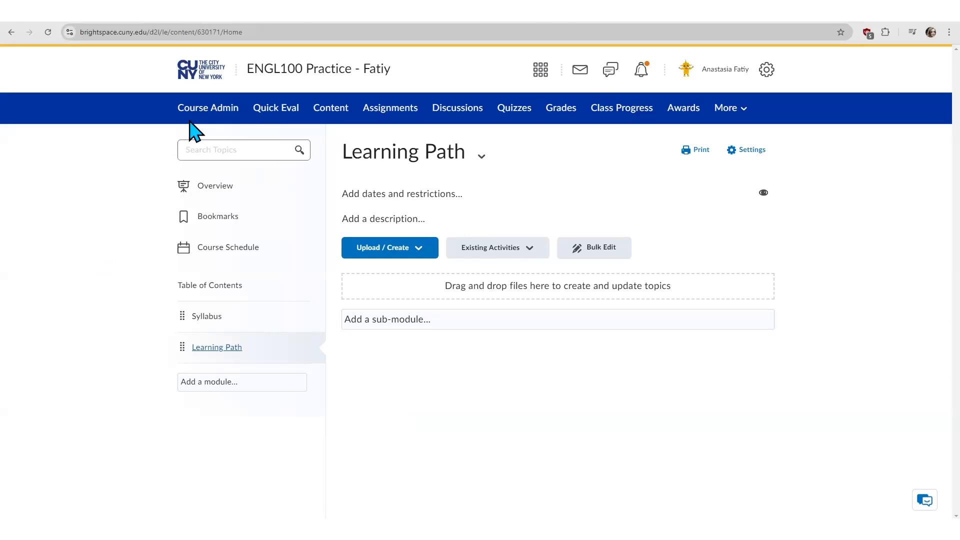
Open the Import / Export / Copy Components tool from the course's administration page
click(208, 114)
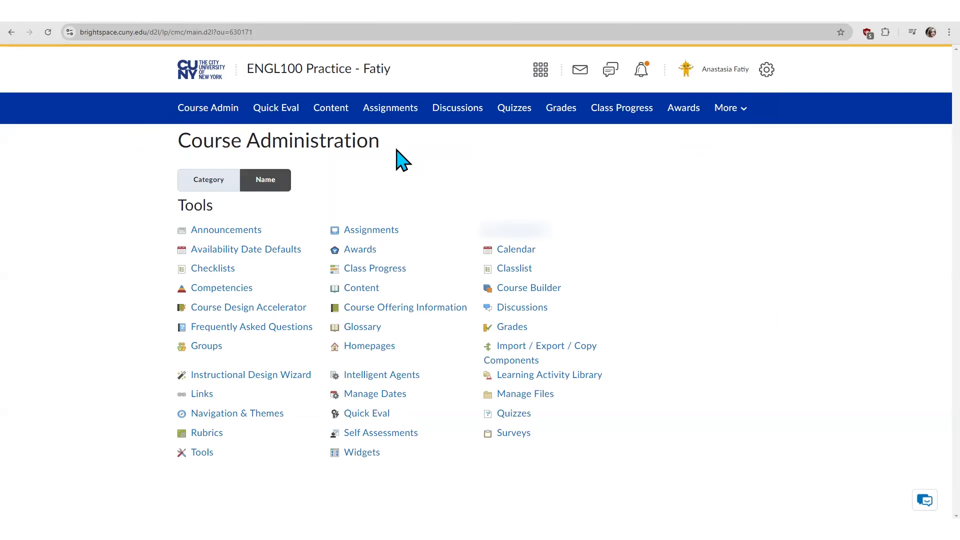
click(746, 111)
click(641, 184)
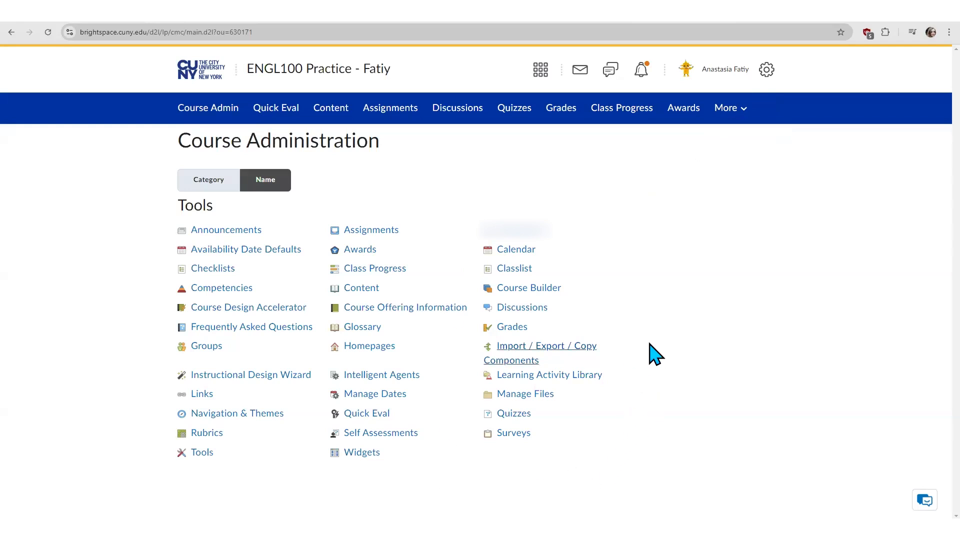
click(570, 354)
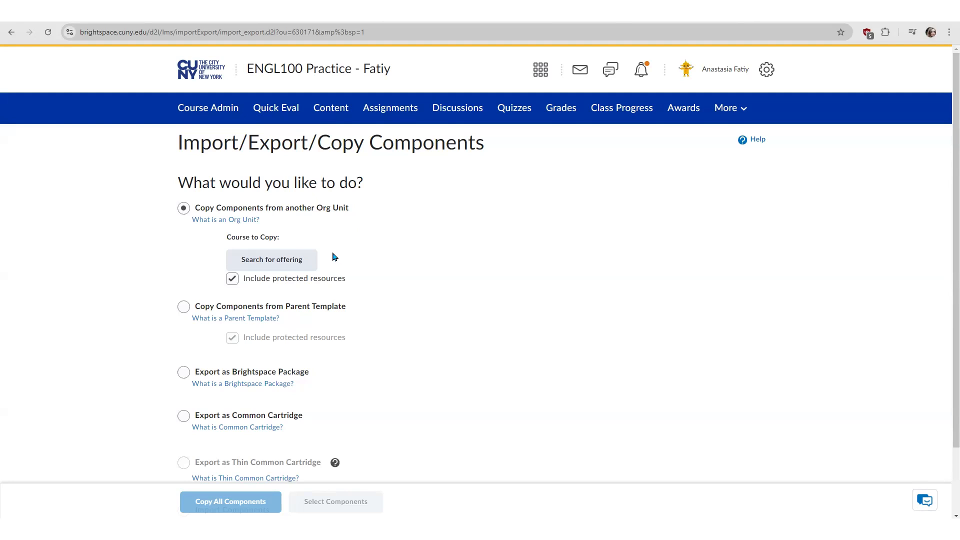
Search the course offerings by the instructor's surname, select Demo Course as the course to copy, and copy all its components
click(309, 265)
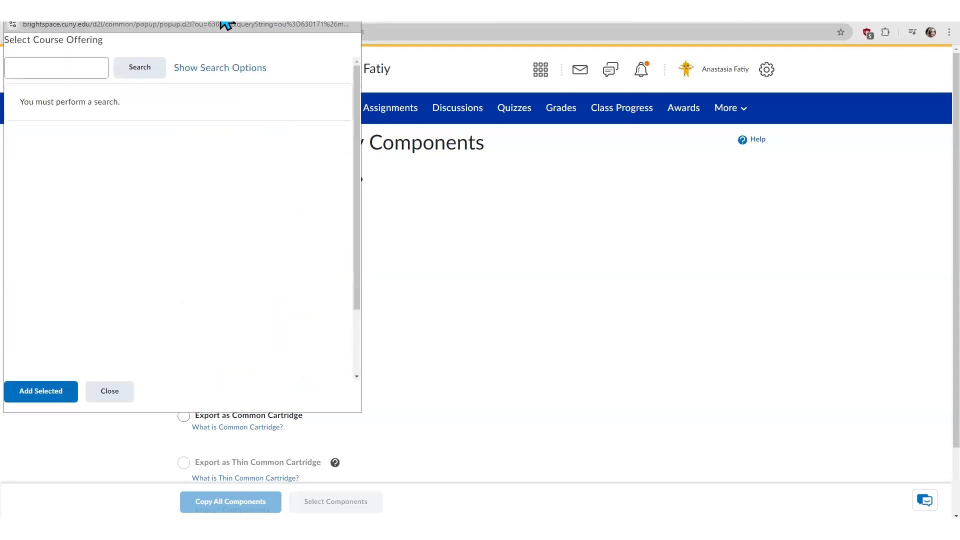
text(fatiy)
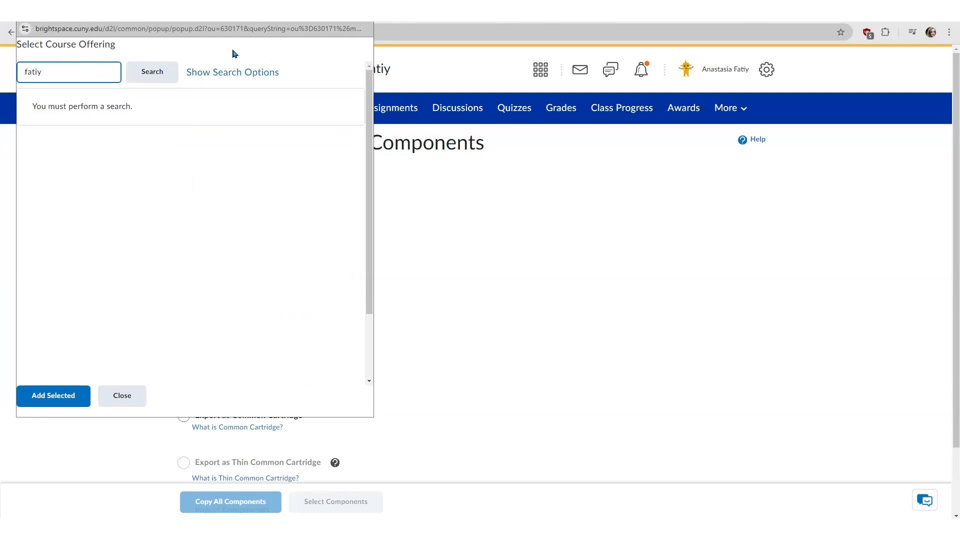
key(Return)
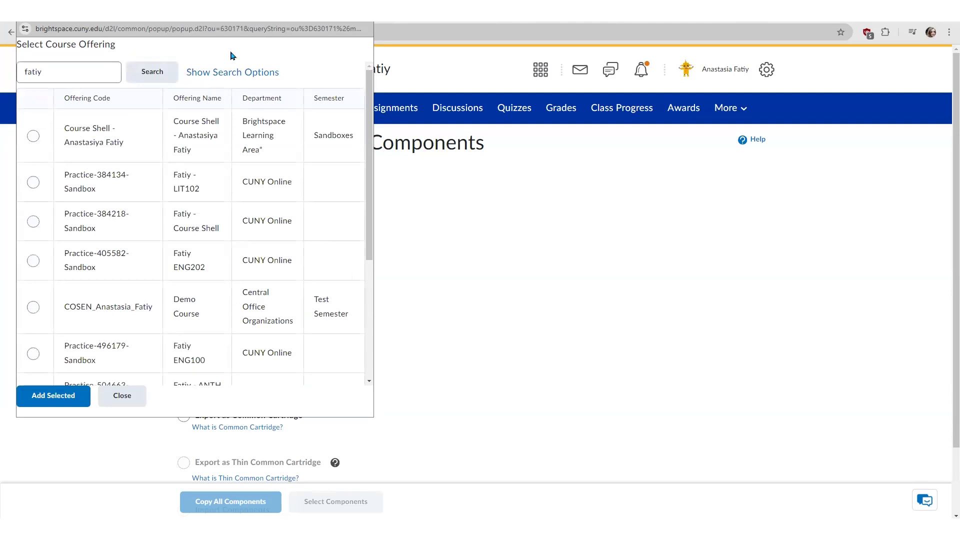
click(34, 306)
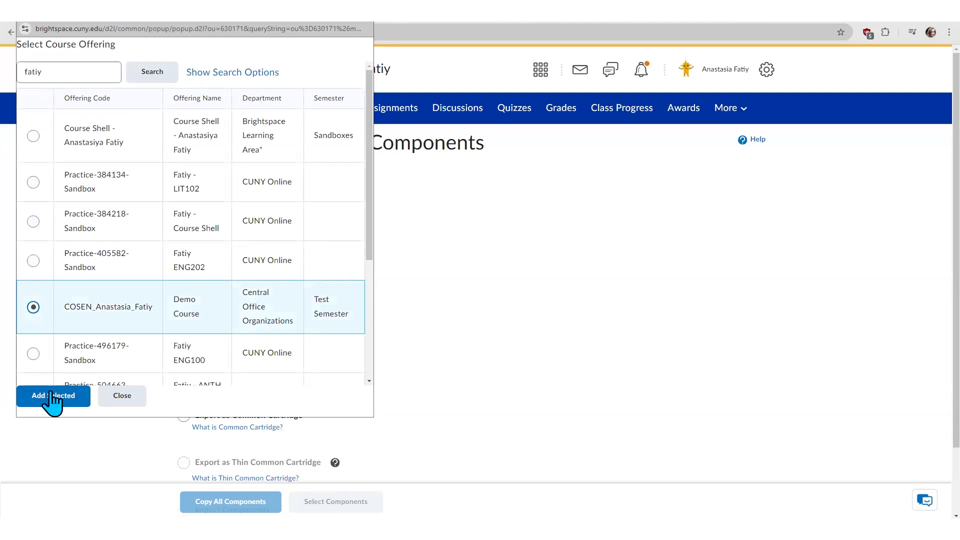
click(67, 403)
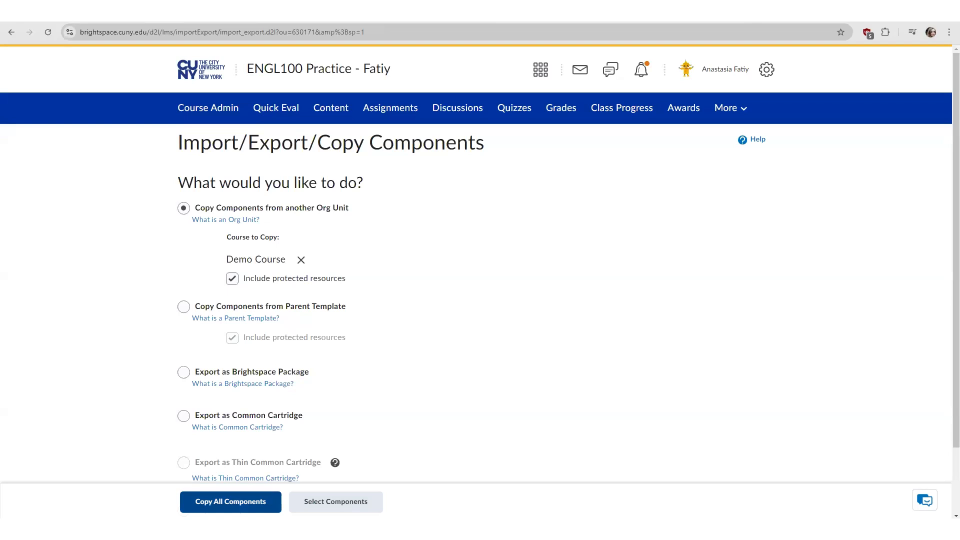
click(231, 502)
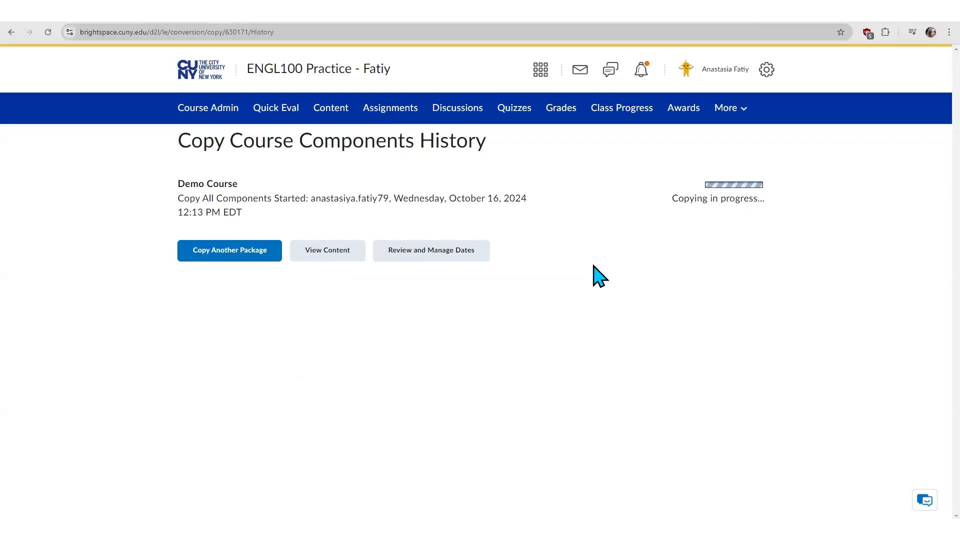
Open Review and Manage Dates for the copied course and look through the listed items, their dates and visibility statuses
click(453, 257)
click(483, 253)
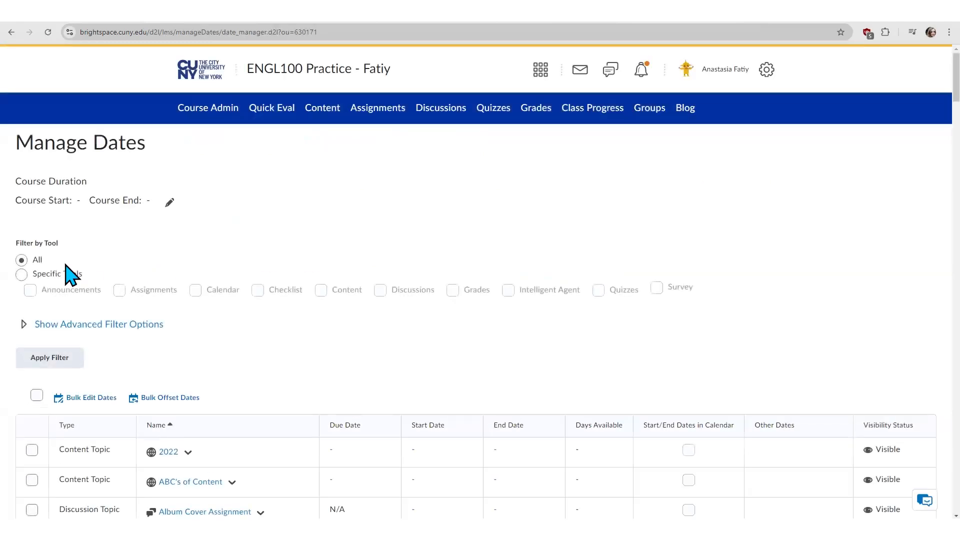
scroll(705, 345, down, 2)
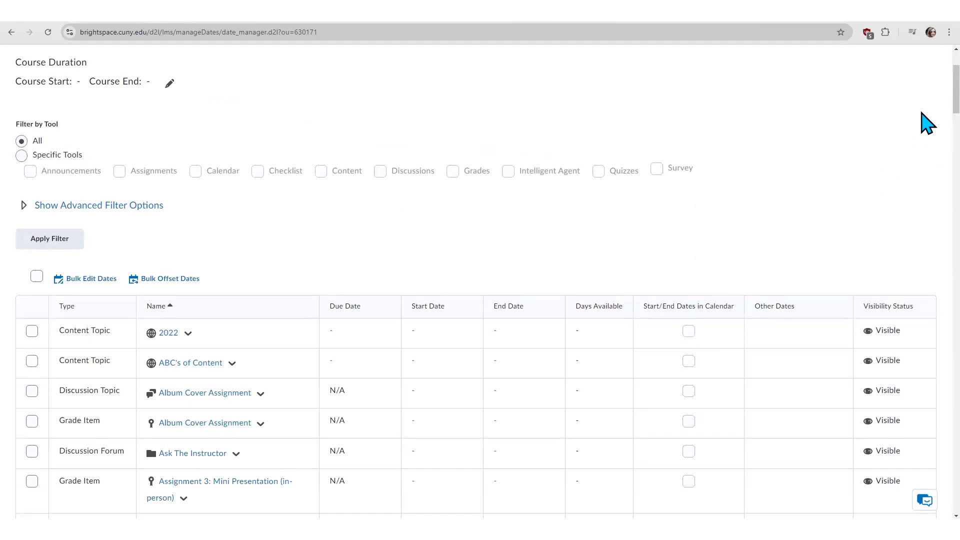
scroll(927, 120, down, 3)
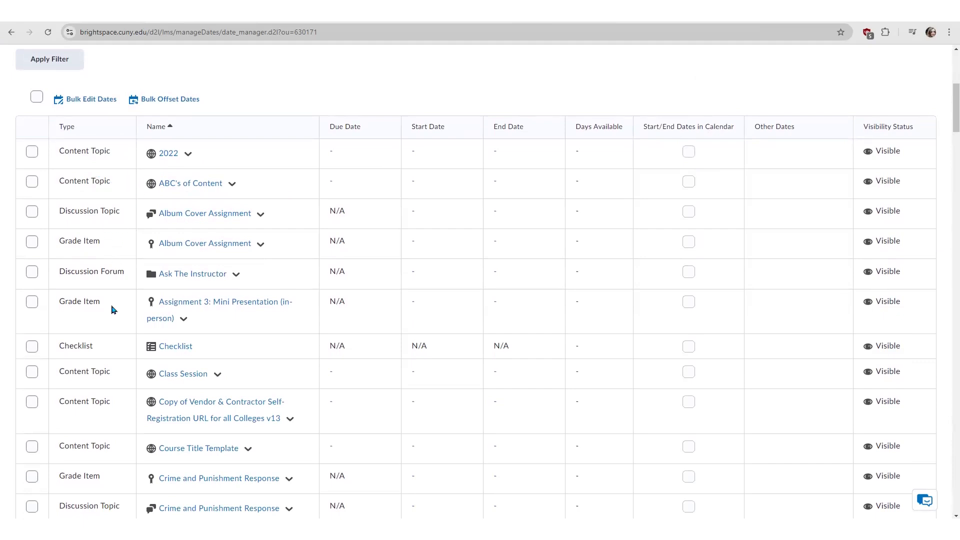
scroll(141, 352, down, 2)
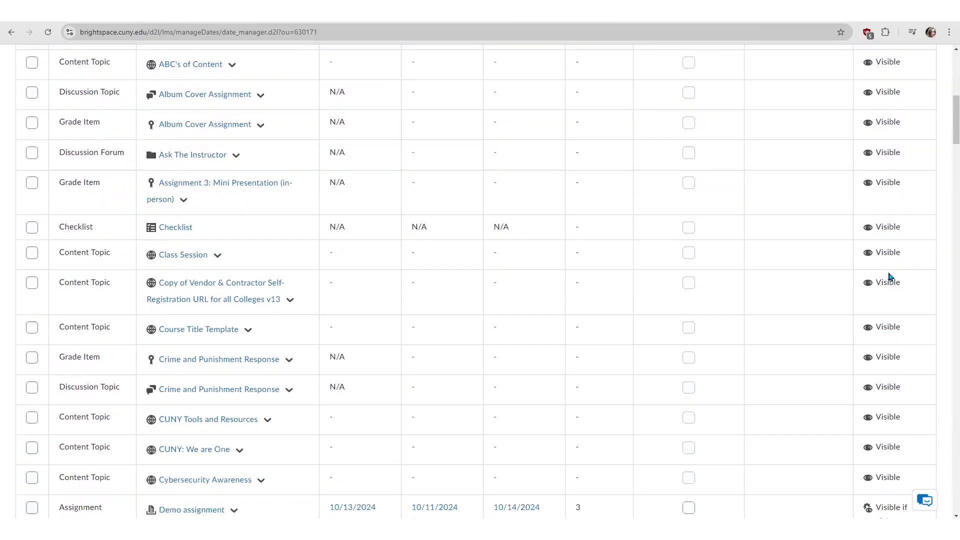
scroll(729, 262, up, 2)
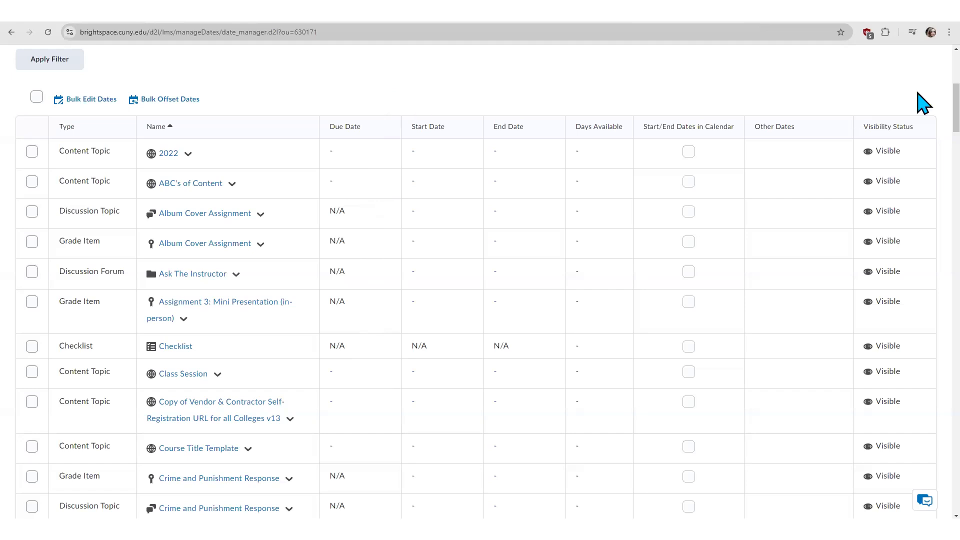
scroll(927, 126, up, 1)
scroll(928, 111, up, 1)
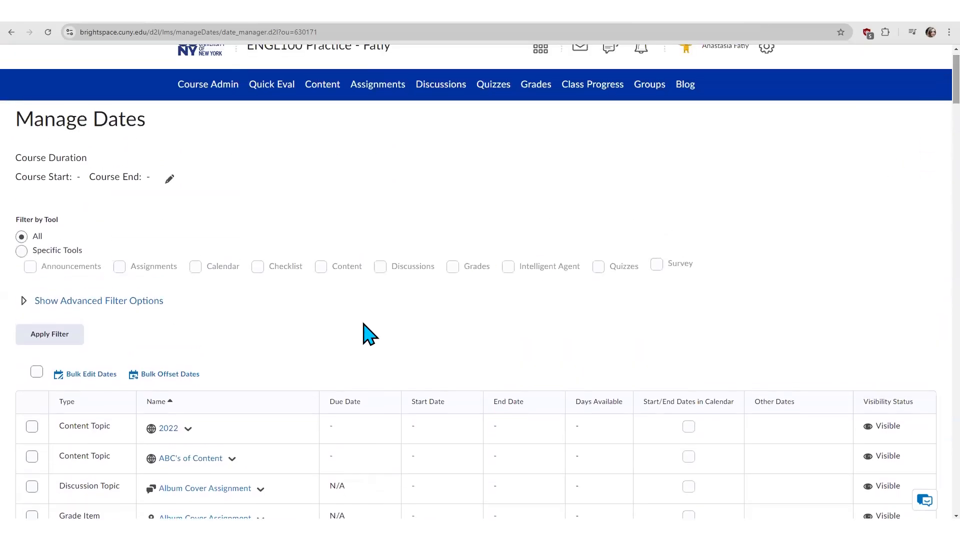
Filter the dates list by specific tools to only Assignments and Quizzes, and review the filtered items
click(22, 251)
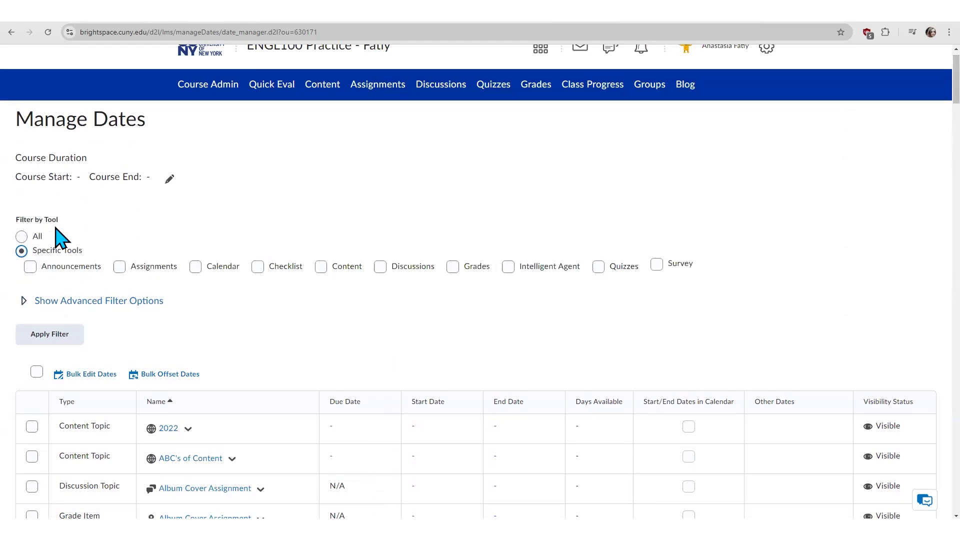
click(19, 254)
click(599, 267)
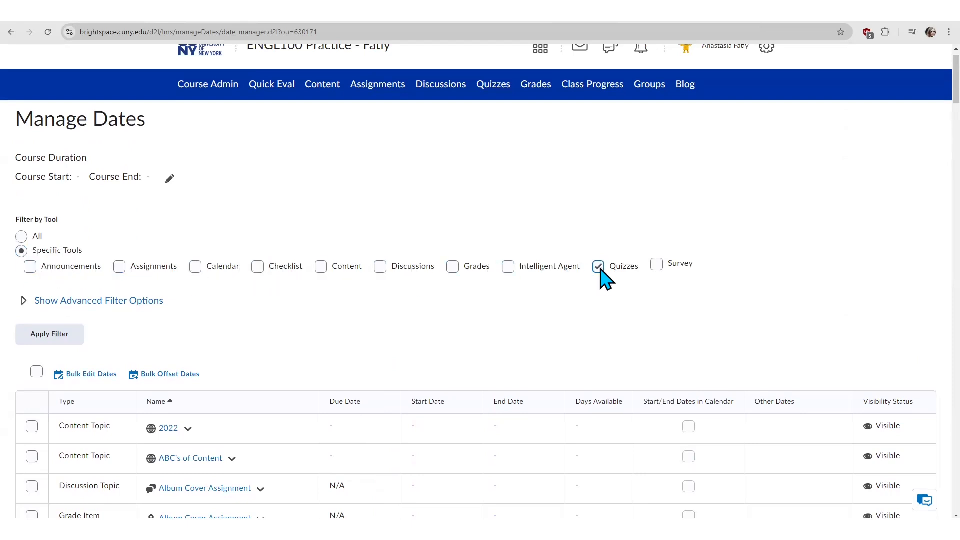
click(119, 268)
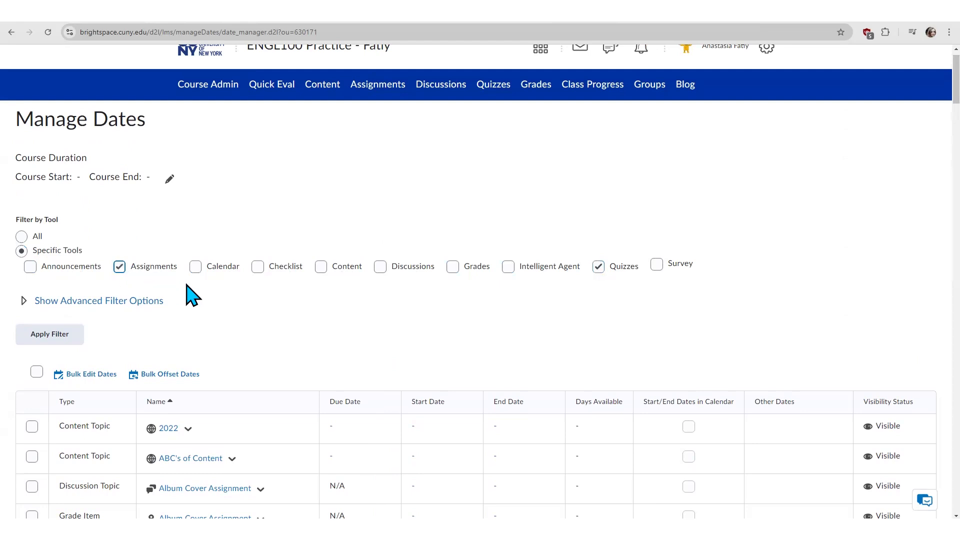
click(65, 337)
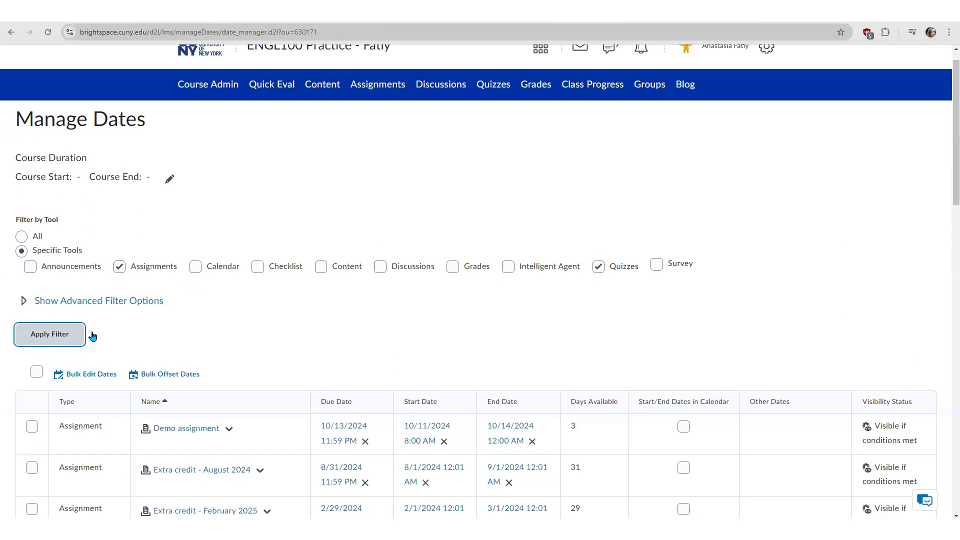
scroll(947, 181, down, 4)
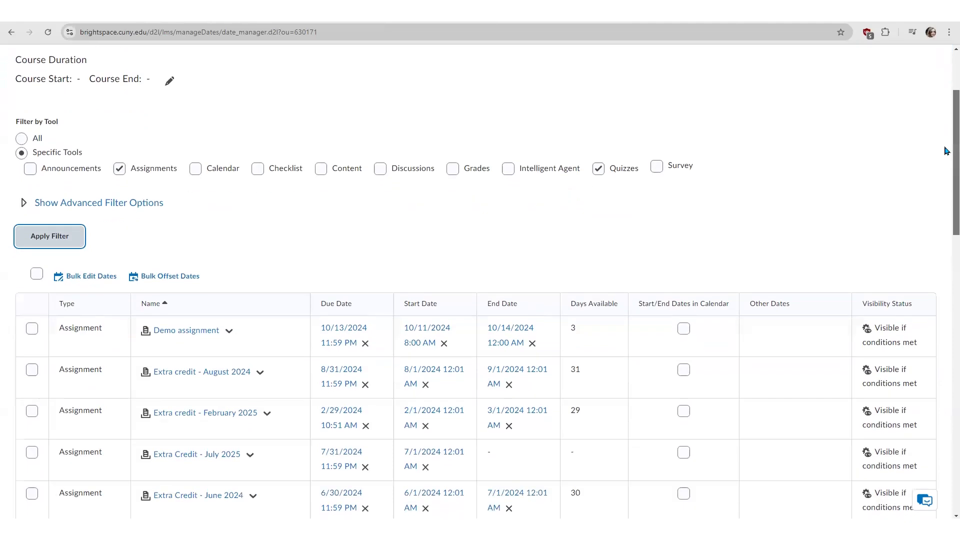
scroll(946, 181, down, 1)
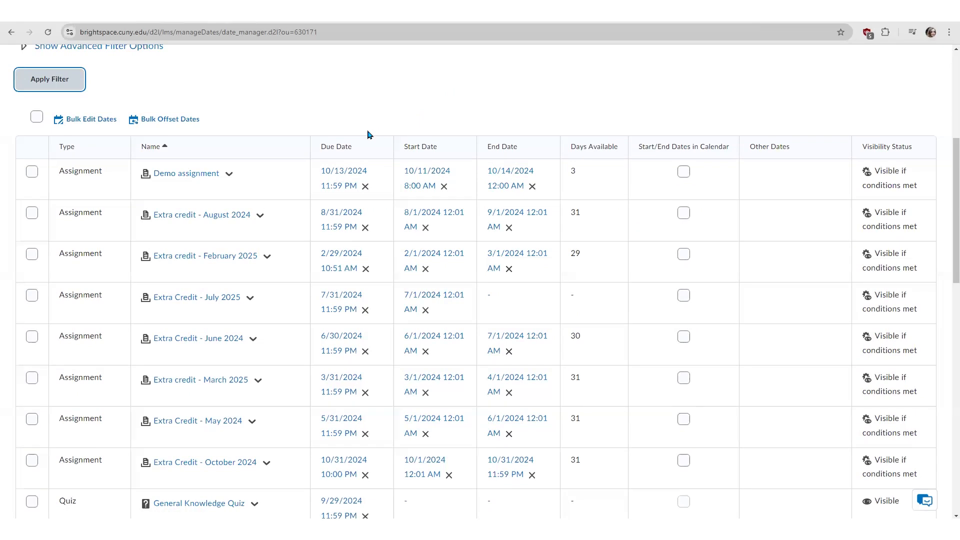
Open the due date of Demo assignment, view its date calendar, and save the dialog without changing the date
click(350, 171)
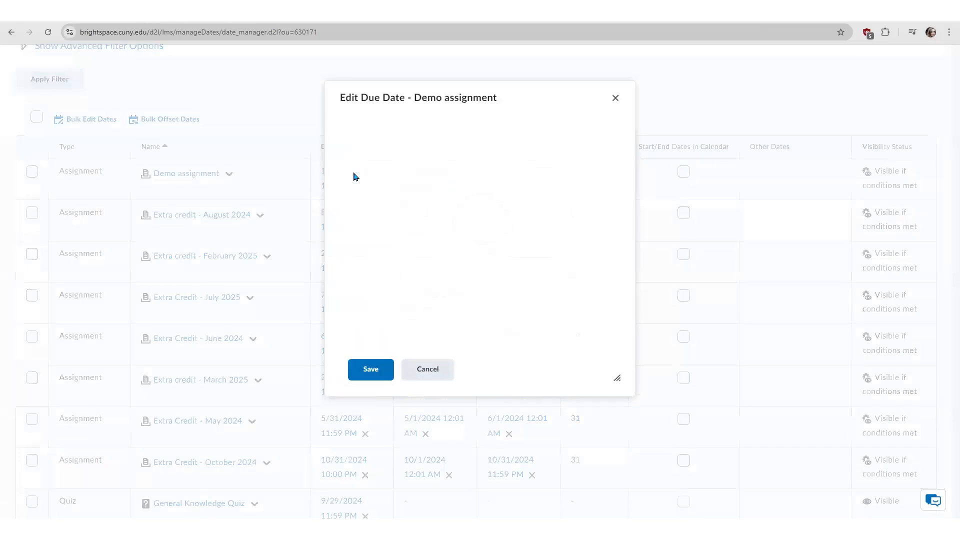
click(373, 157)
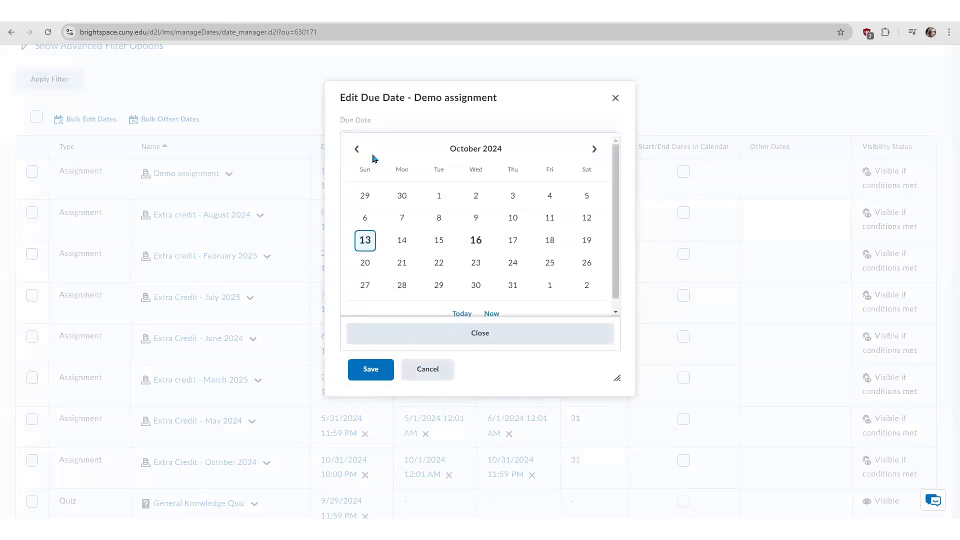
click(543, 118)
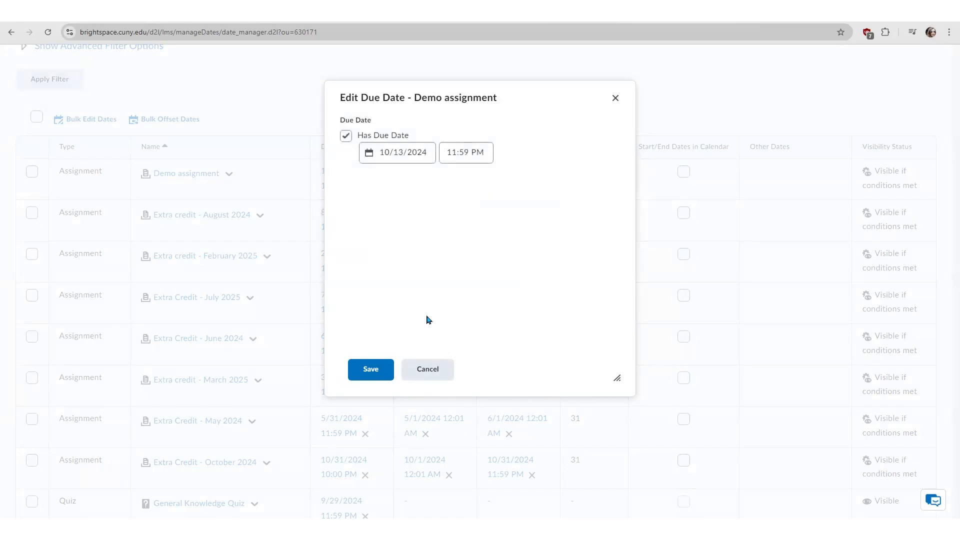
click(382, 376)
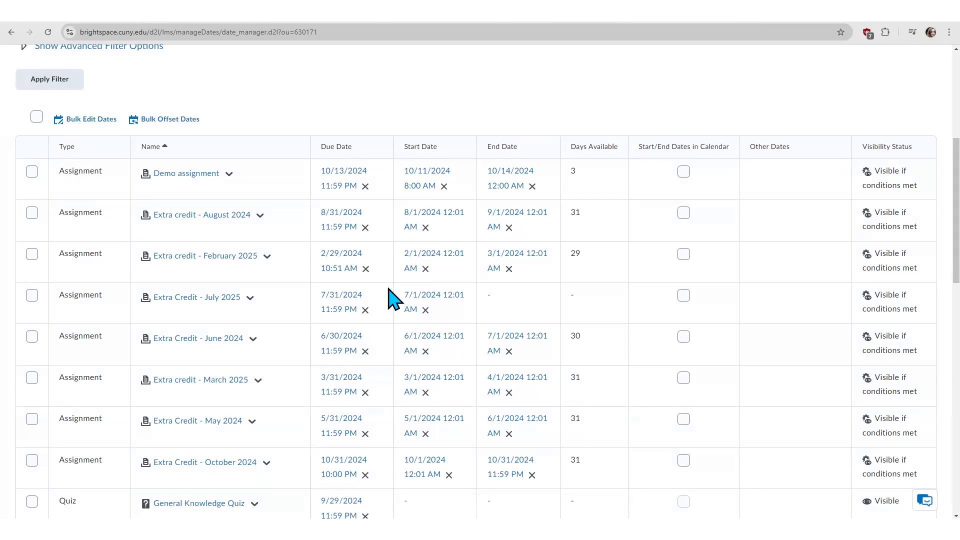
Select all the filtered assignments and quizzes and open Bulk Offset Dates for them
click(37, 118)
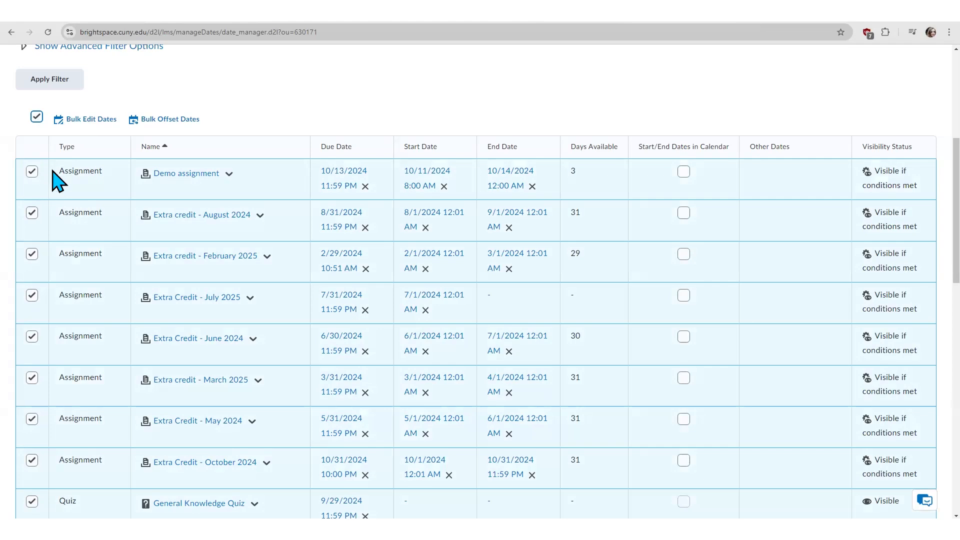
click(181, 125)
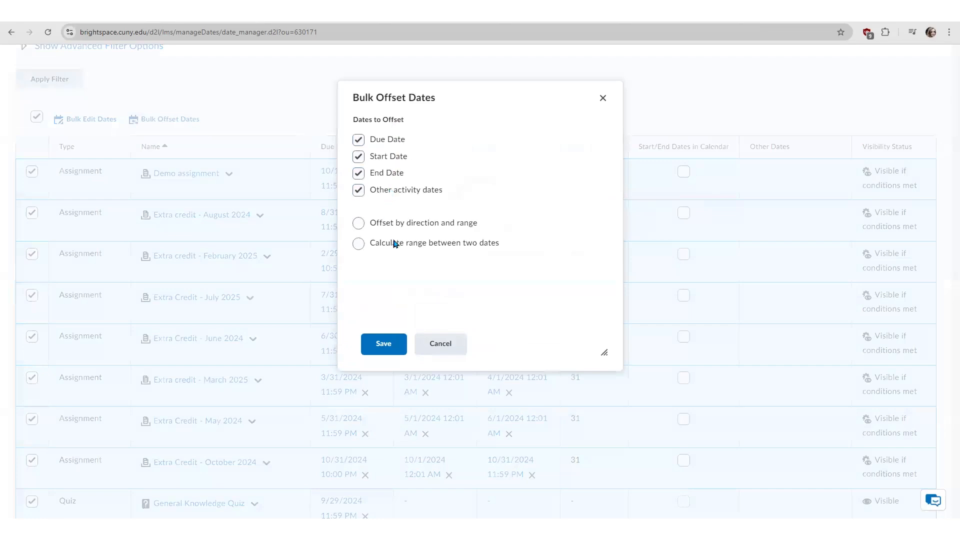
Choose offsetting by direction and range and look over its day and hour settings
click(359, 225)
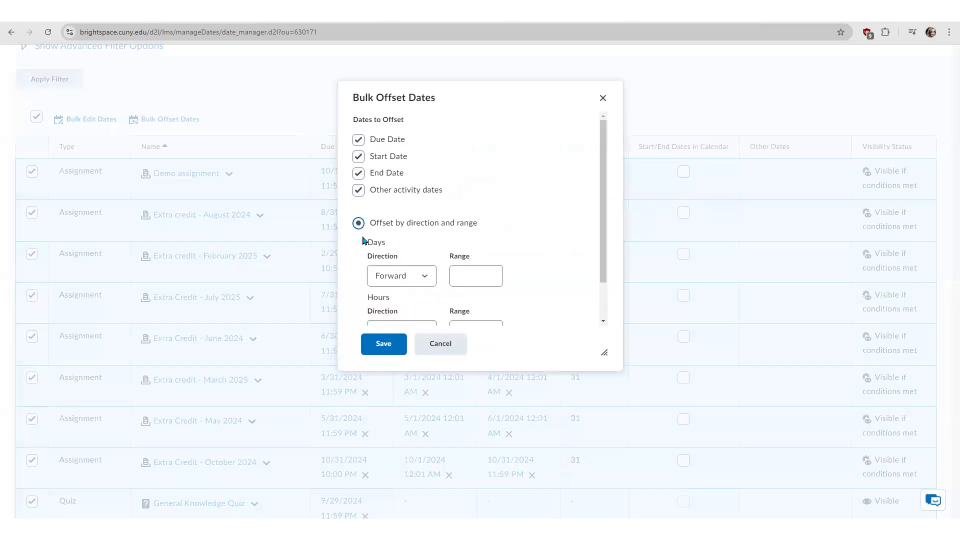
scroll(606, 242, down, 2)
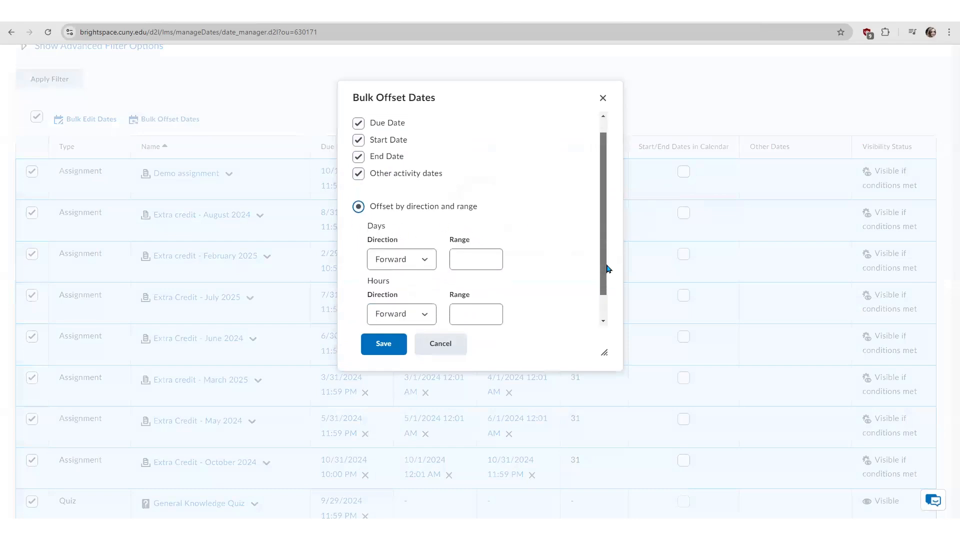
click(481, 239)
click(477, 283)
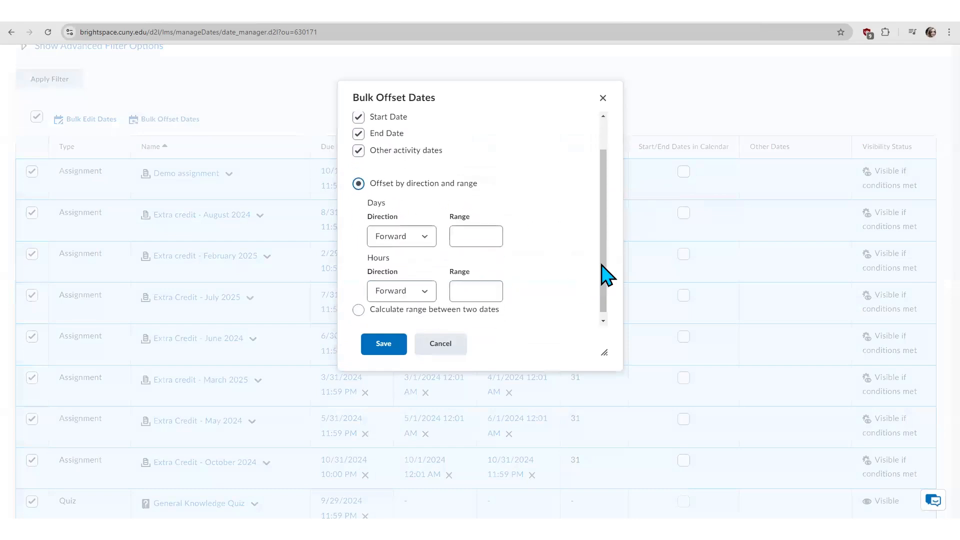
drag(602, 274, 604, 293)
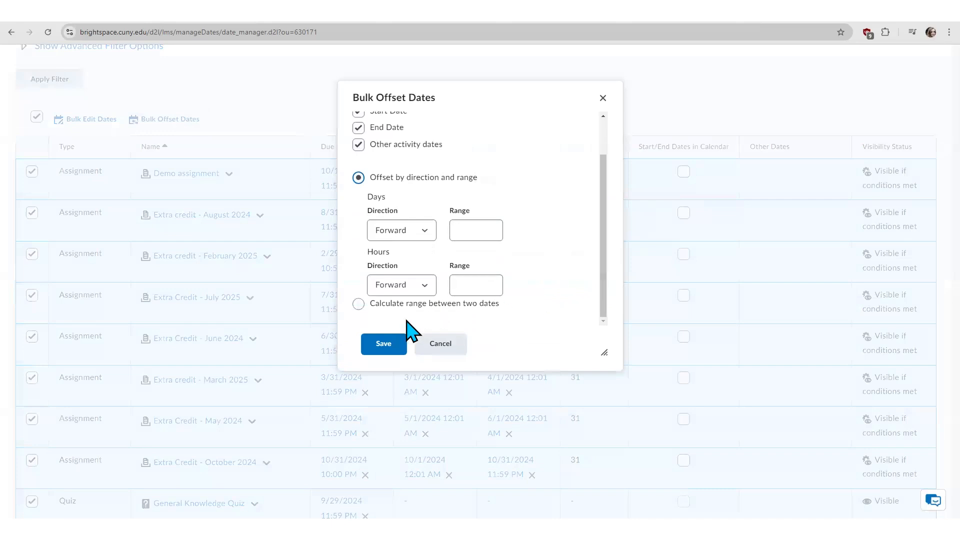
Switch the offset to calculating the range between two dates and set the From date to 9/1/2023
click(359, 304)
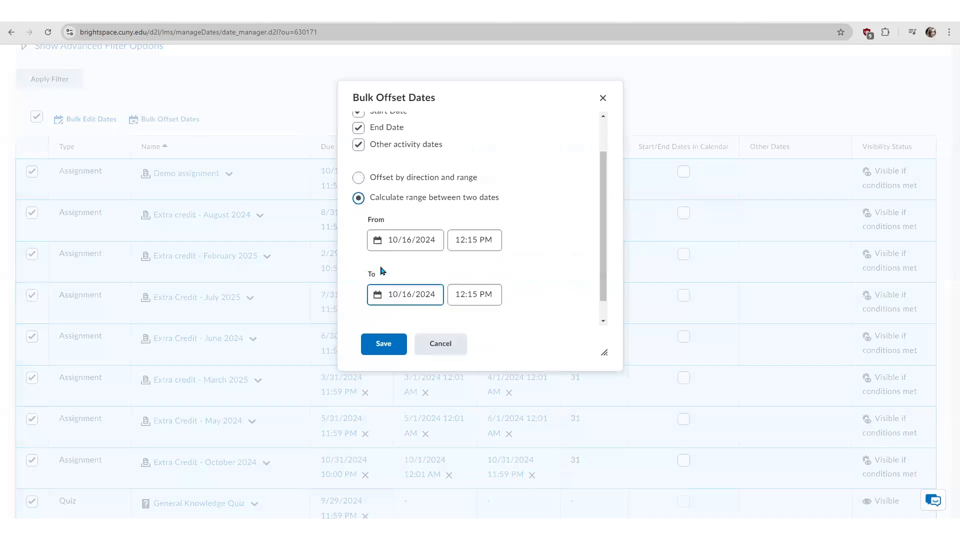
click(376, 242)
click(369, 149)
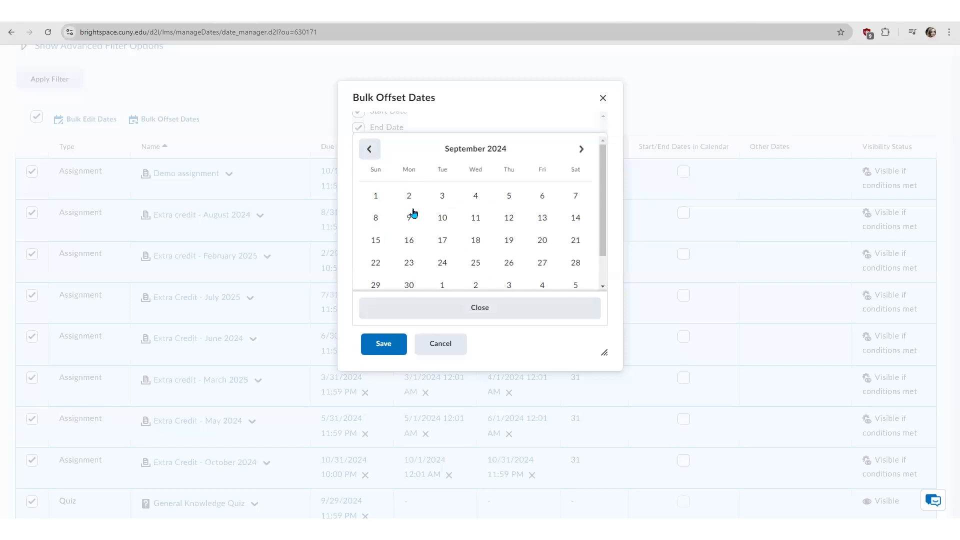
click(375, 196)
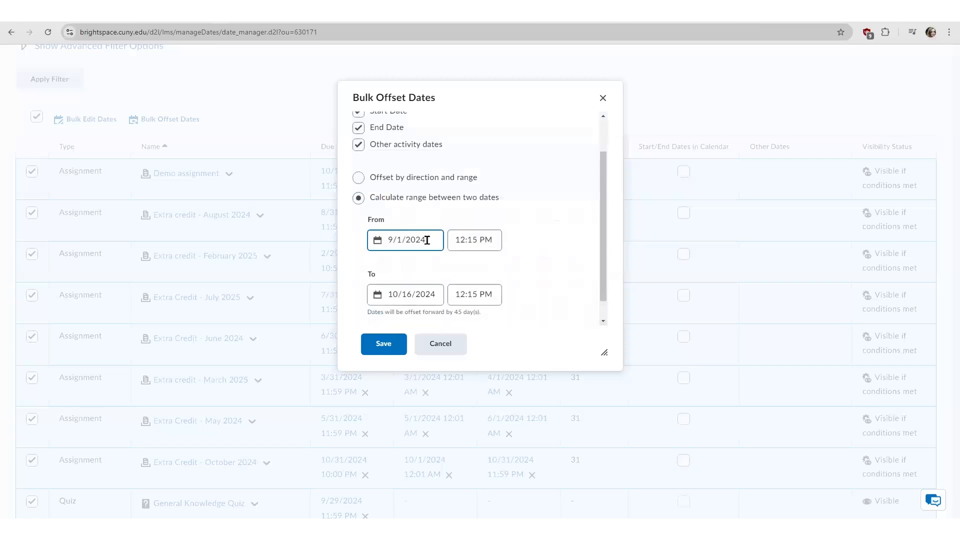
text(3)
click(527, 237)
Set the To date of the offset range to 9/2/2024 and check the resulting offset
click(379, 299)
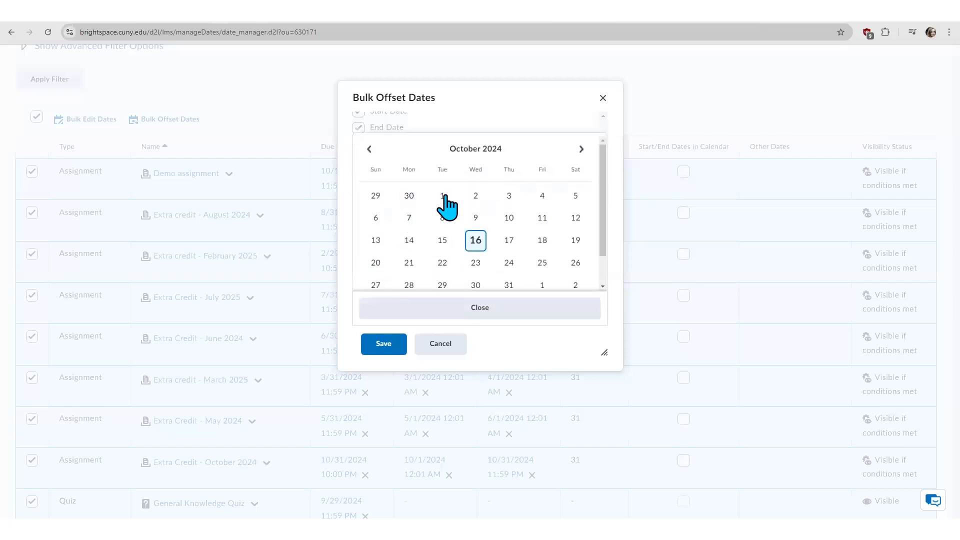
click(369, 149)
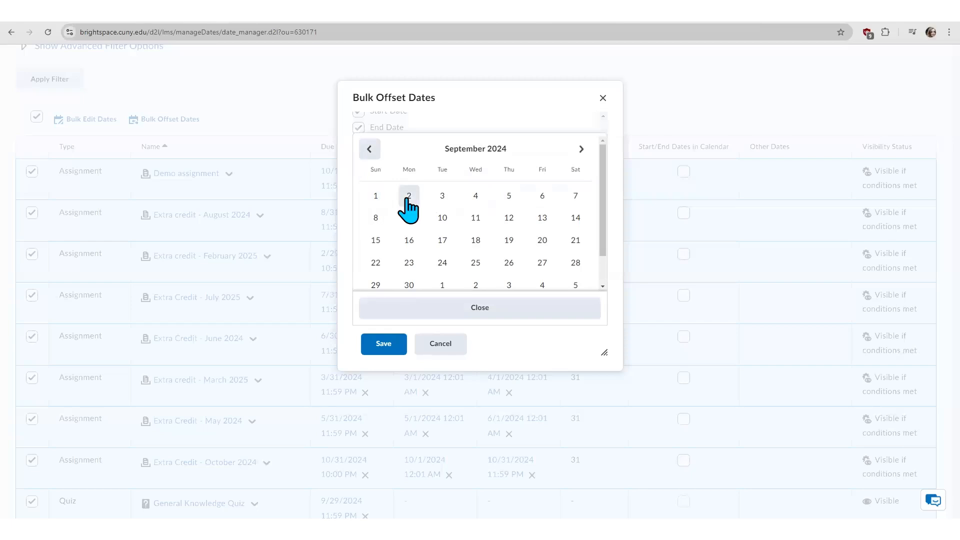
click(409, 196)
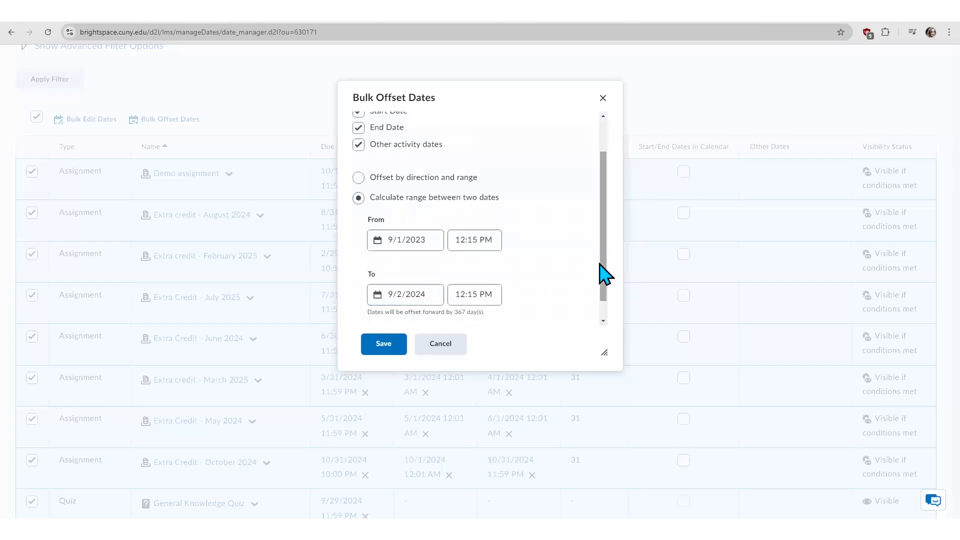
drag(608, 279, 606, 287)
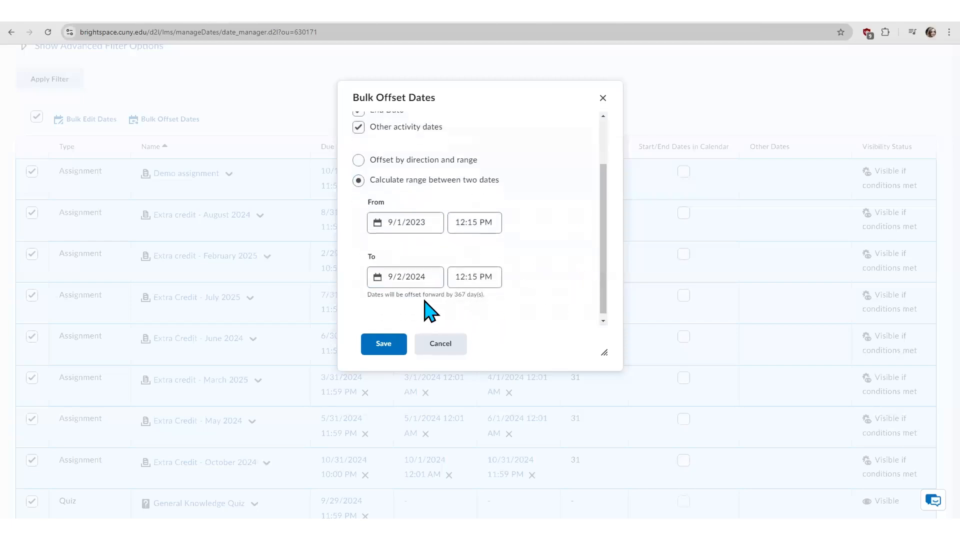
Save the calculated date offset for the selected assignments and quizzes, and open Demo assignment's due date, closing it without changes
drag(452, 296, 473, 295)
click(500, 299)
click(382, 345)
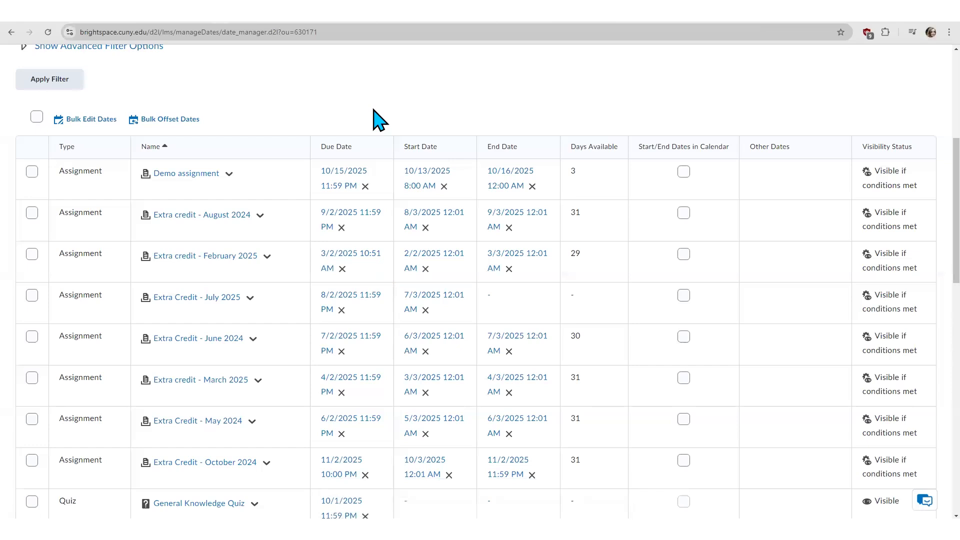
click(346, 172)
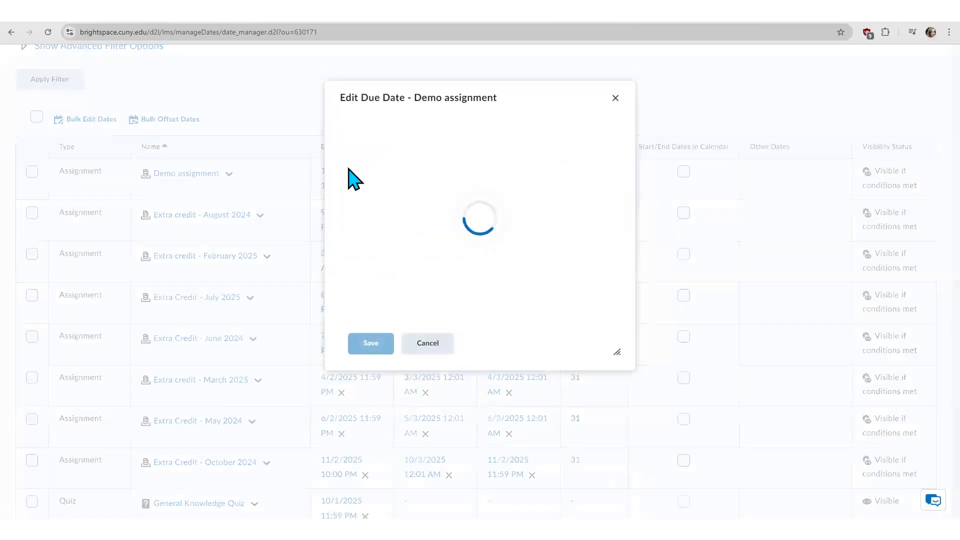
click(618, 98)
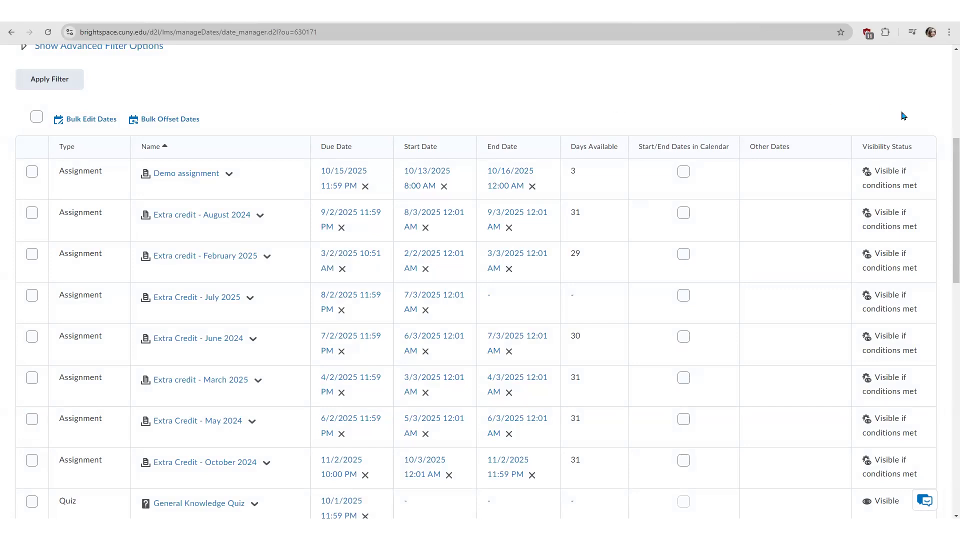
Go to the practice course's homepage and look over its copied module tiles and announcements
drag(956, 146, 956, 57)
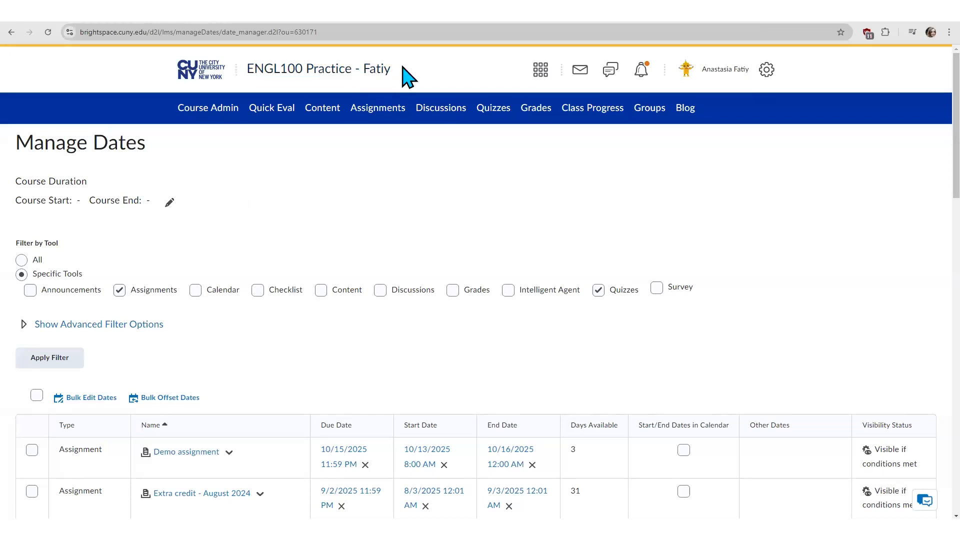
click(351, 75)
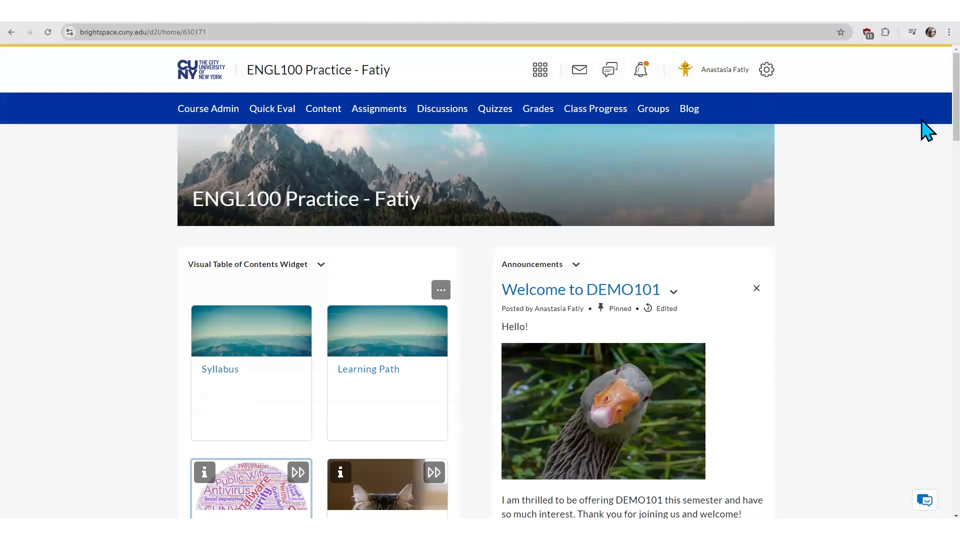
scroll(928, 131, down, 5)
scroll(928, 185, down, 3)
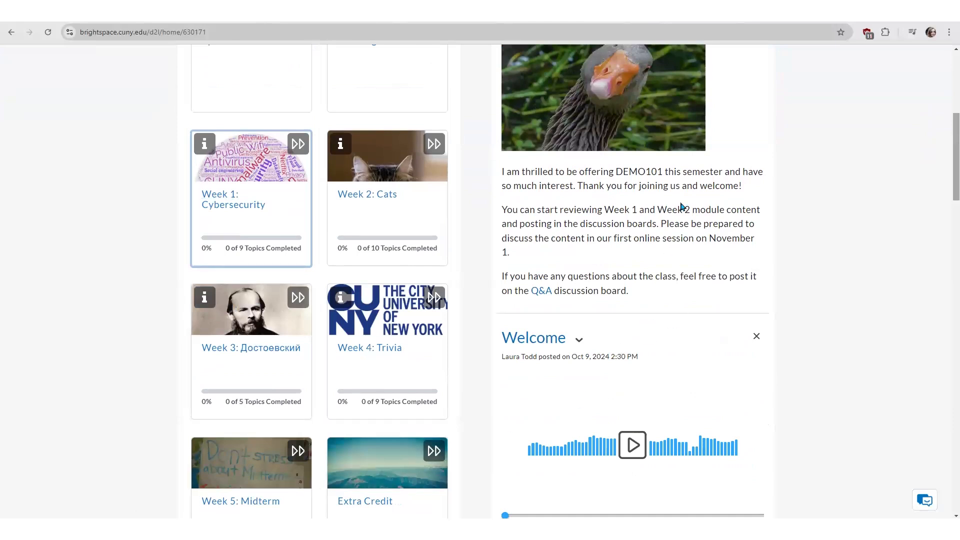
scroll(947, 182, down, 1)
scroll(946, 185, down, 3)
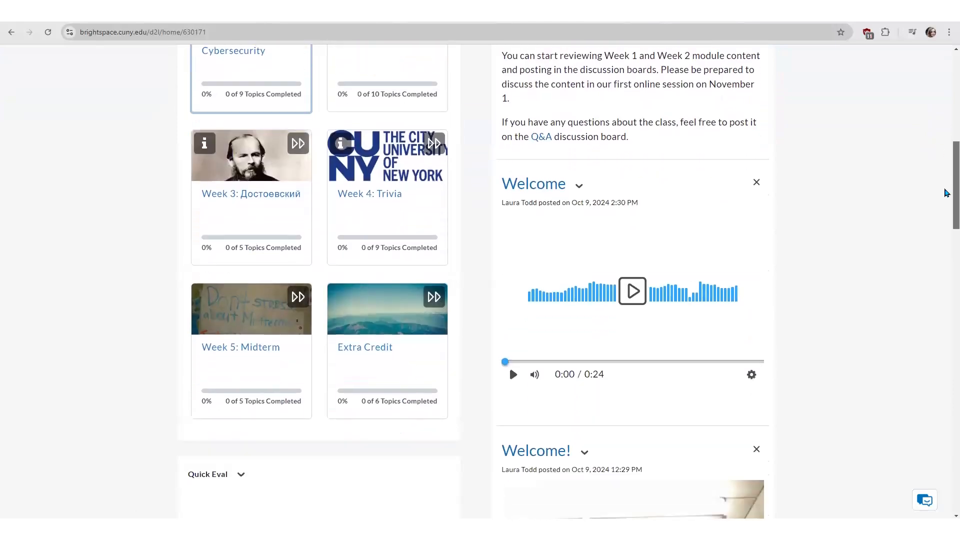
scroll(946, 140, up, 8)
scroll(947, 105, up, 2)
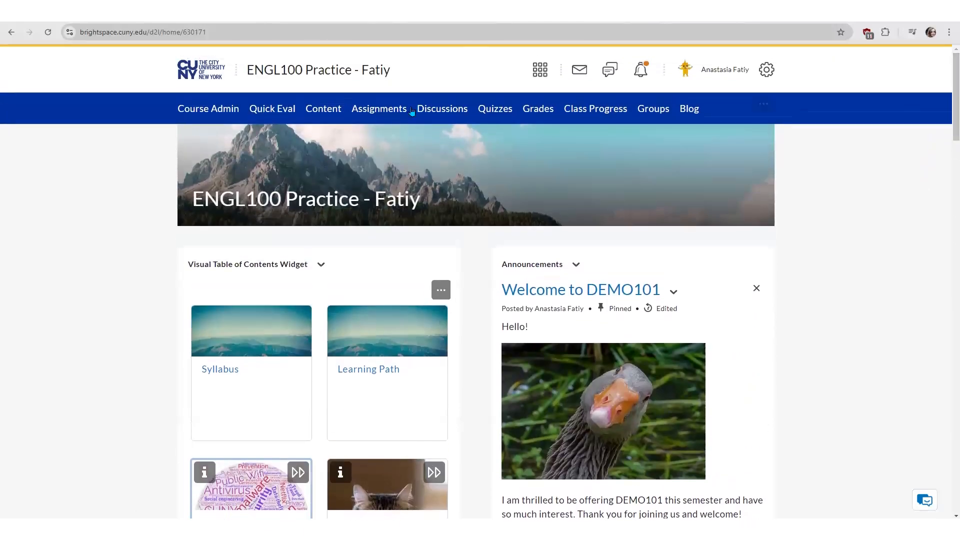
View the course's Assignments list, and open the course Content to look over its table of contents
click(371, 110)
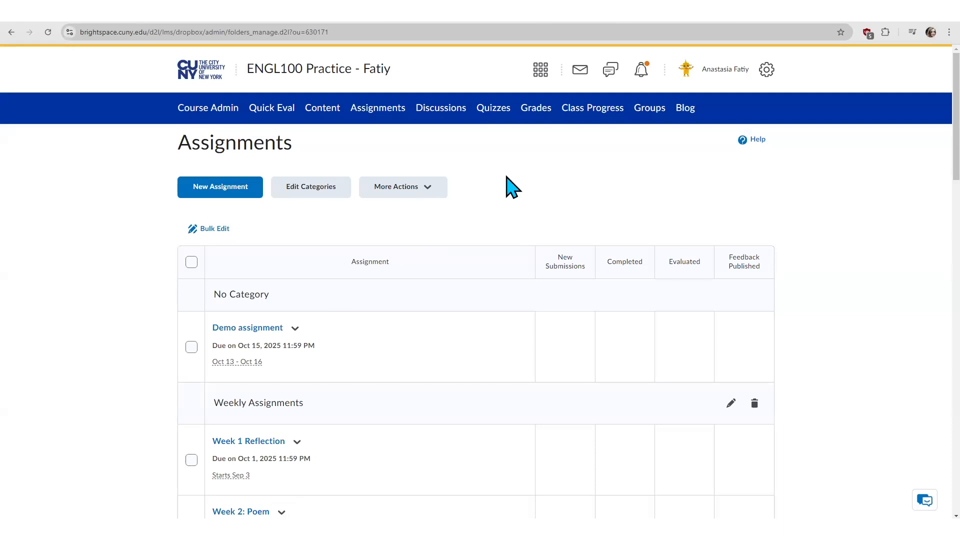
click(332, 124)
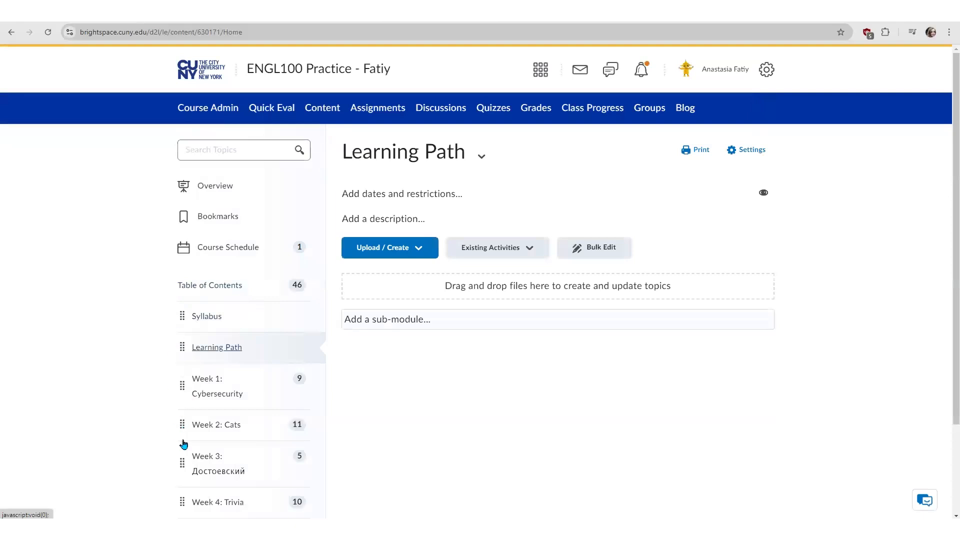
scroll(186, 495, down, 2)
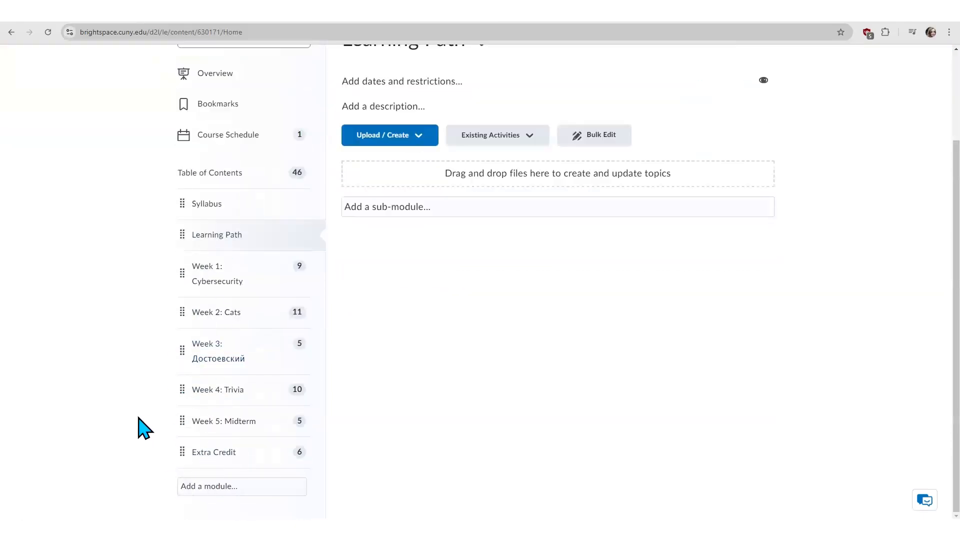
scroll(144, 427, up, 3)
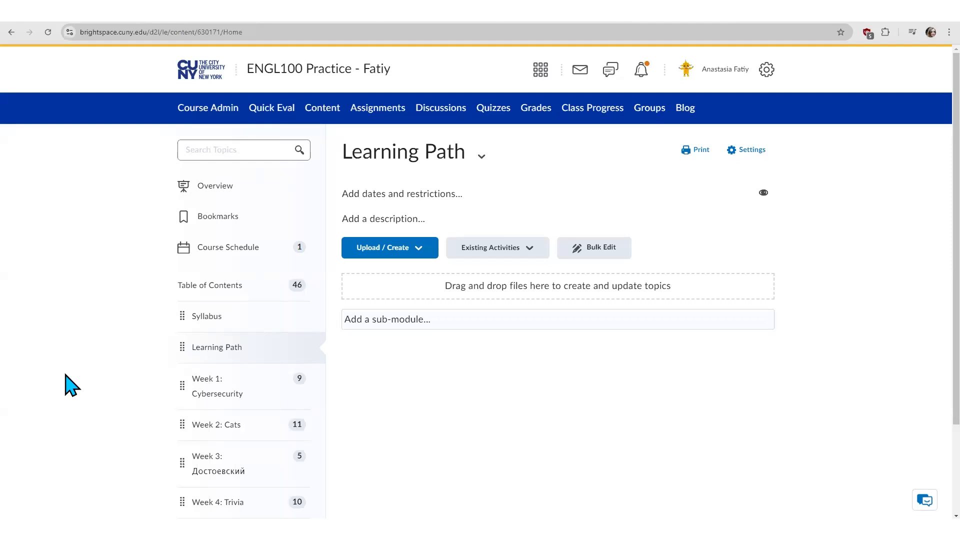
Open the Week 1: Cybersecurity module and examine its activities and their due dates
click(206, 399)
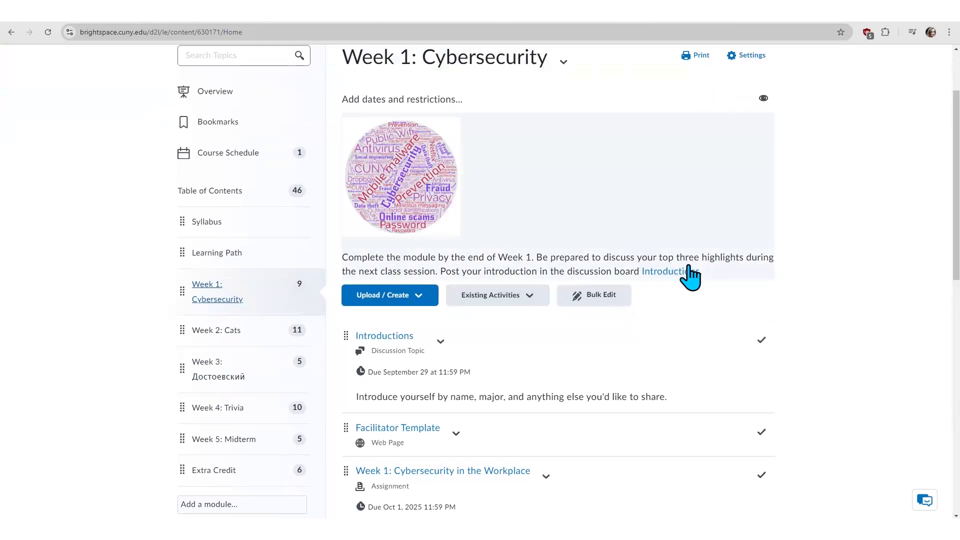
scroll(926, 325, down, 3)
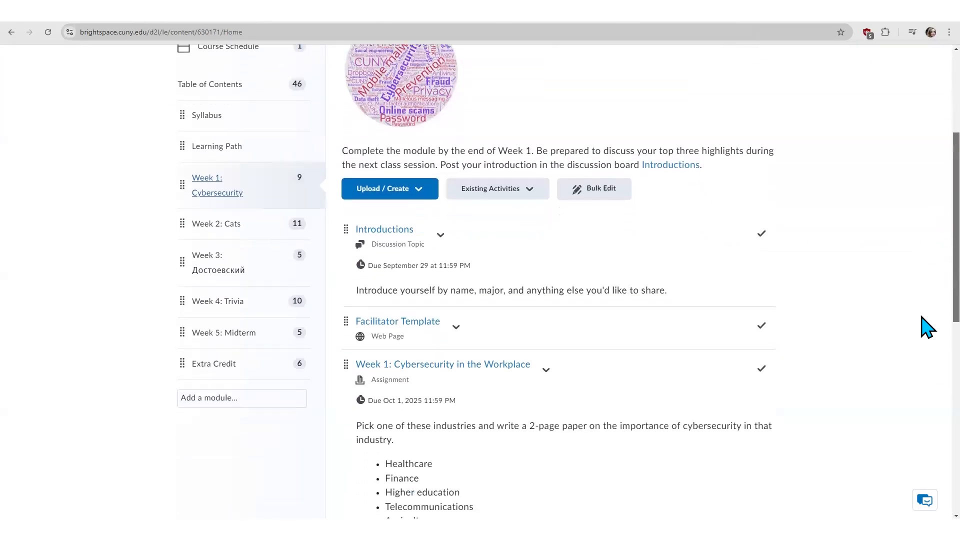
scroll(927, 346, down, 2)
scroll(928, 347, up, 2)
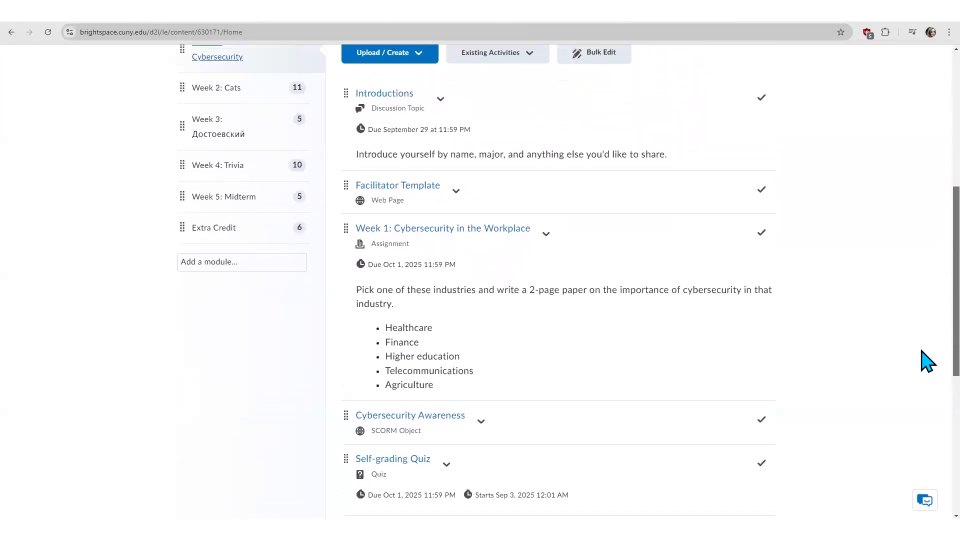
scroll(927, 348, up, 4)
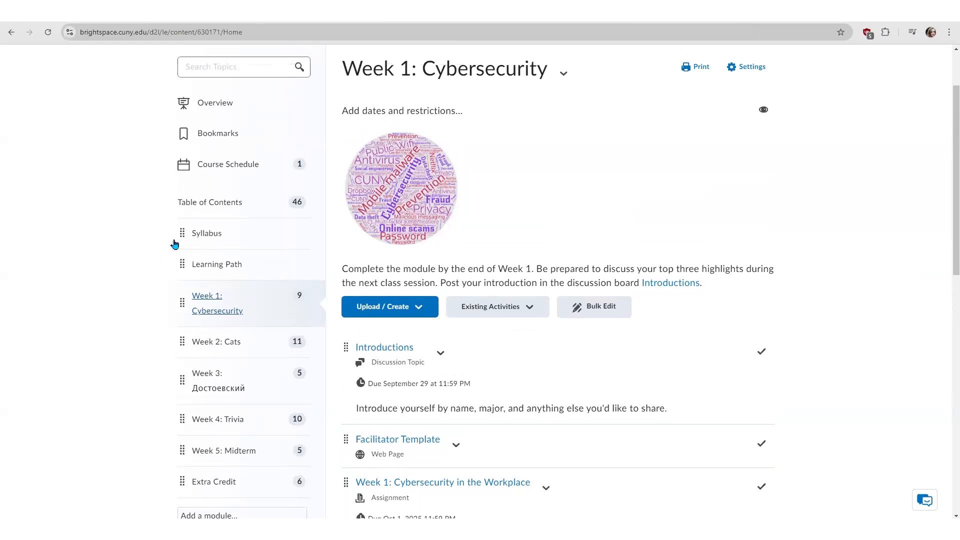
View the Syllabus module and return to Week 1: Cybersecurity to compare its description and listed activities
click(204, 233)
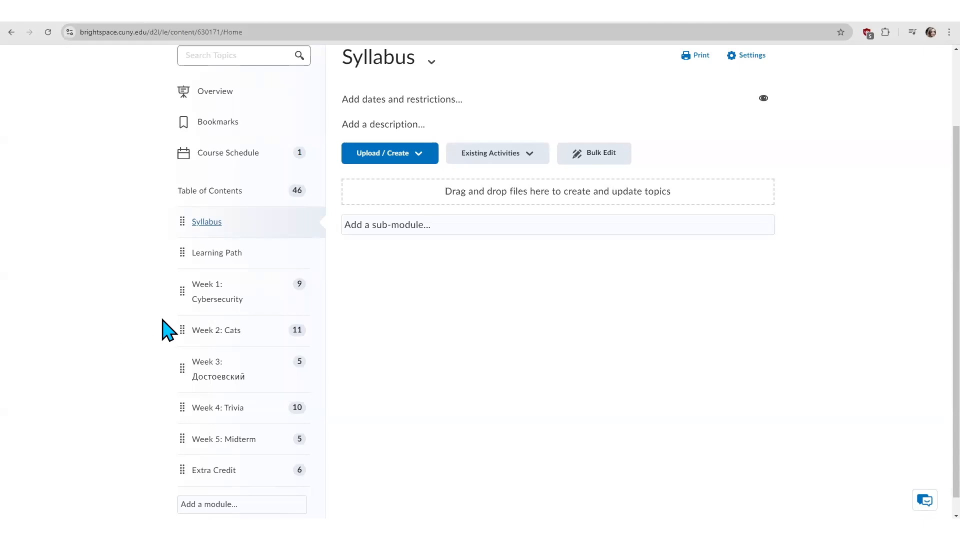
click(203, 301)
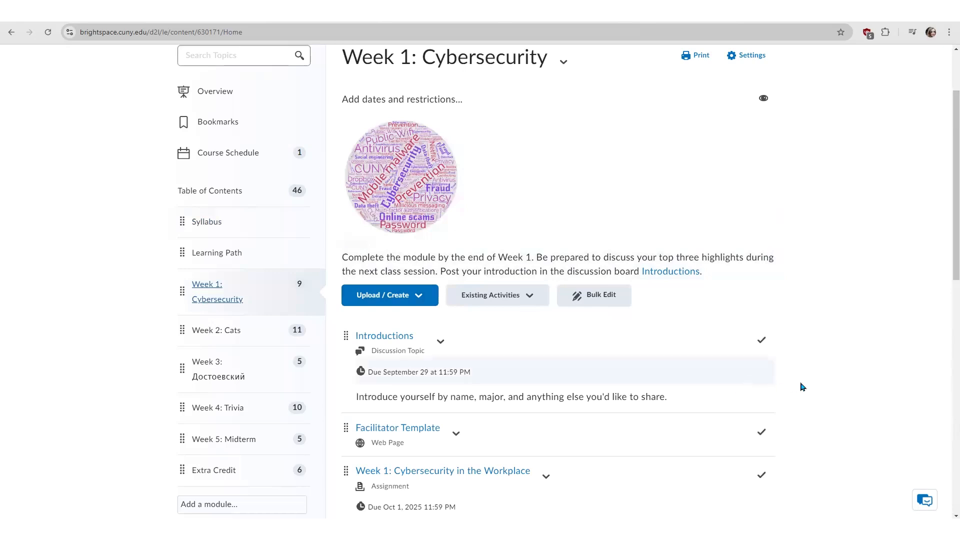
scroll(800, 388, down, 2)
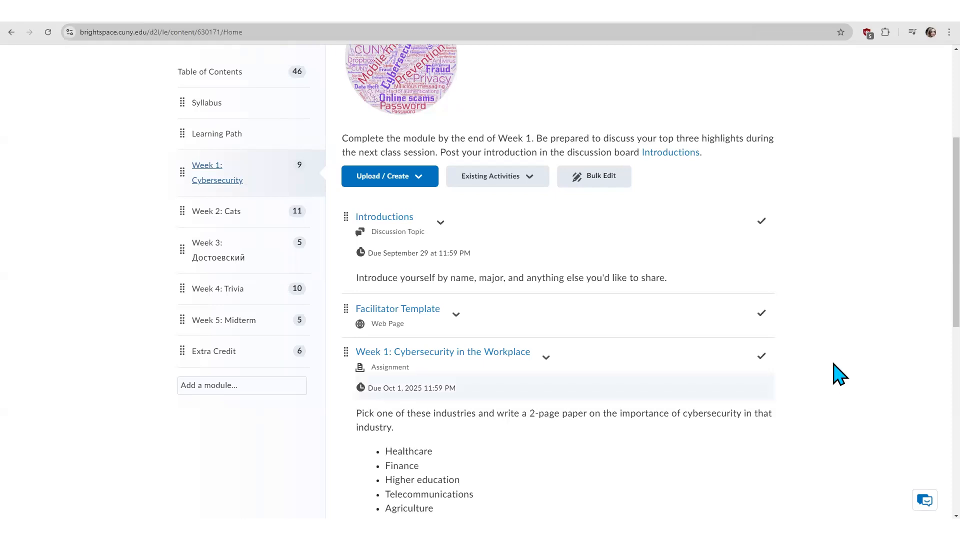
scroll(844, 369, up, 2)
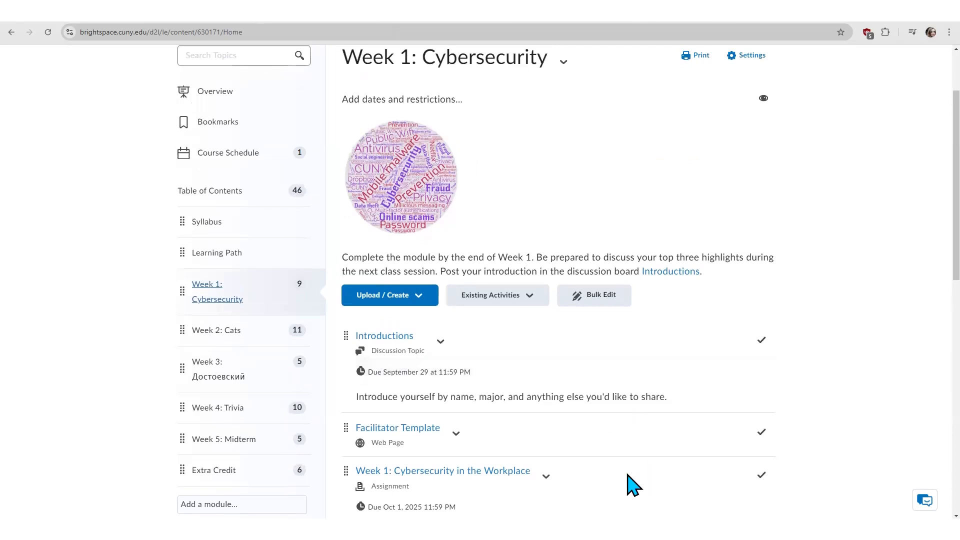
scroll(825, 452, down, 2)
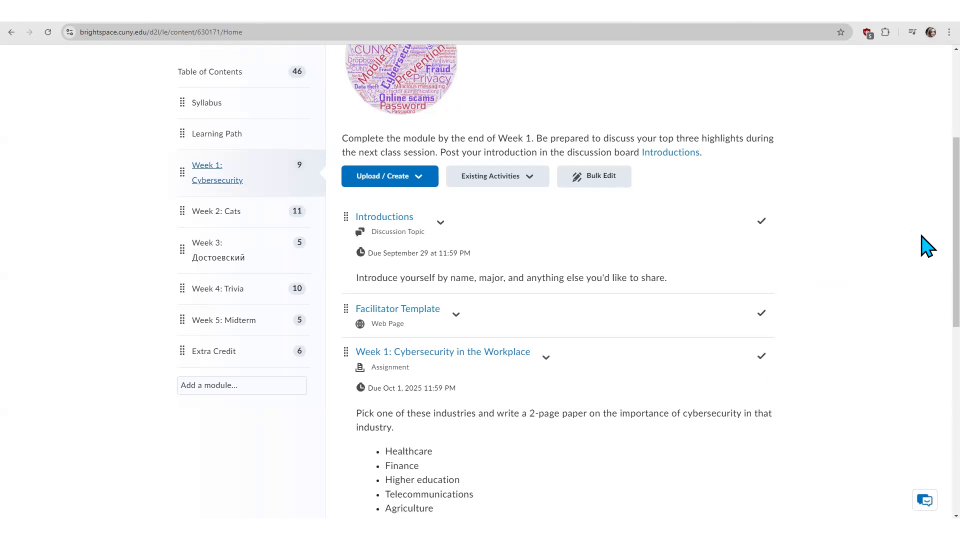
scroll(940, 245, up, 1)
scroll(531, 188, up, 1)
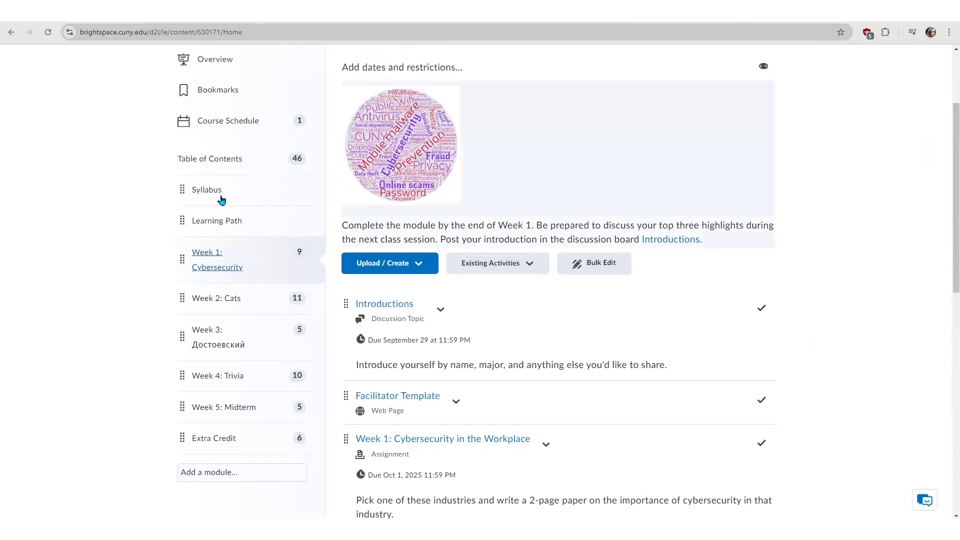
Open the Syllabus module's description for editing, view the available paragraph styles, and enter "Test text"
click(207, 190)
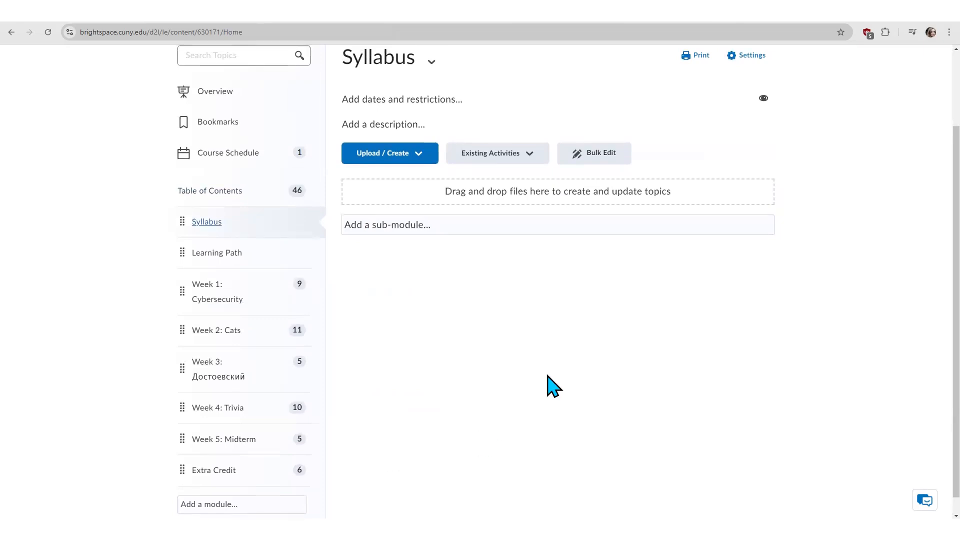
scroll(598, 395, up, 2)
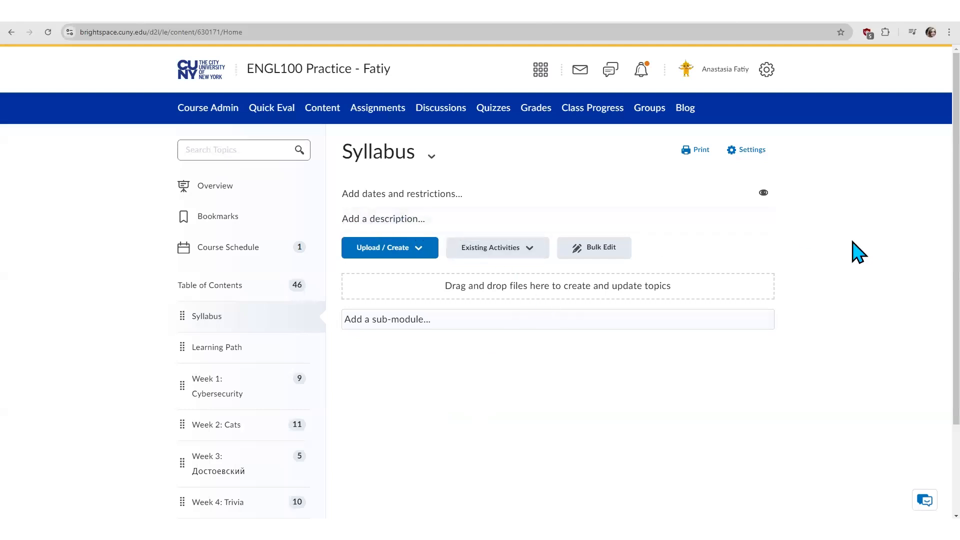
click(458, 216)
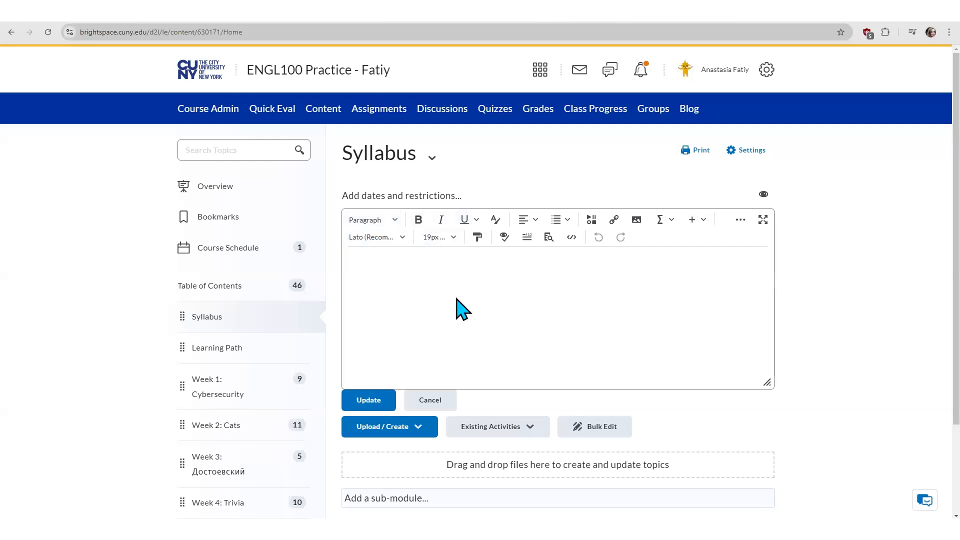
click(395, 221)
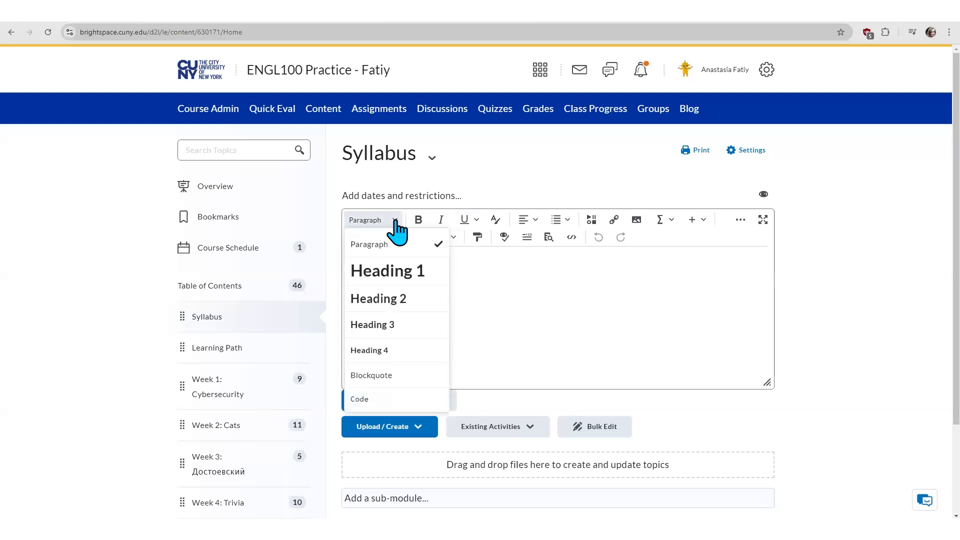
click(394, 221)
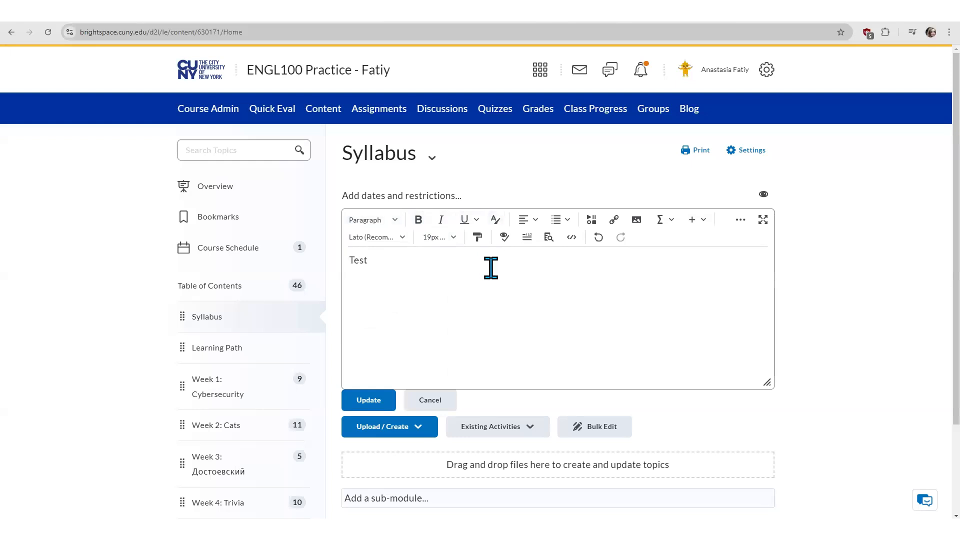
text(text)
Compare the contrast ratings of several text colours for "Test text" and apply dark magenta #990056
drag(407, 259, 350, 261)
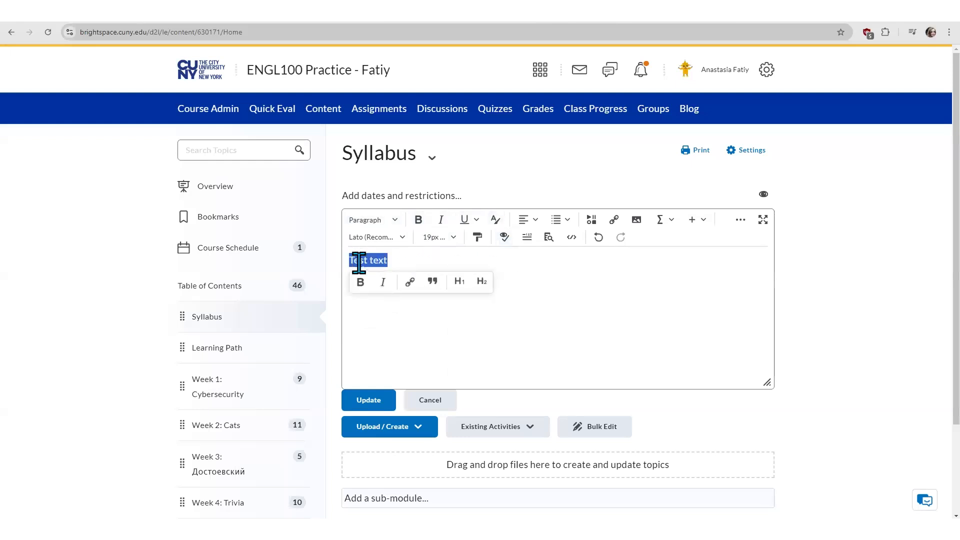
click(495, 220)
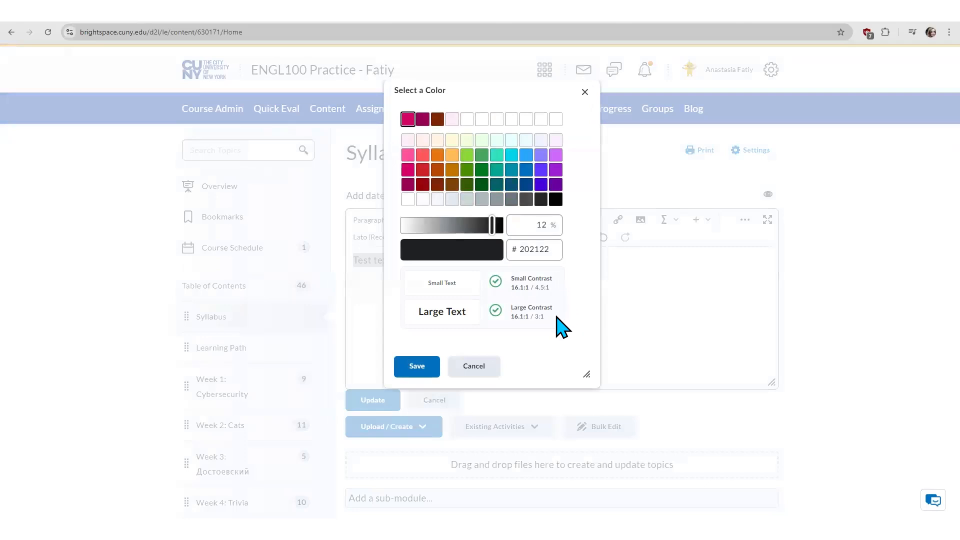
click(408, 169)
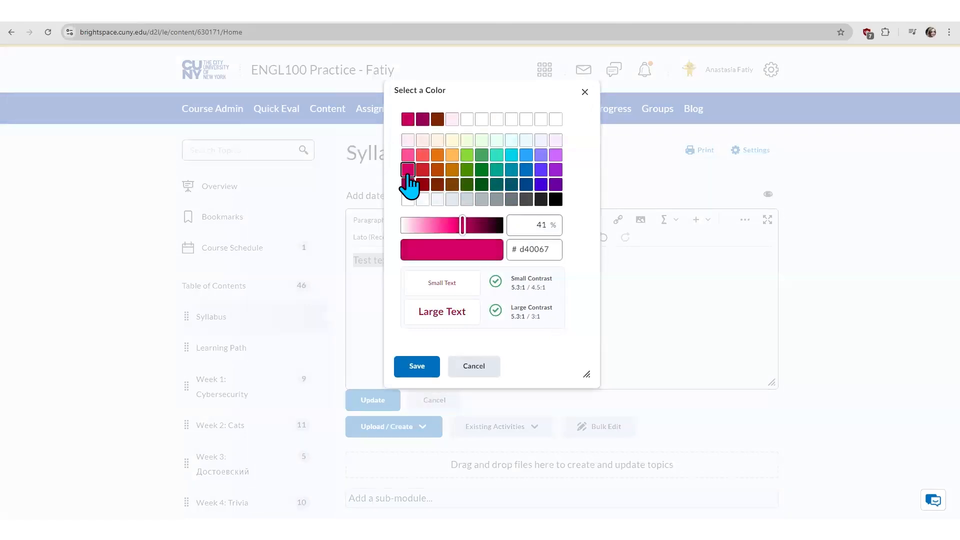
click(436, 171)
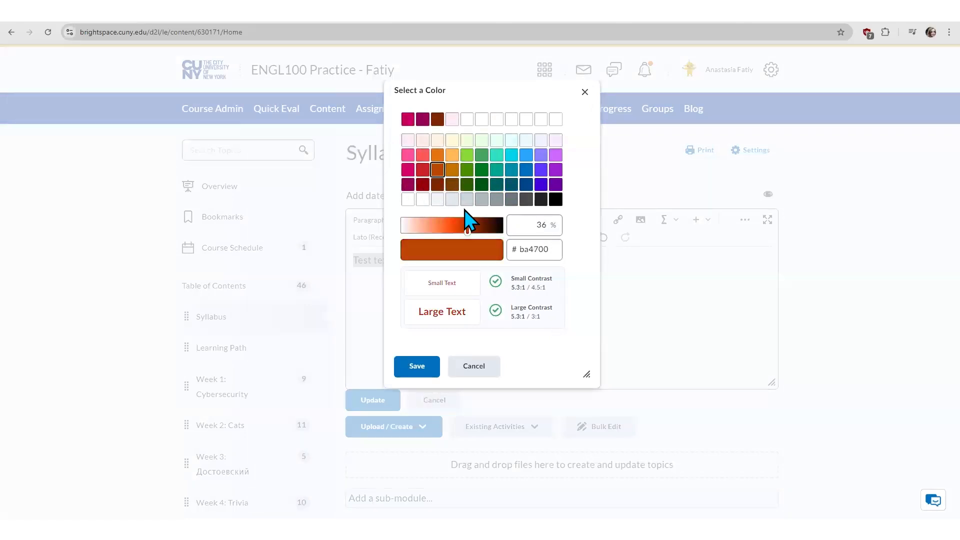
click(497, 140)
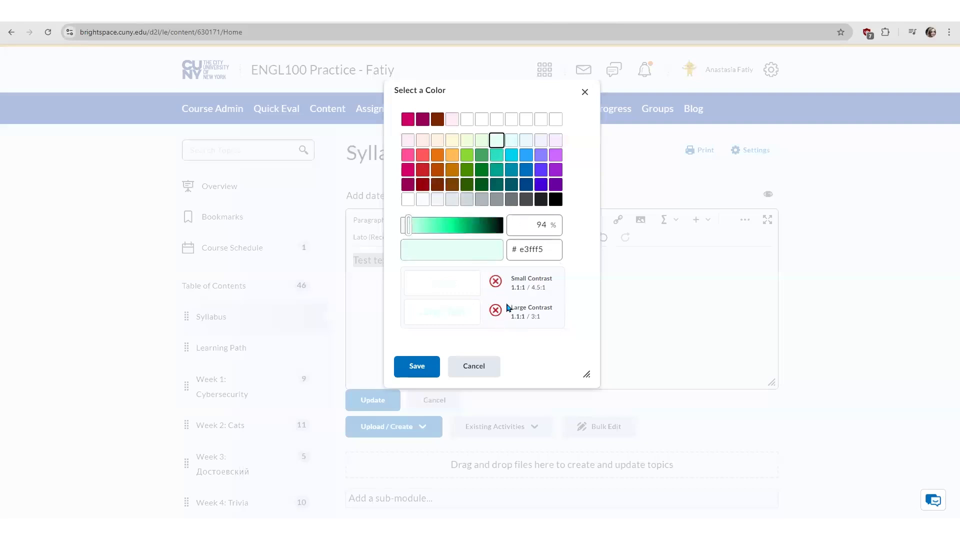
mouse_move(502, 319)
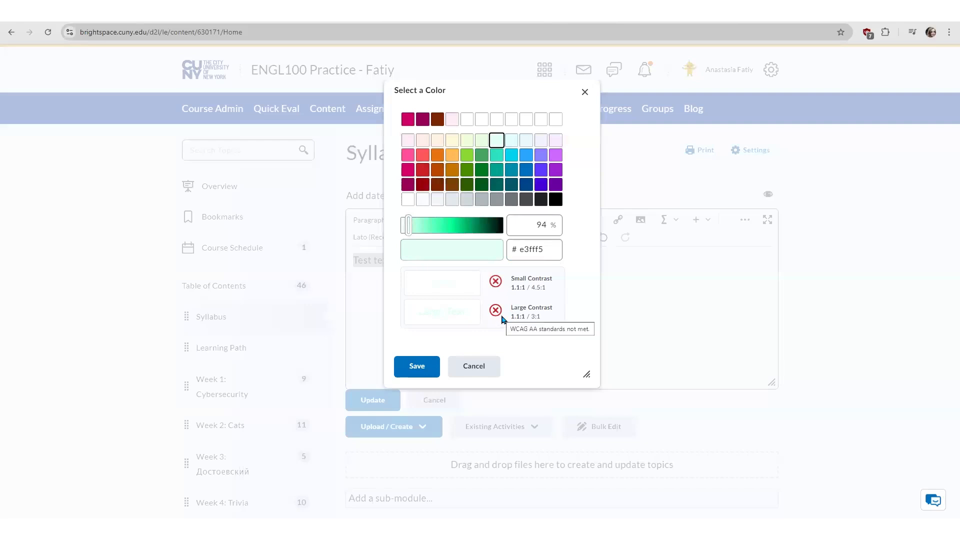
click(467, 171)
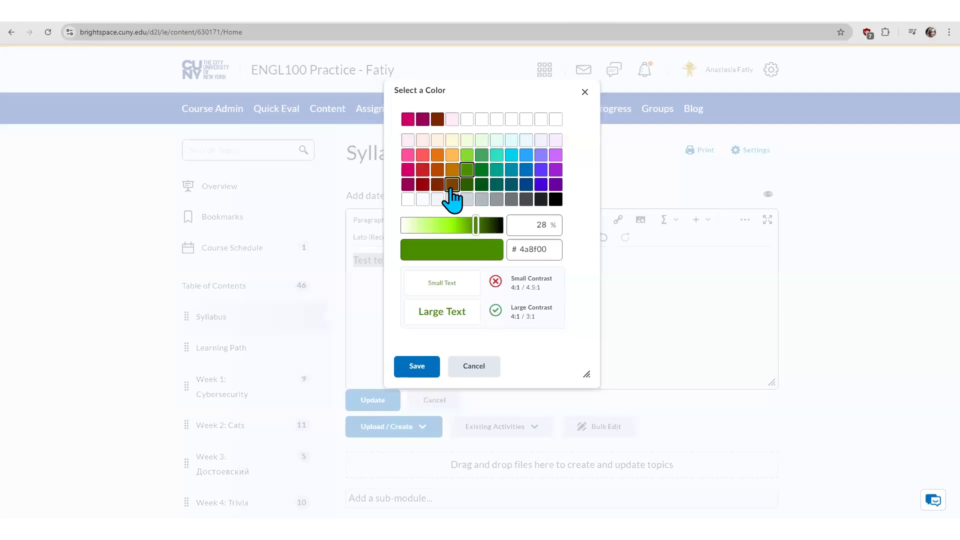
click(452, 185)
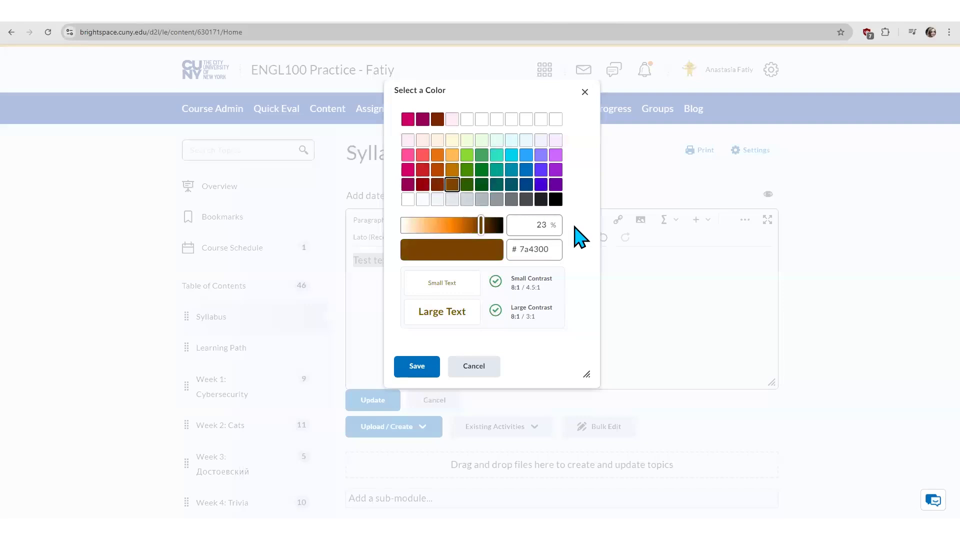
click(408, 185)
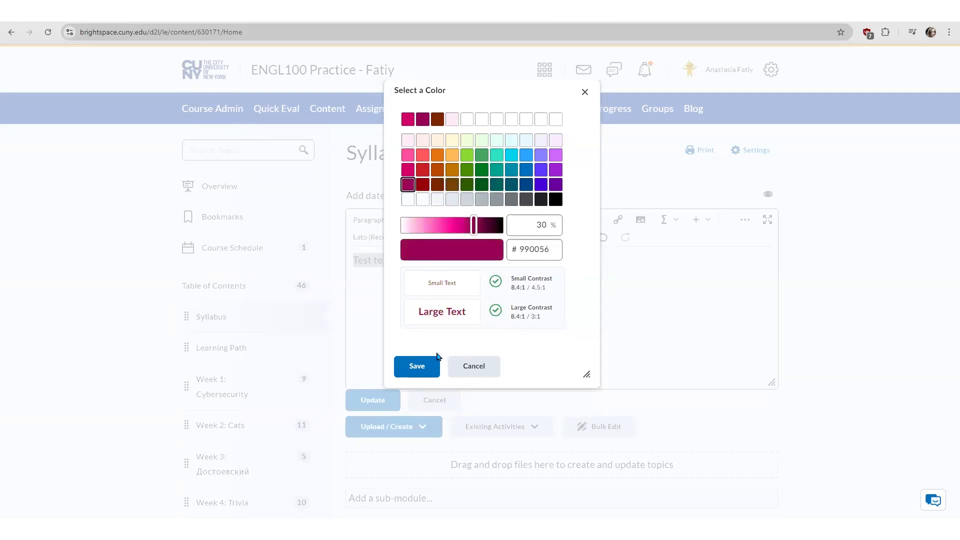
click(425, 367)
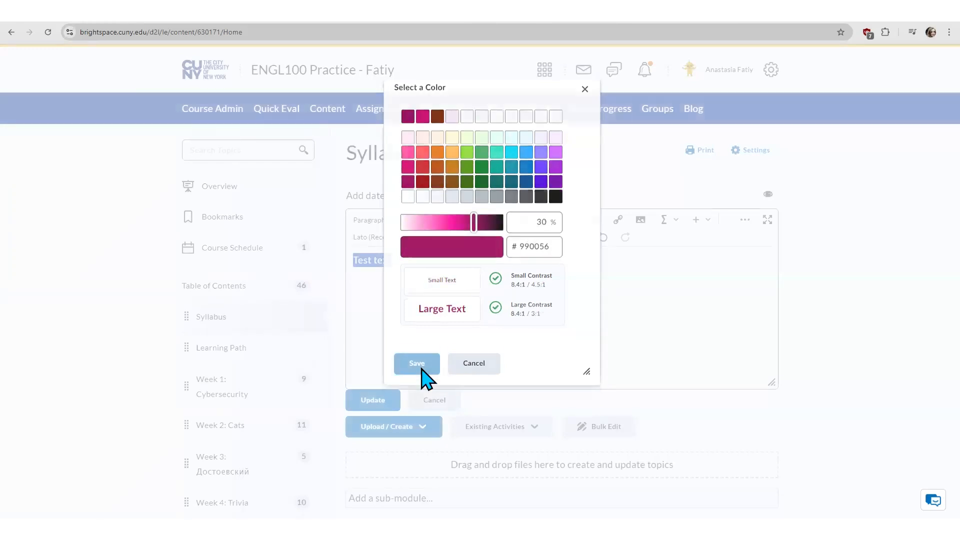
click(452, 260)
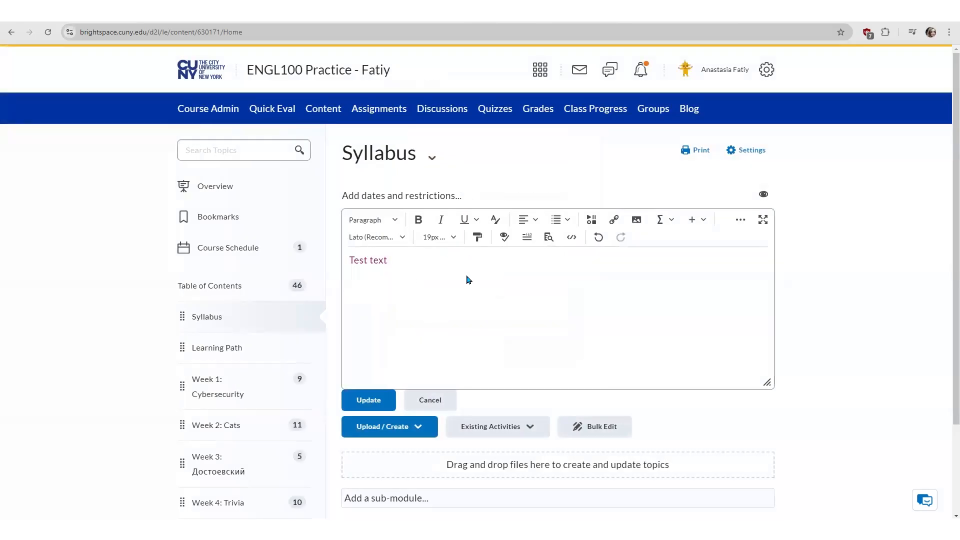
View the alignment and list options available for the Syllabus description text
click(534, 223)
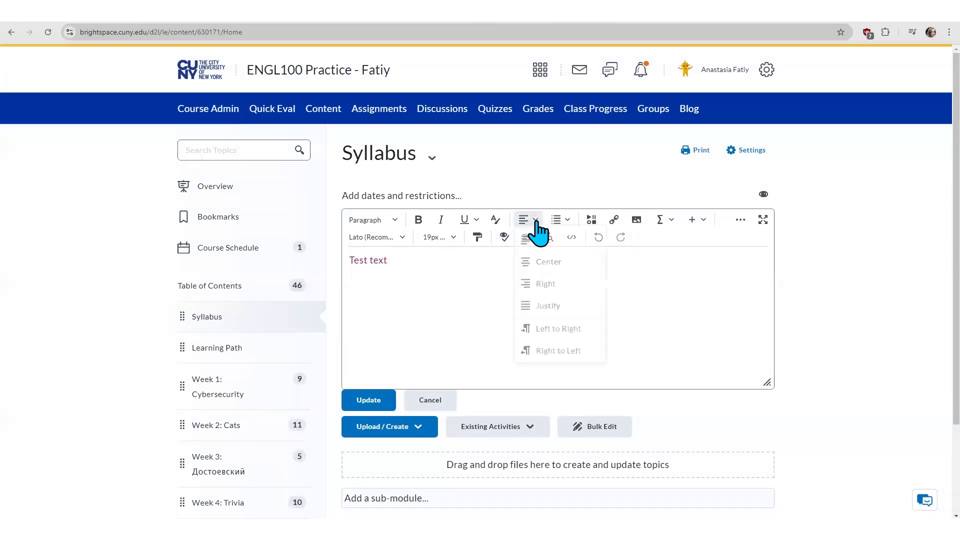
click(561, 224)
click(496, 265)
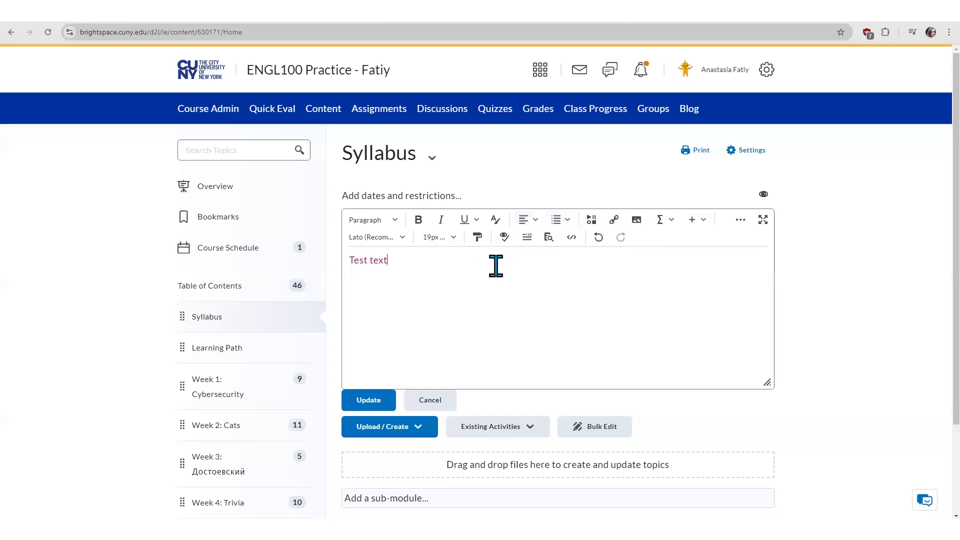
Start a new line below "Test text" and upload Asparagus Report.docx from the computer to the course's default storage location
key(Return)
click(592, 222)
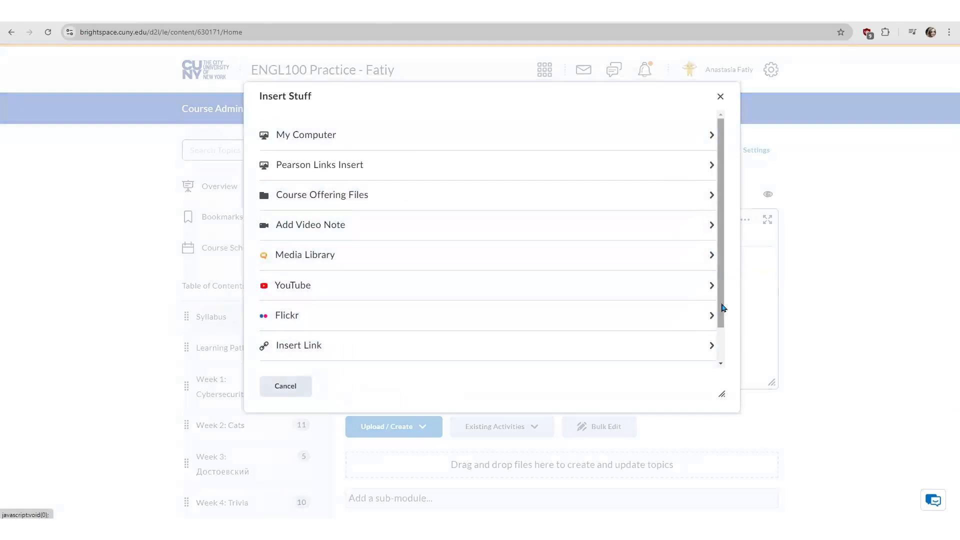
click(391, 138)
click(311, 191)
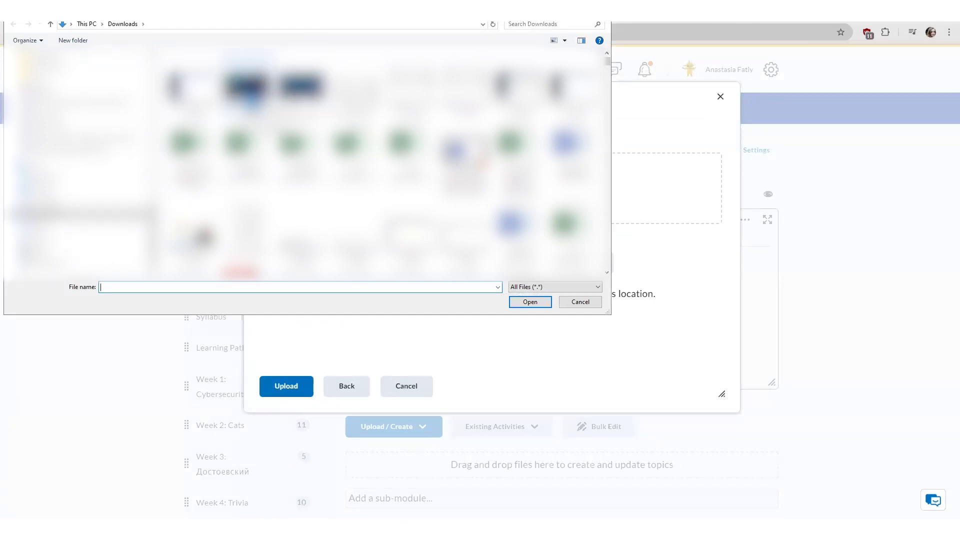
double_click(542, 195)
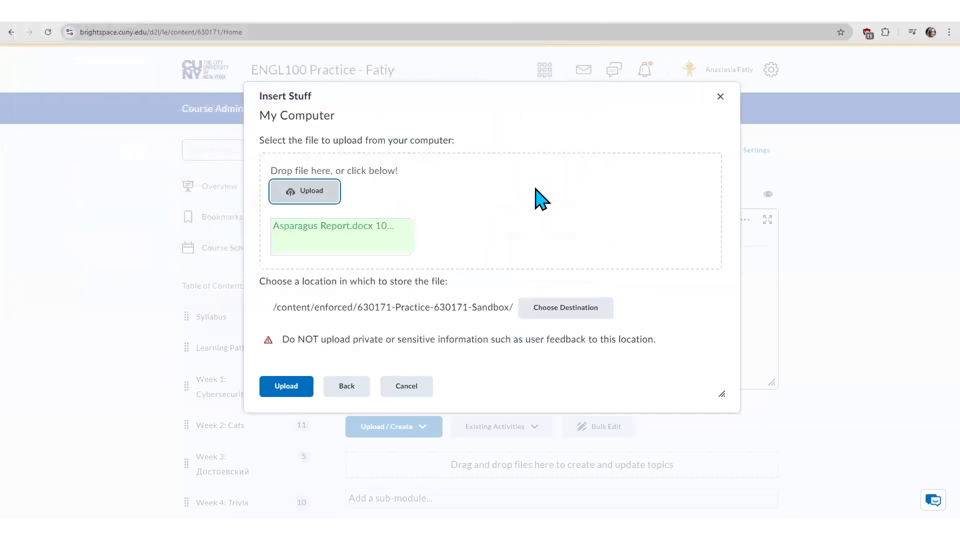
click(285, 388)
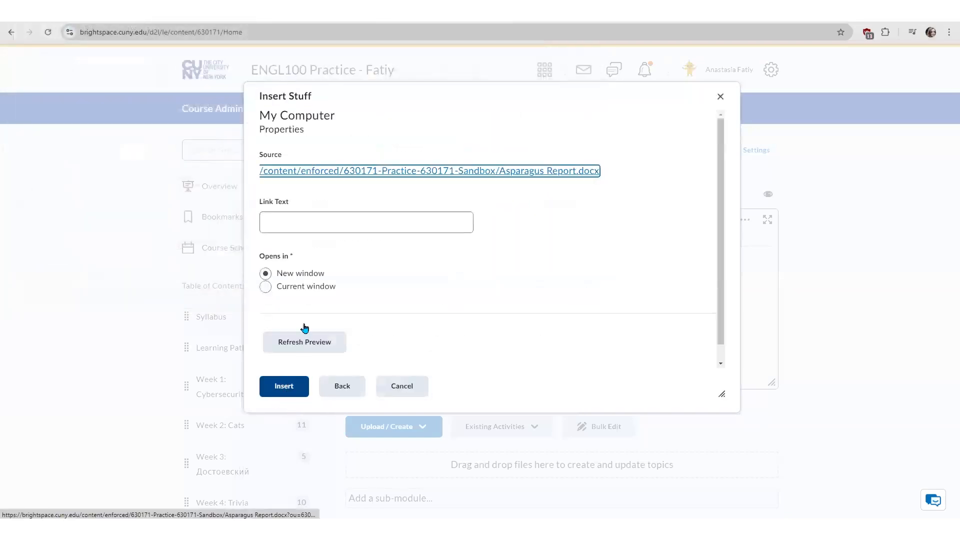
Set the uploaded file's link text to "Report" and insert the link into the Syllabus description
click(304, 219)
text(Report)
click(285, 386)
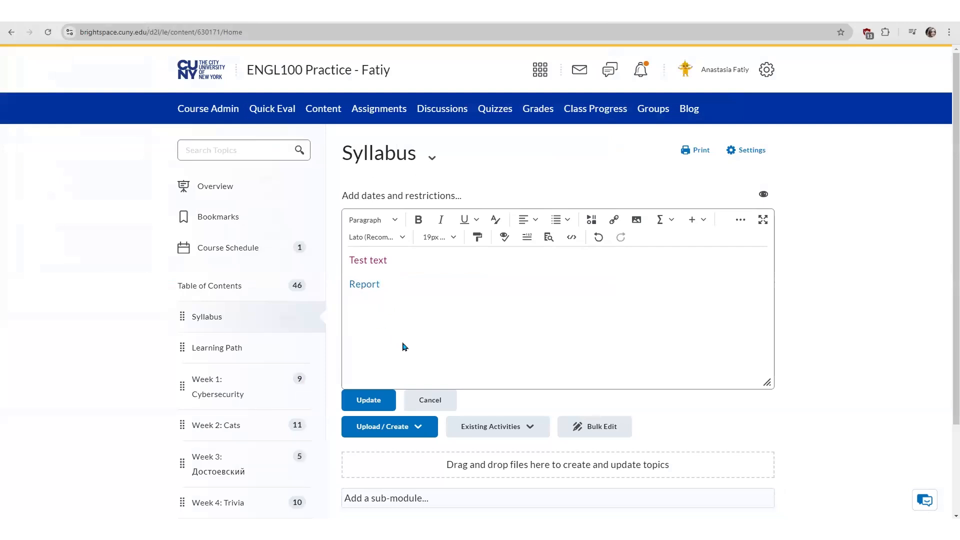
Browse the Course Offering Files available for insertion and return to the list of insert sources
click(591, 220)
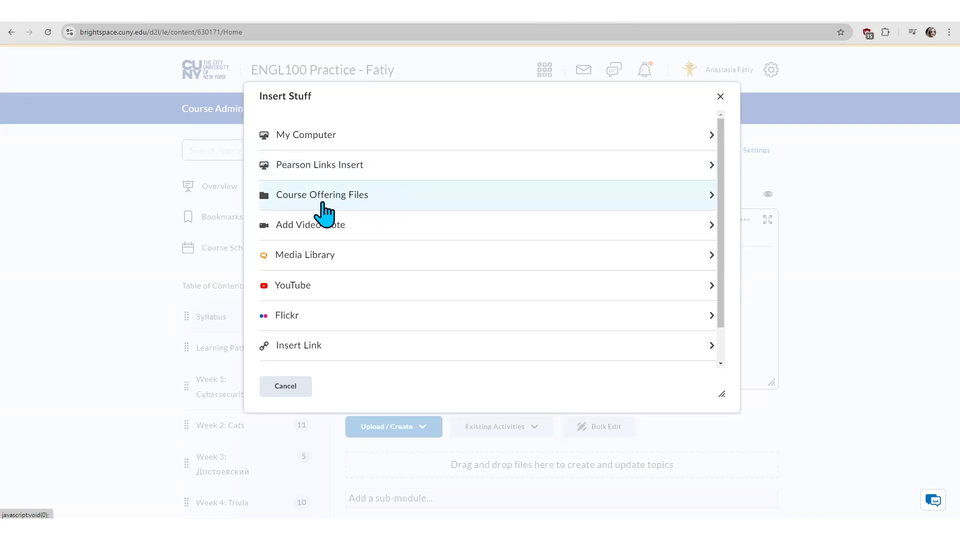
click(384, 207)
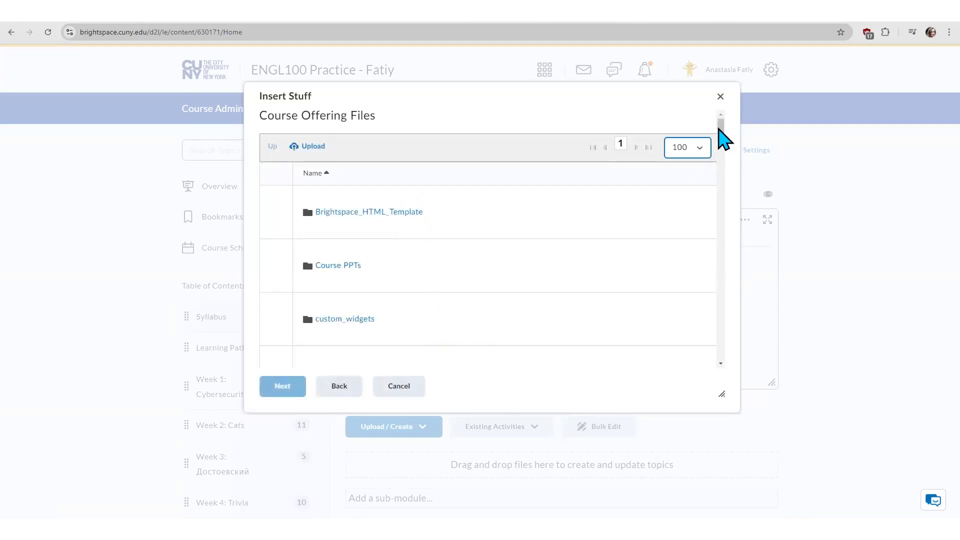
mouse_move(721, 134)
mouse_down()
mouse_move(728, 150)
mouse_move(718, 129)
mouse_up()
click(340, 386)
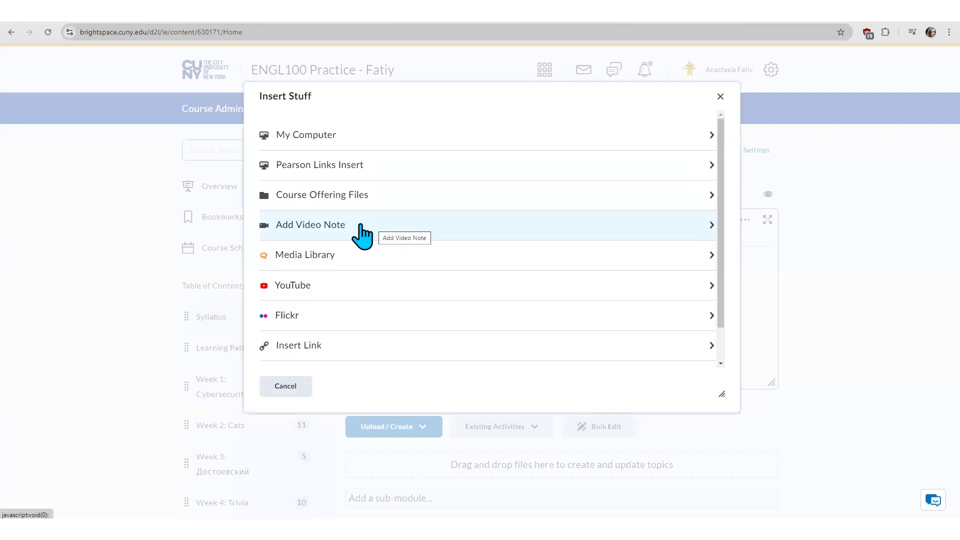
Record a webcam video note about 4 seconds long for the Syllabus description
click(361, 233)
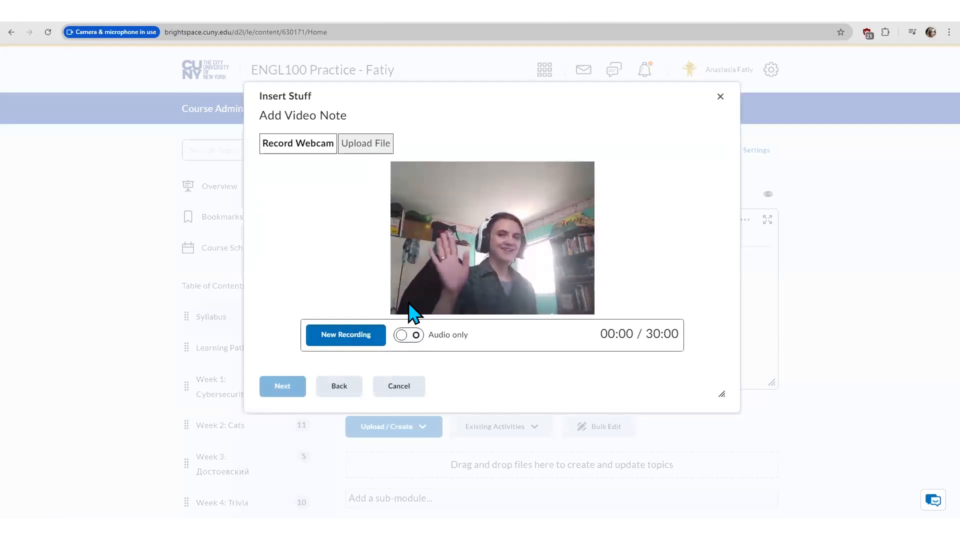
click(408, 335)
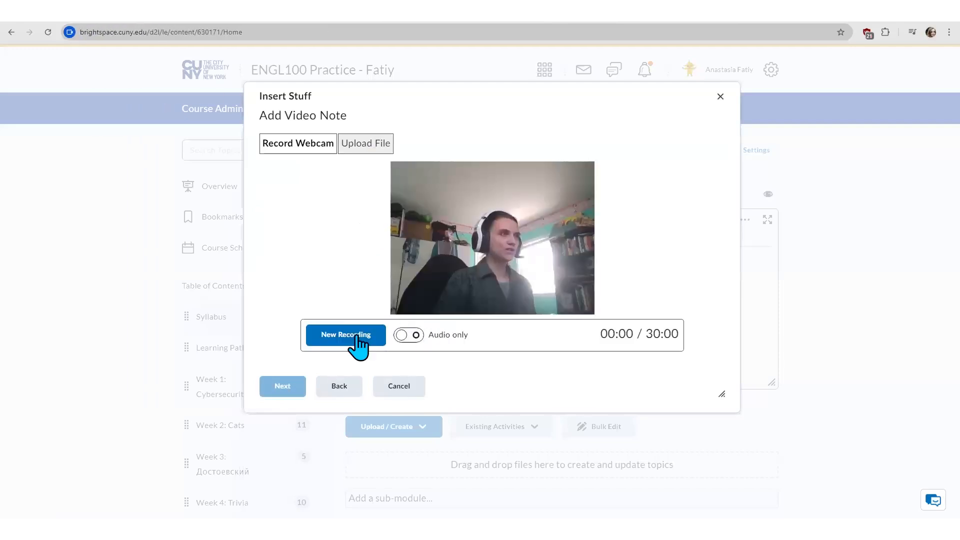
click(350, 336)
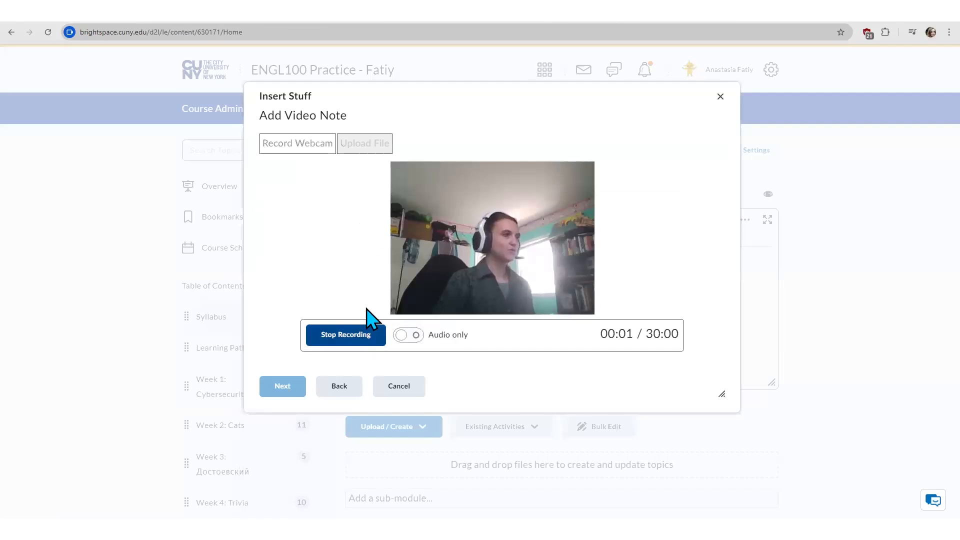
click(353, 336)
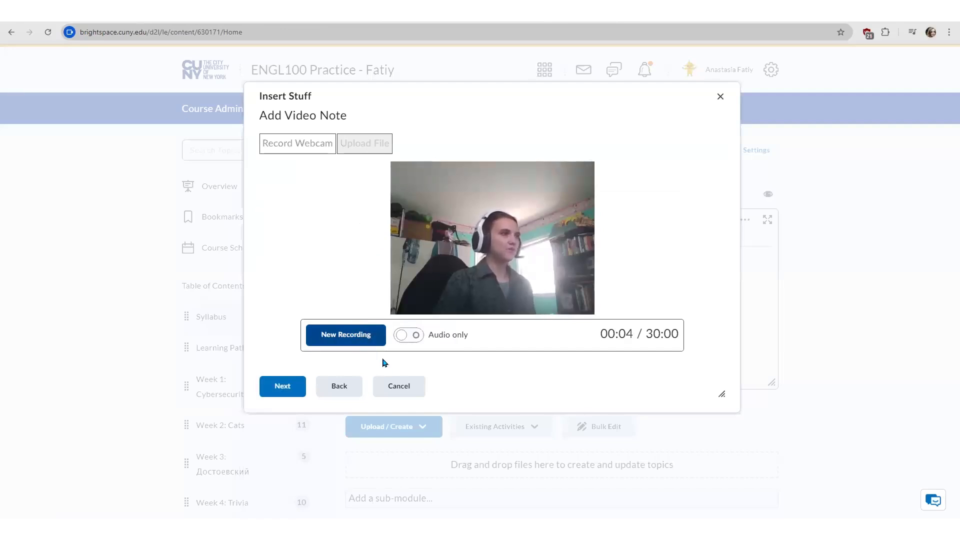
Title the video note "Instructions for Week 1", set English (United States) audio with automatically generated captions, and insert it into the description
click(282, 387)
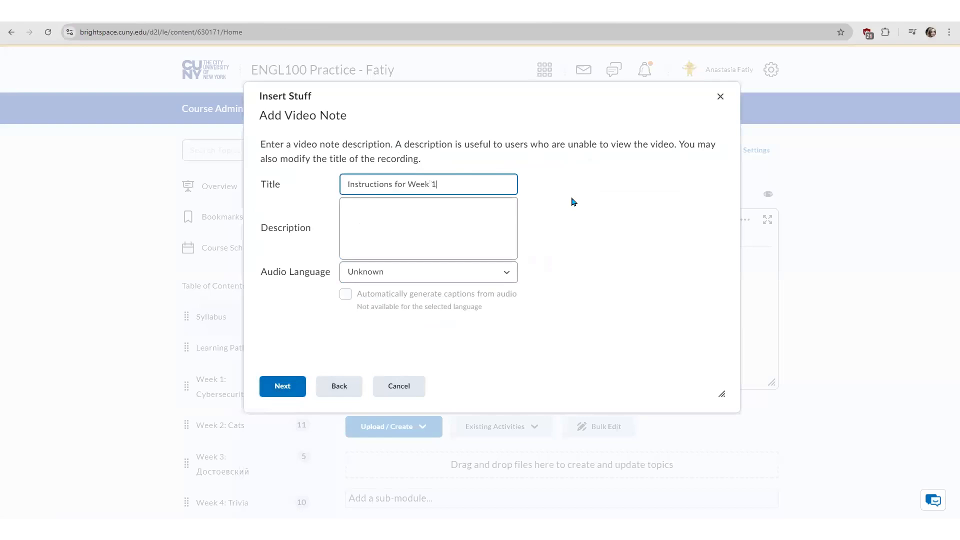
click(495, 276)
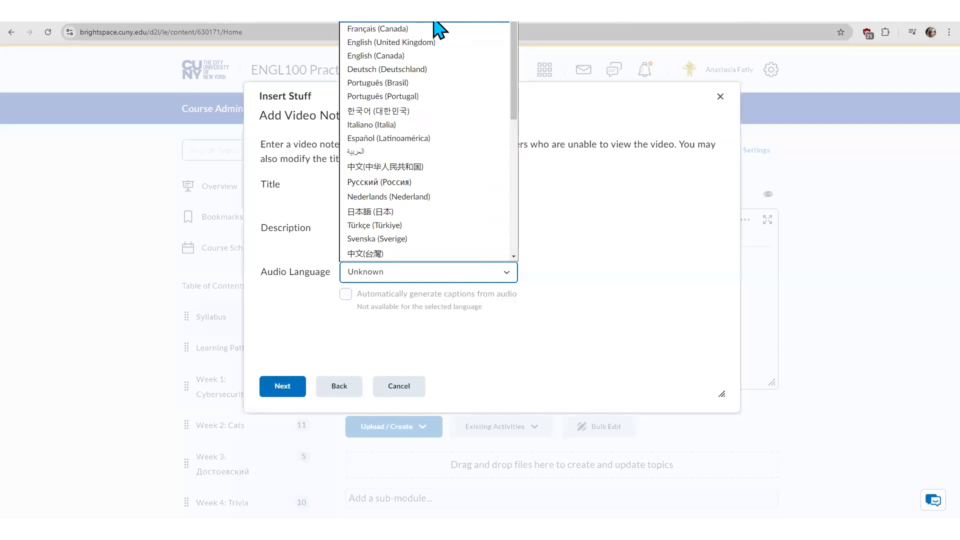
click(433, 23)
click(346, 294)
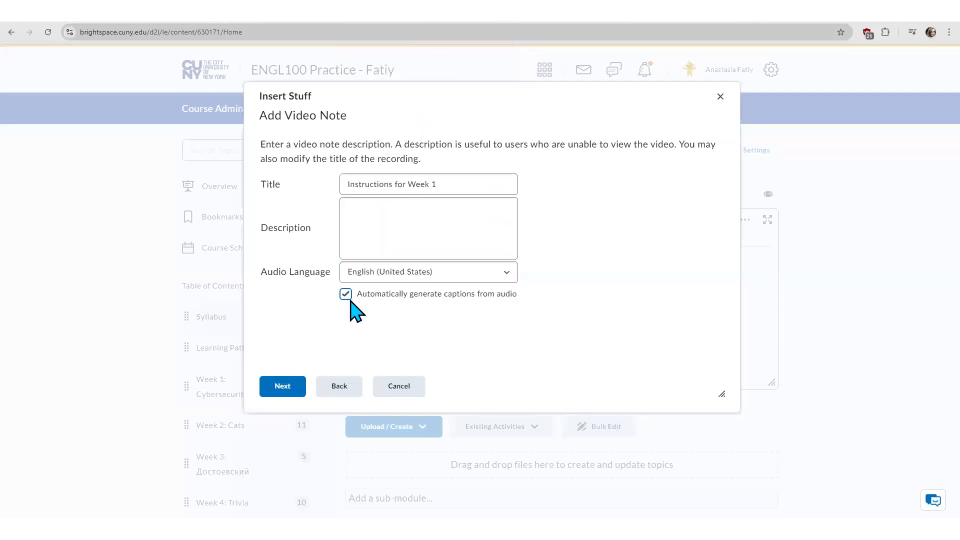
click(293, 386)
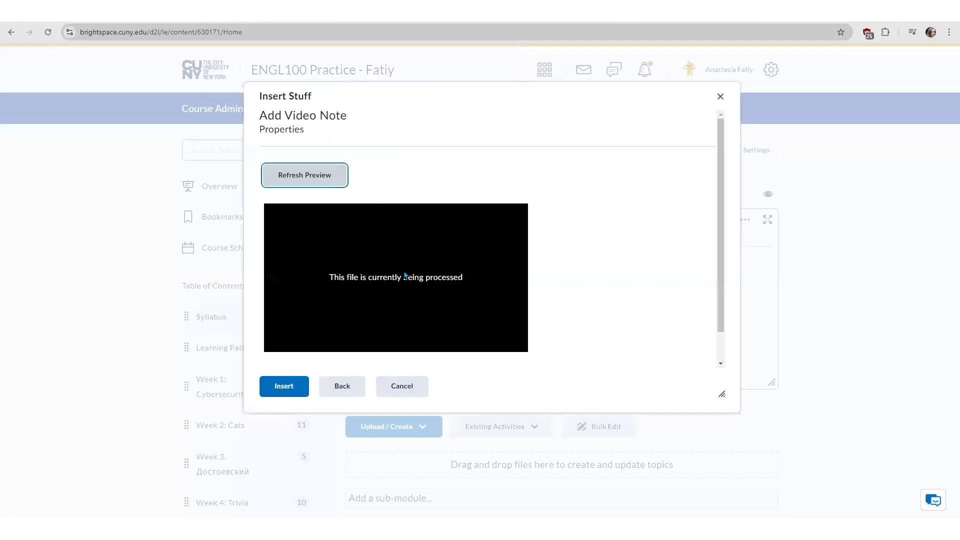
click(294, 387)
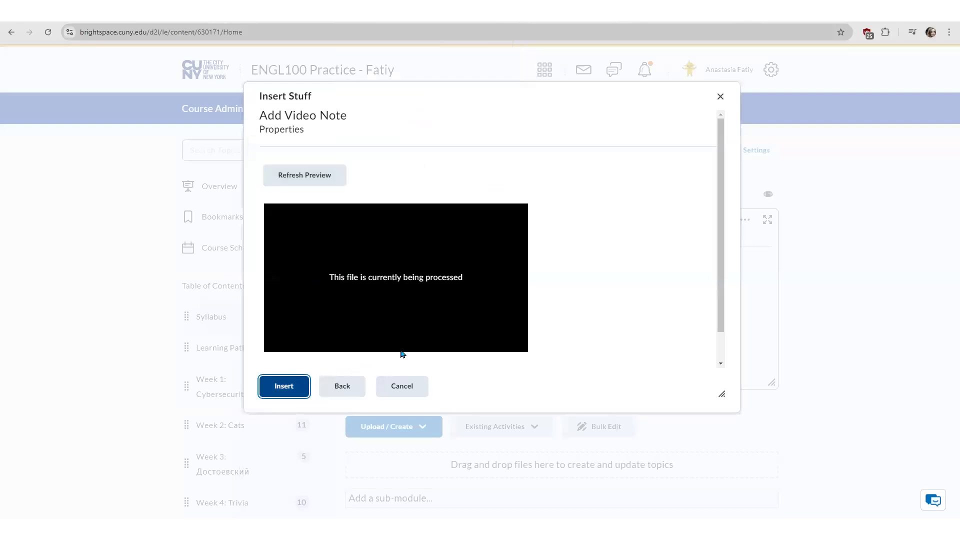
click(288, 390)
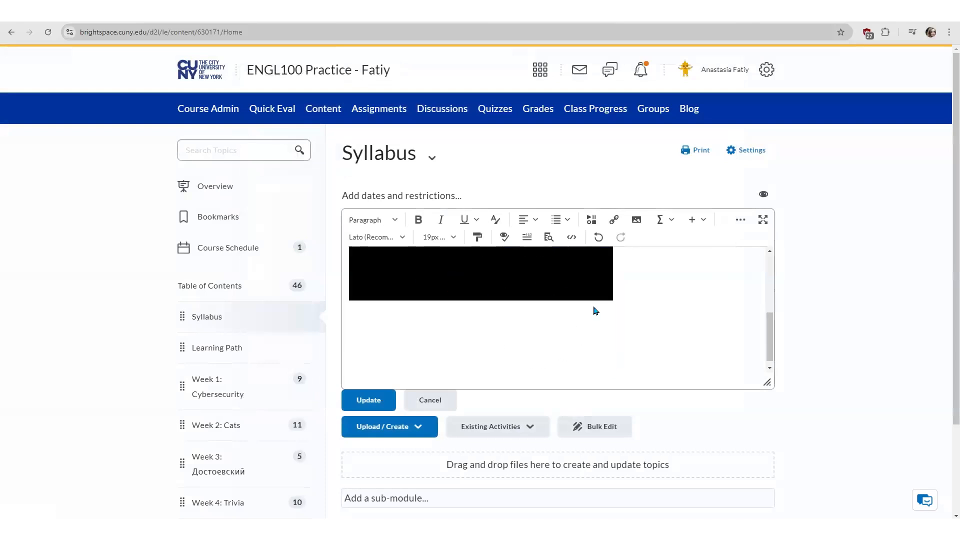
Search YouTube for "cuny", insert the "City University of New York System (CUNY)" video into the Syllabus description, and start a new line below it
click(591, 220)
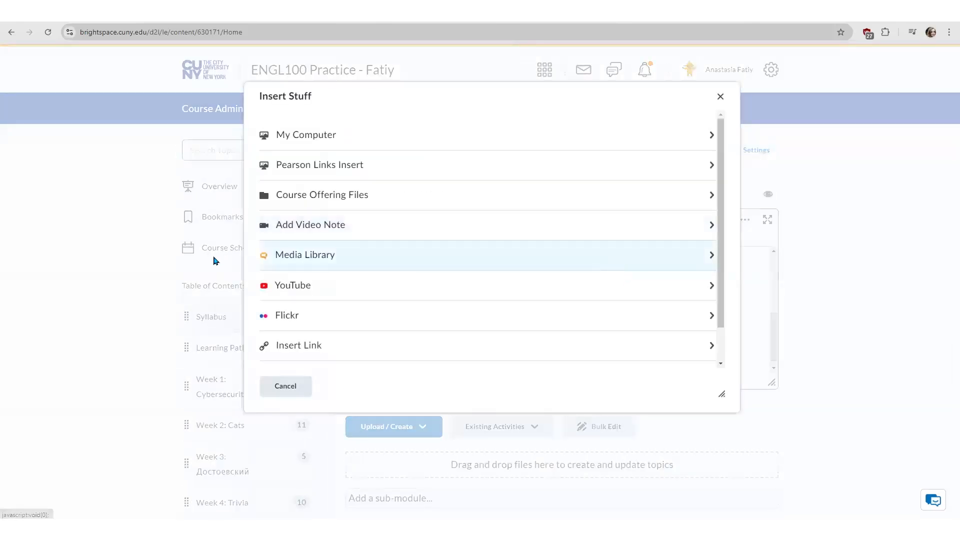
click(360, 289)
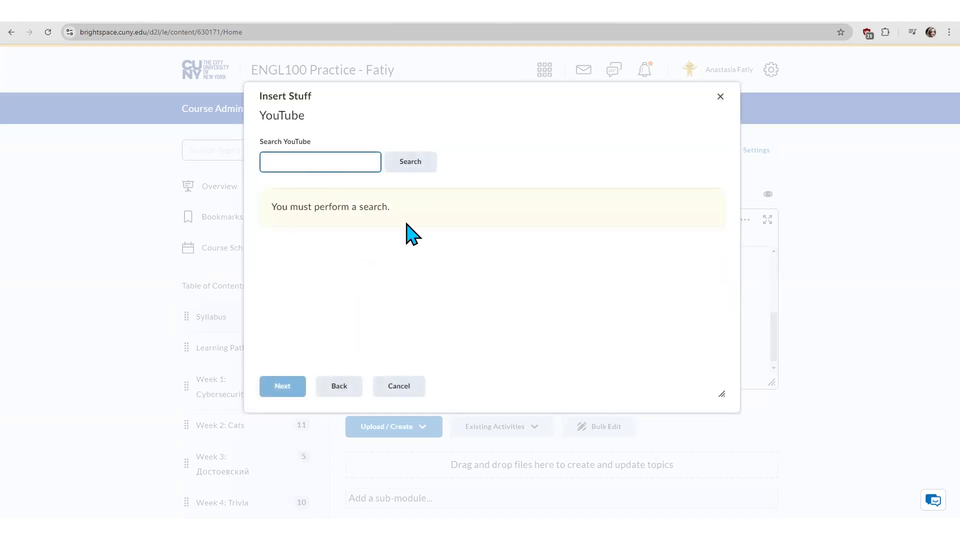
text(cuny)
key(Return)
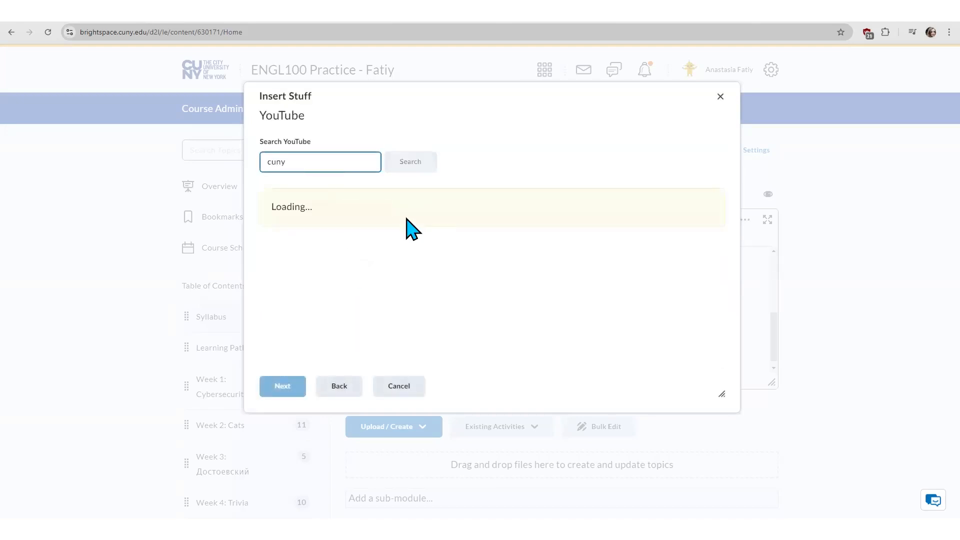
drag(721, 153, 721, 177)
click(398, 272)
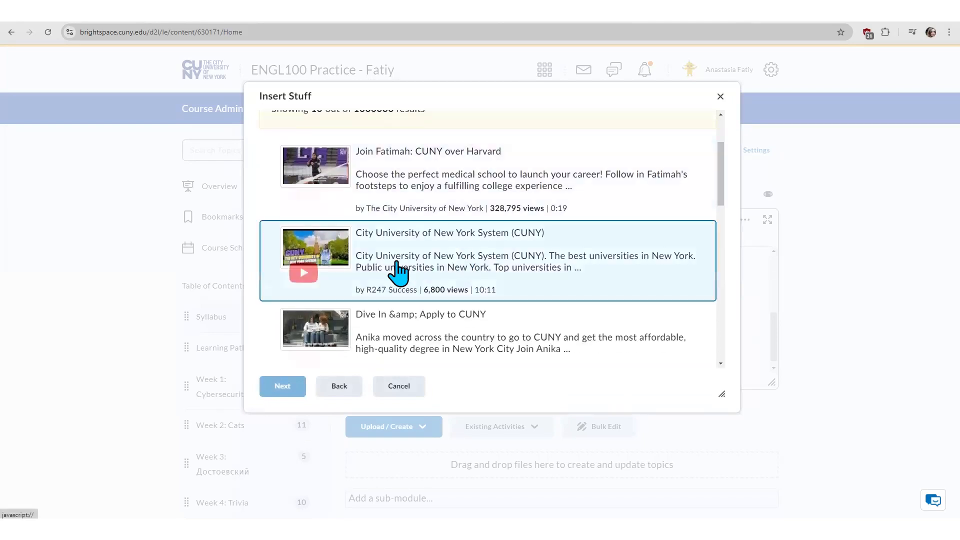
click(300, 392)
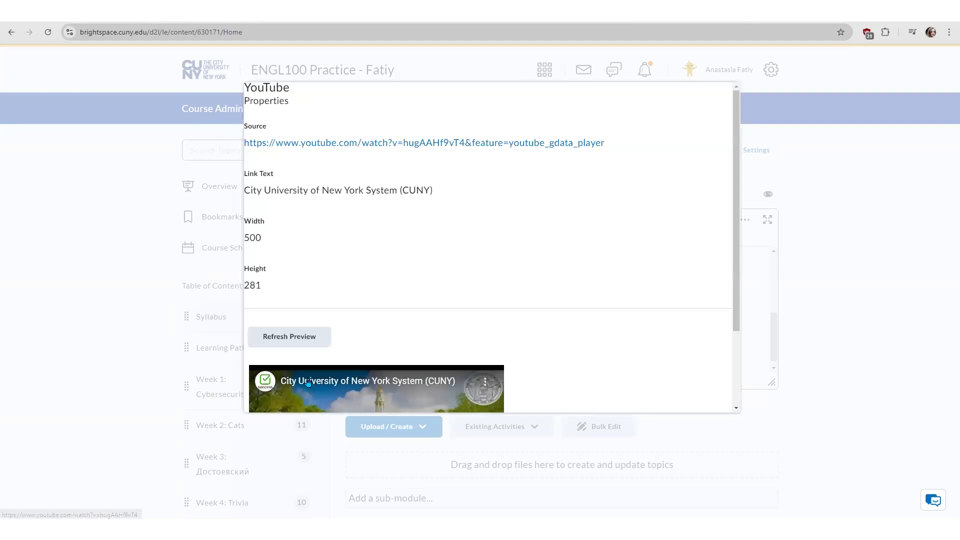
click(290, 392)
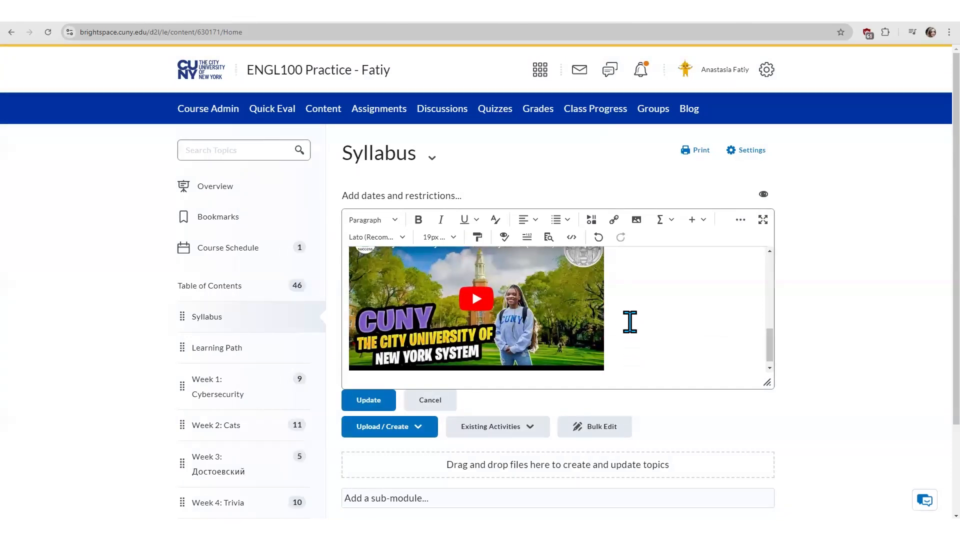
key(Return)
Look through the remaining insert sources, down to the embed code option, without inserting anything
click(592, 220)
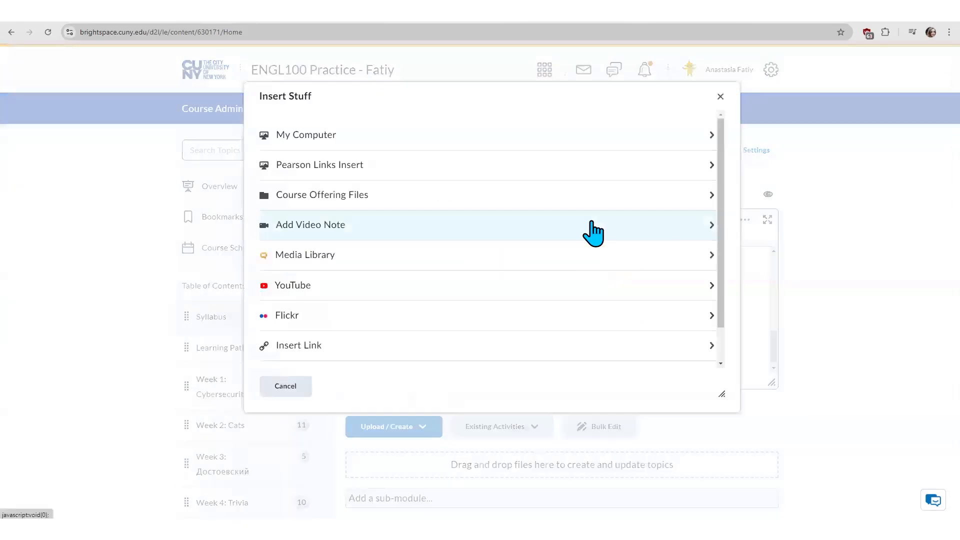
drag(721, 317, 727, 346)
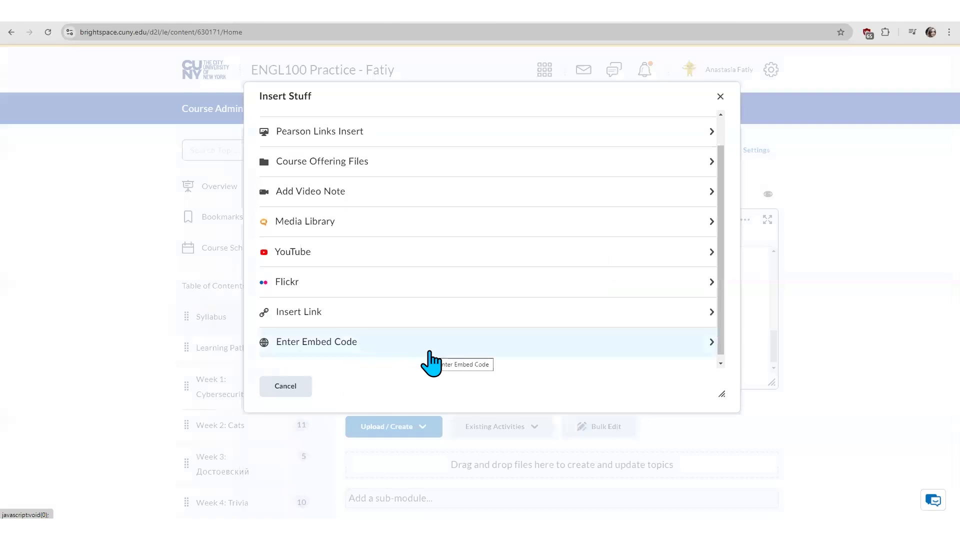
click(720, 106)
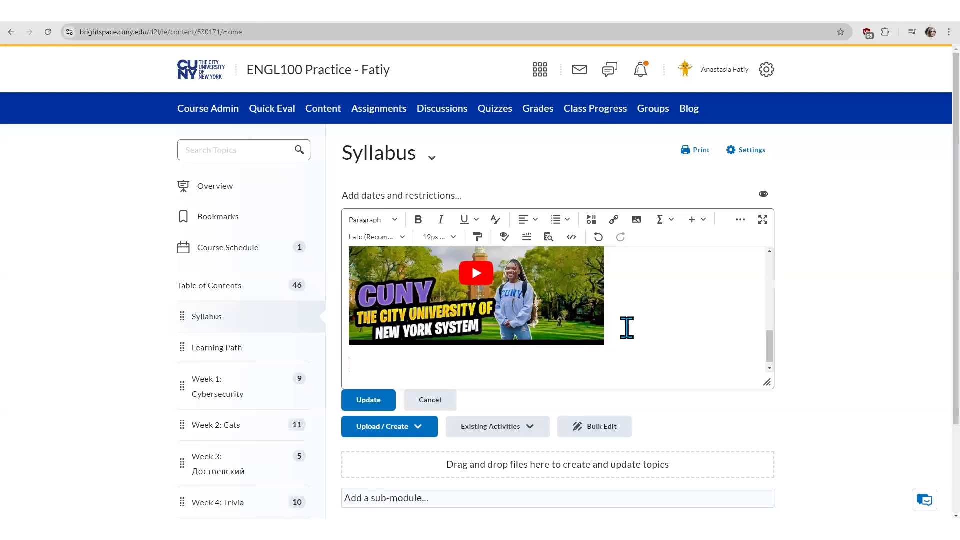
Write "Please read" below the YouTube video and follow it with a quicklink to the Demo template topic from the Week 3 content
mouse_move(770, 338)
mouse_down()
mouse_move(771, 310)
mouse_move(770, 357)
mouse_up()
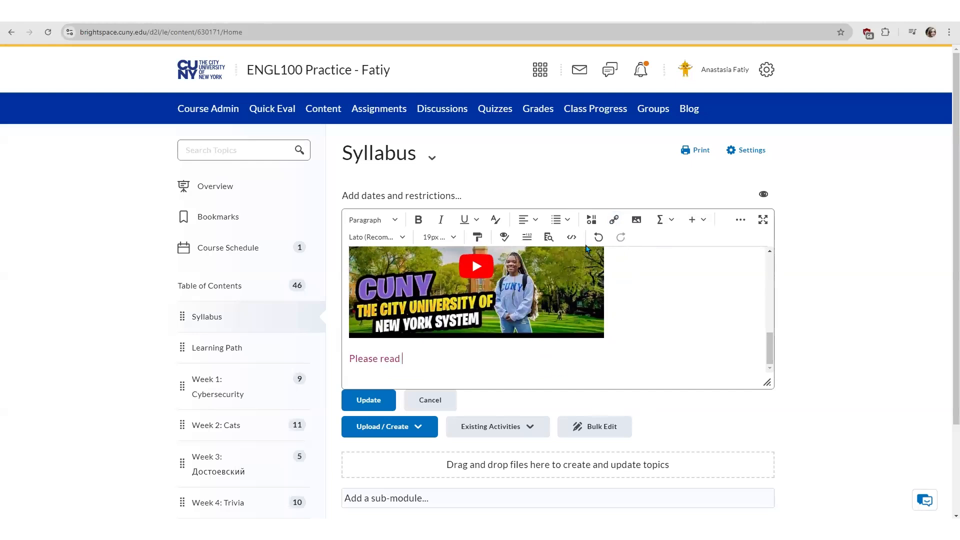
click(614, 222)
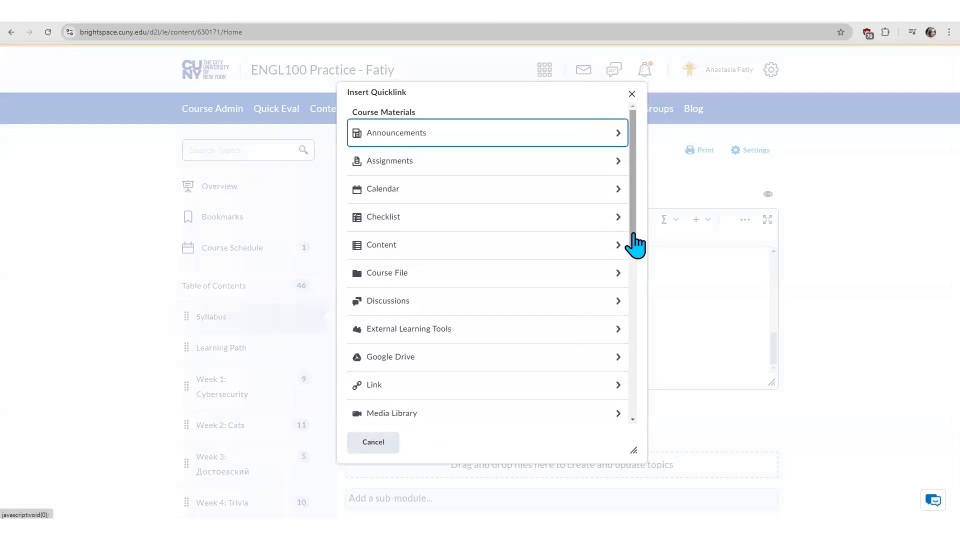
click(461, 248)
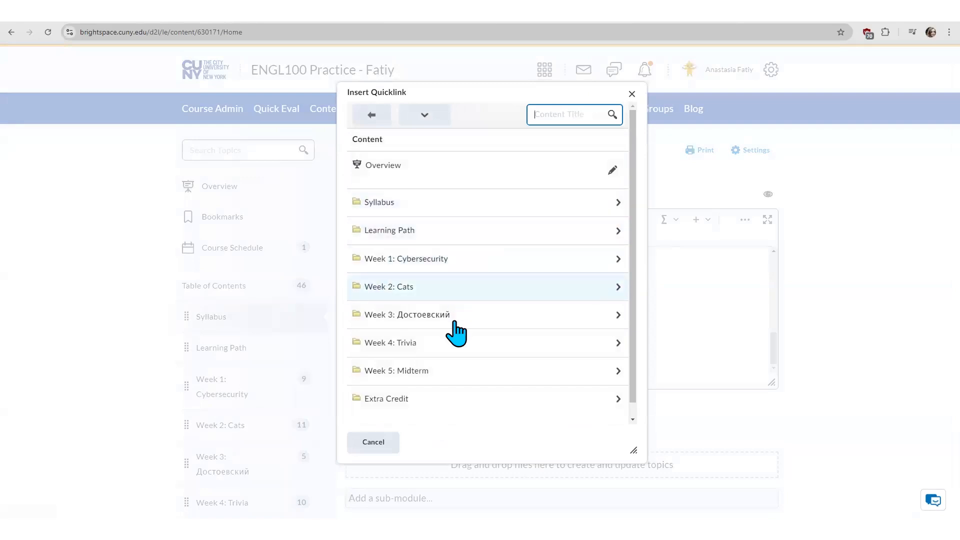
click(455, 322)
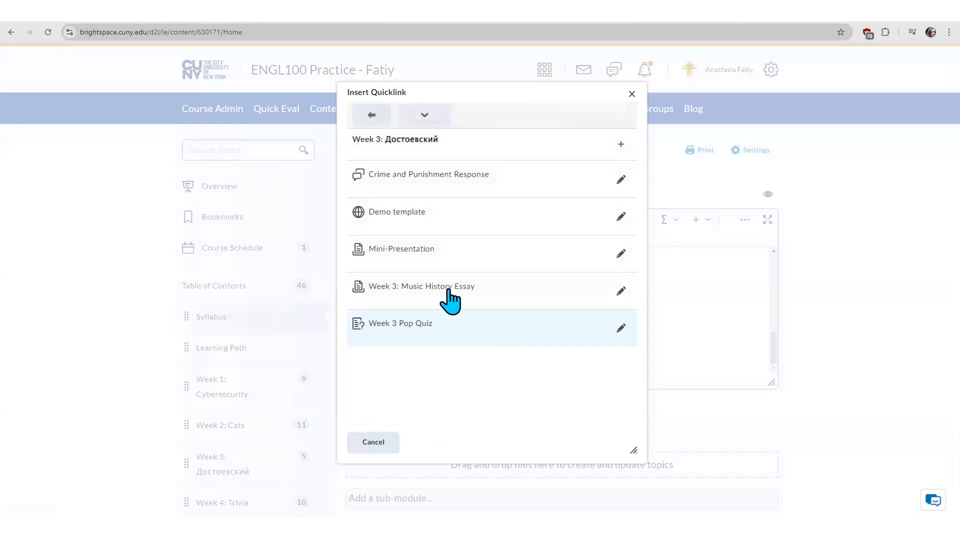
click(447, 220)
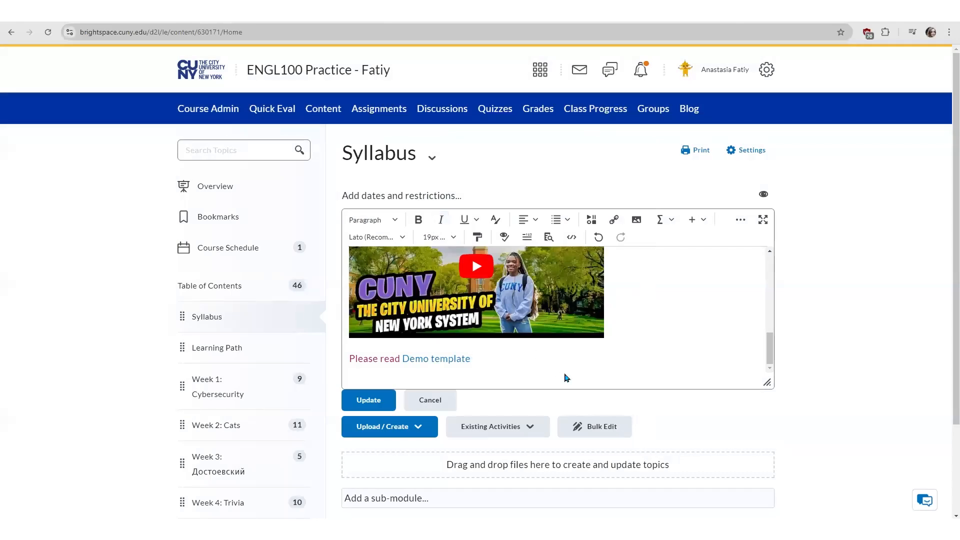
Continue the sentence with "and then complete", a quicklink to the Week 4 Assignment, and a closing period
text(and then complete)
click(614, 221)
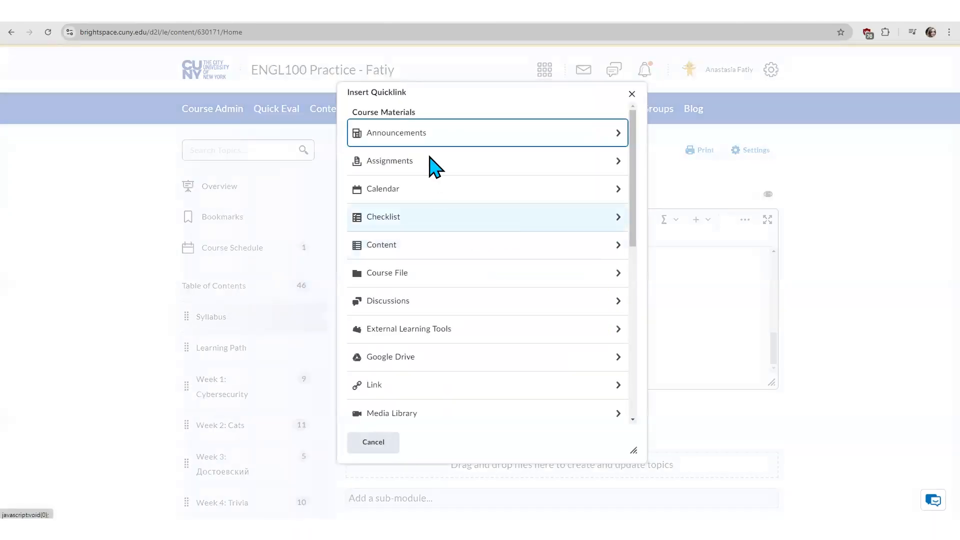
click(457, 167)
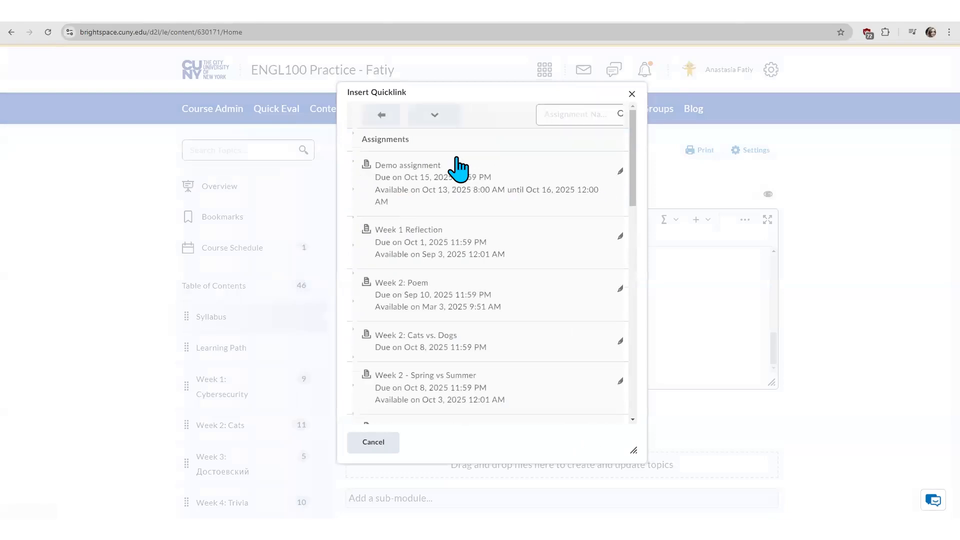
drag(633, 178, 632, 229)
click(457, 352)
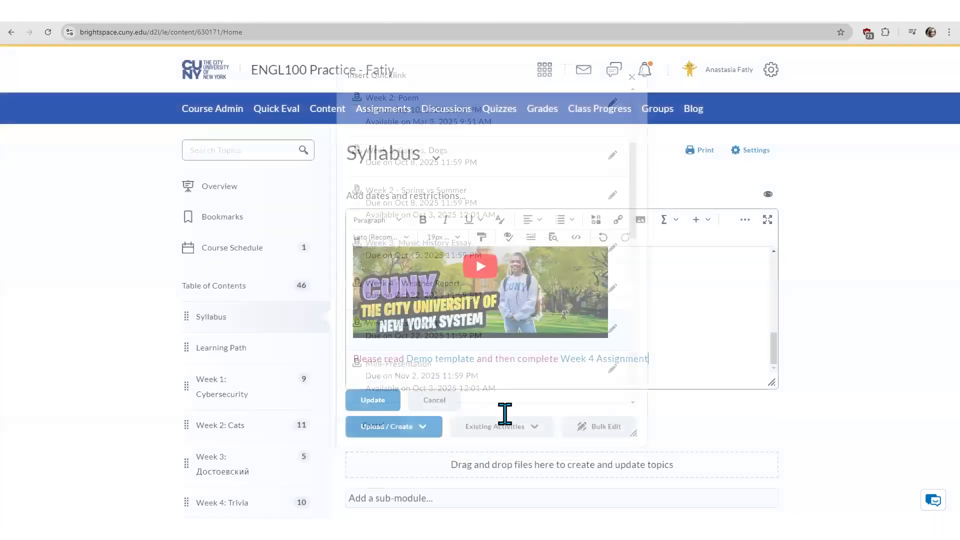
text(.)
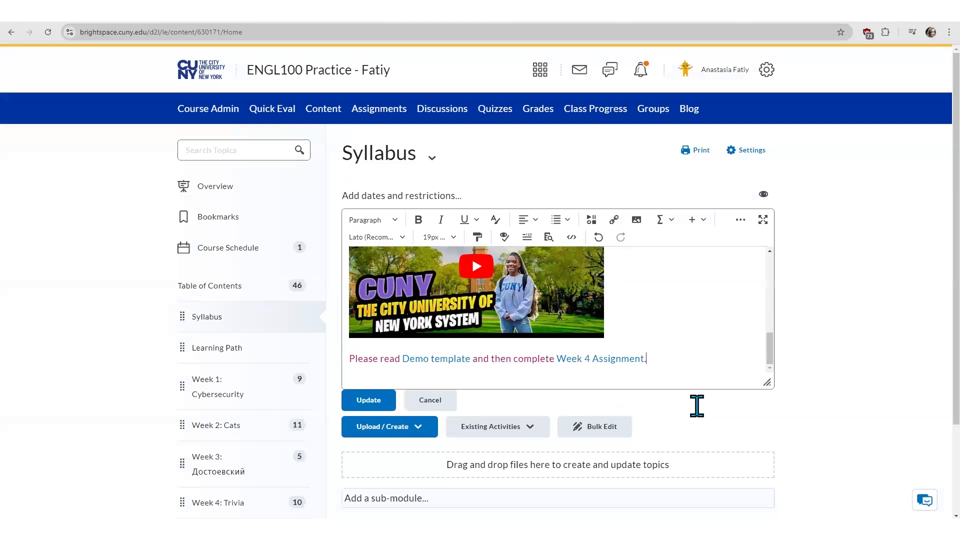
Start a new line below the sentence and look at the available sources for inserting an image
key(Return)
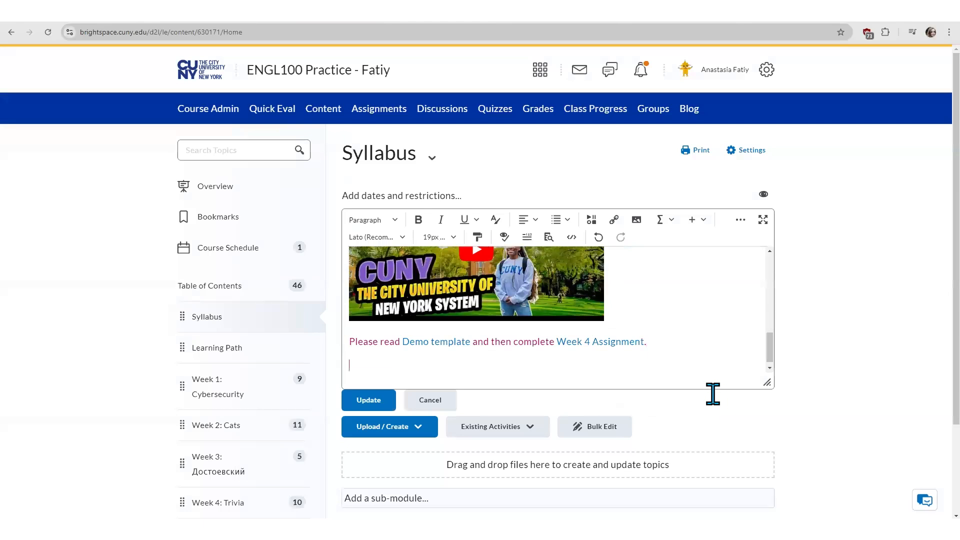
click(637, 221)
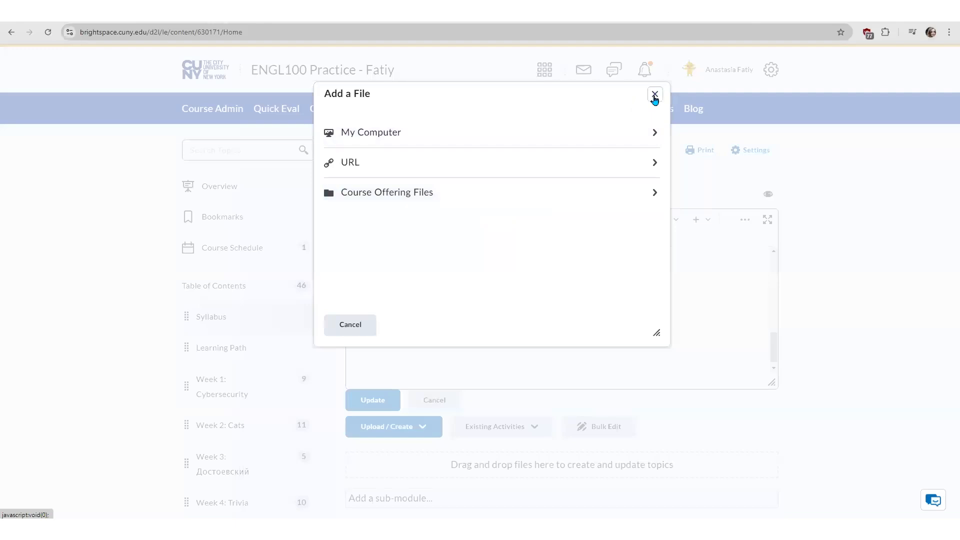
click(654, 96)
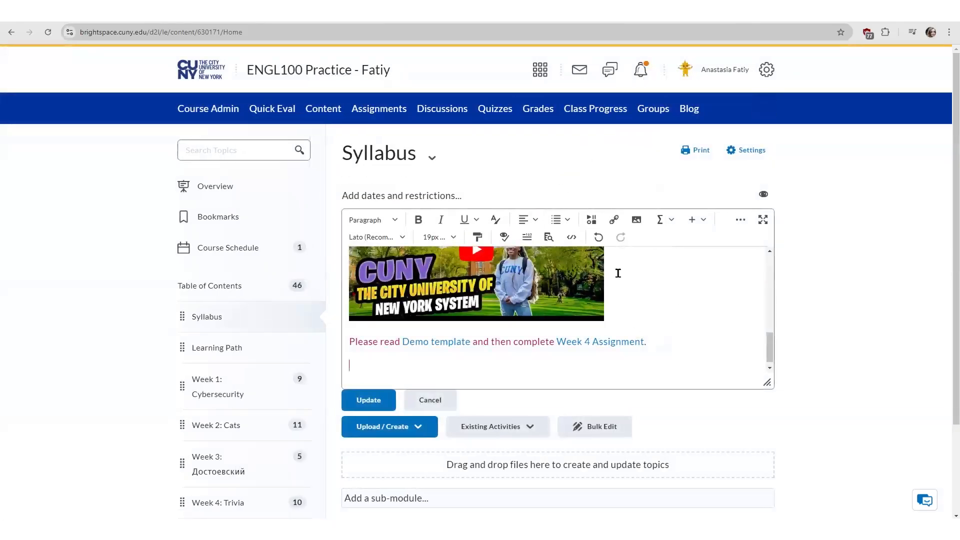
Save the Syllabus description and review the saved text, videos and links
click(366, 401)
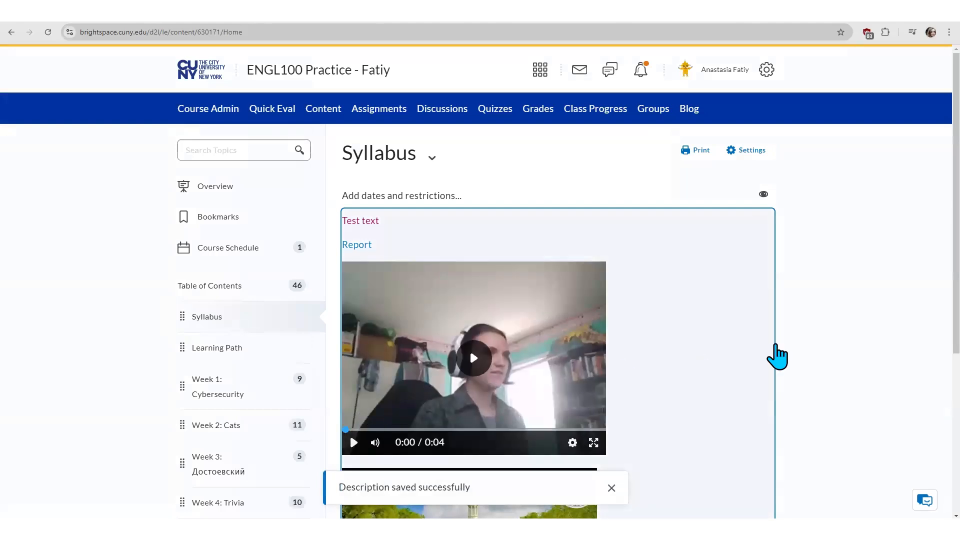
scroll(945, 210, down, 2)
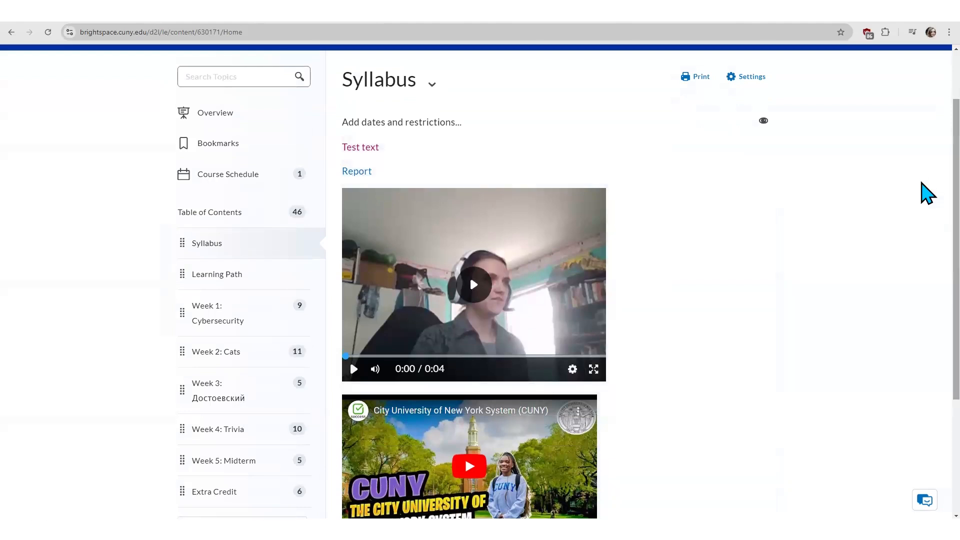
scroll(927, 195, down, 3)
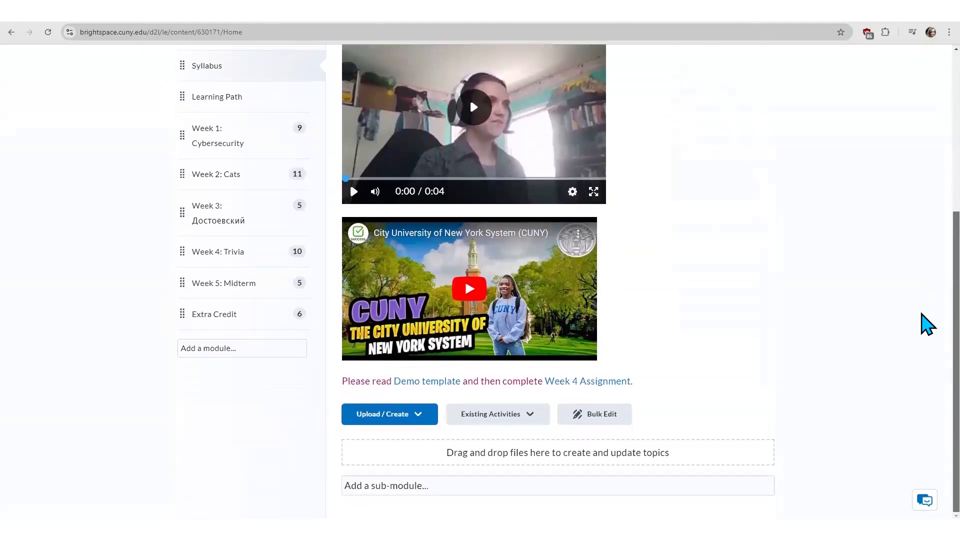
scroll(925, 270, up, 5)
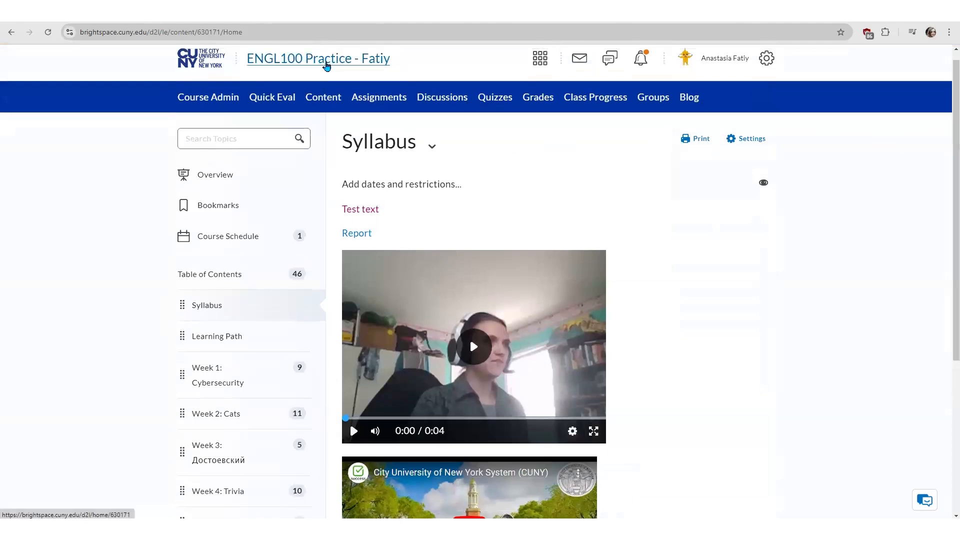
Open the course homepage and look over the module tiles in the Visual Table of Contents widget
click(330, 70)
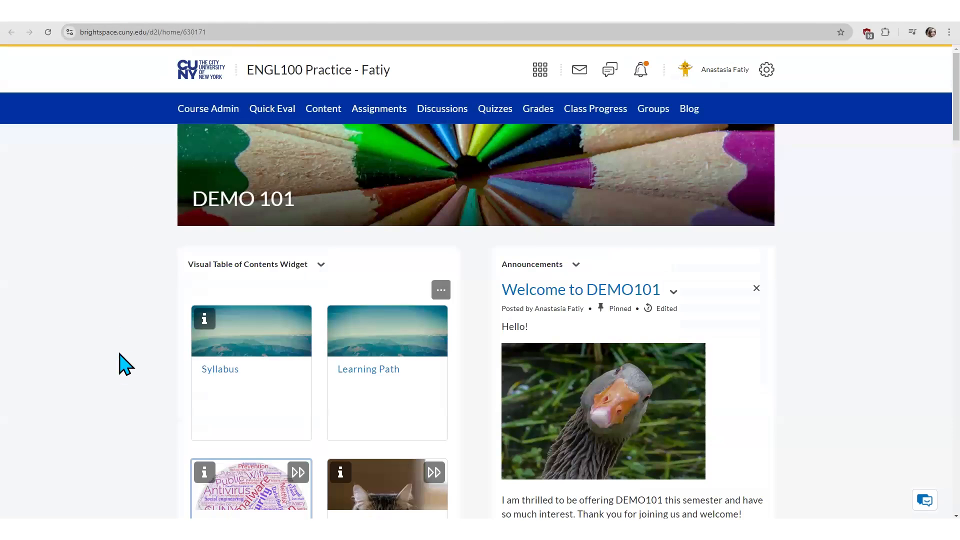
scroll(926, 155, down, 3)
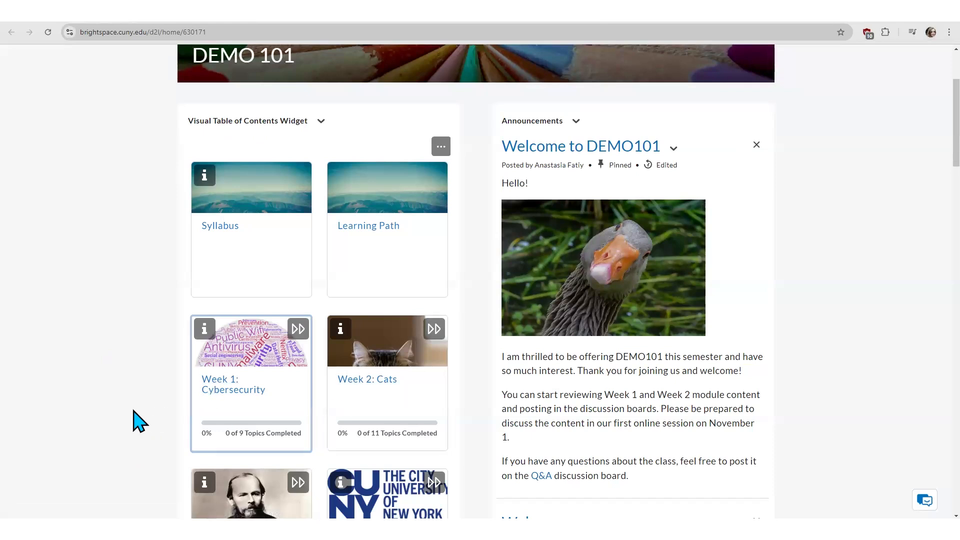
click(250, 435)
click(375, 434)
scroll(136, 389, down, 2)
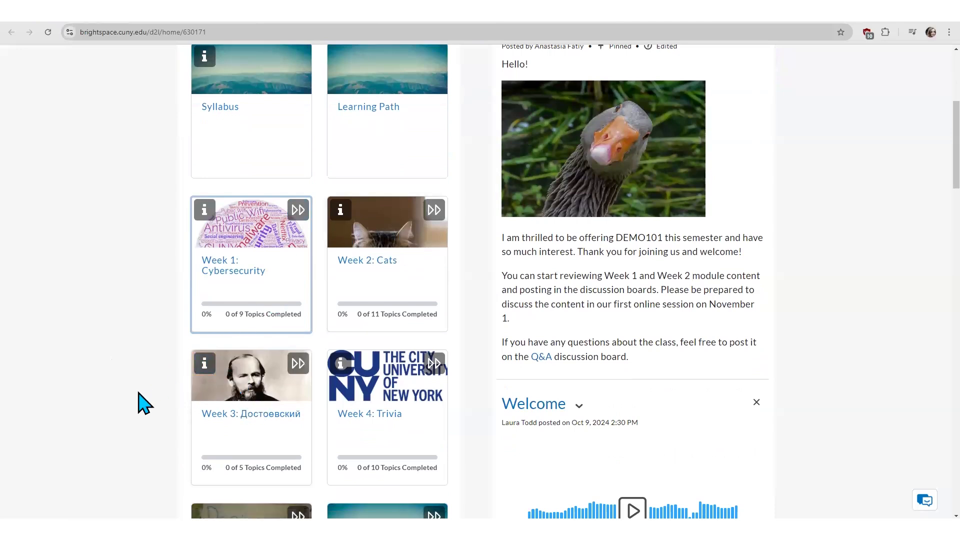
scroll(145, 403, up, 2)
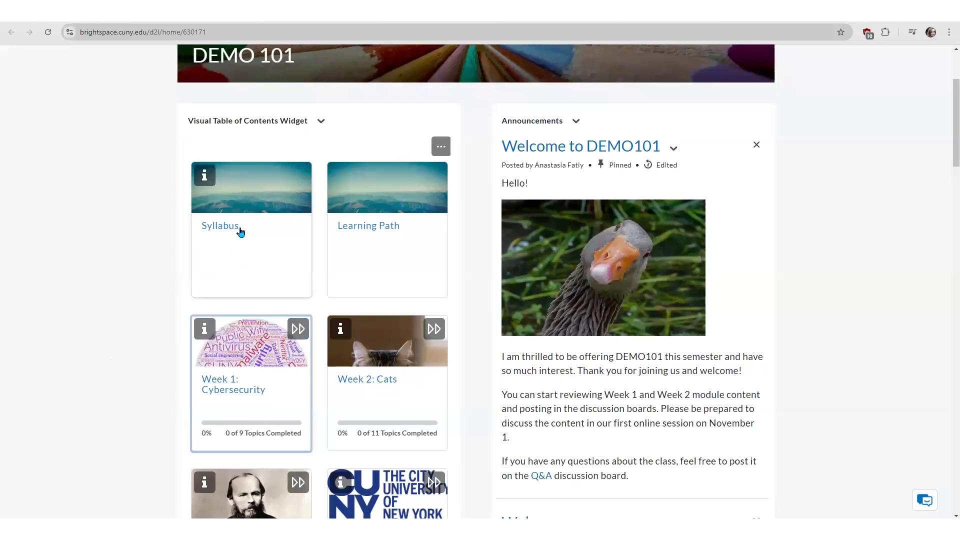
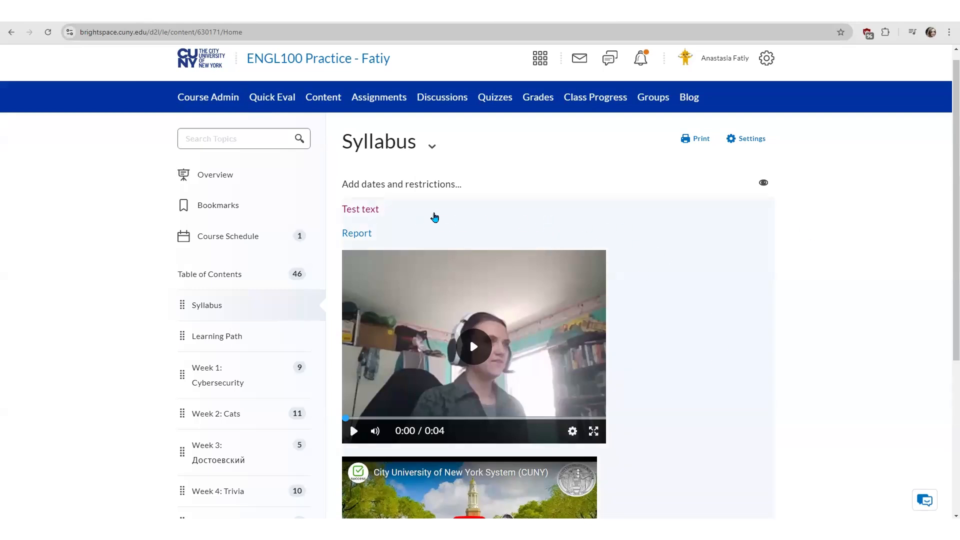
Reopen the Syllabus description for editing and add a blank line below "Test text"
click(433, 216)
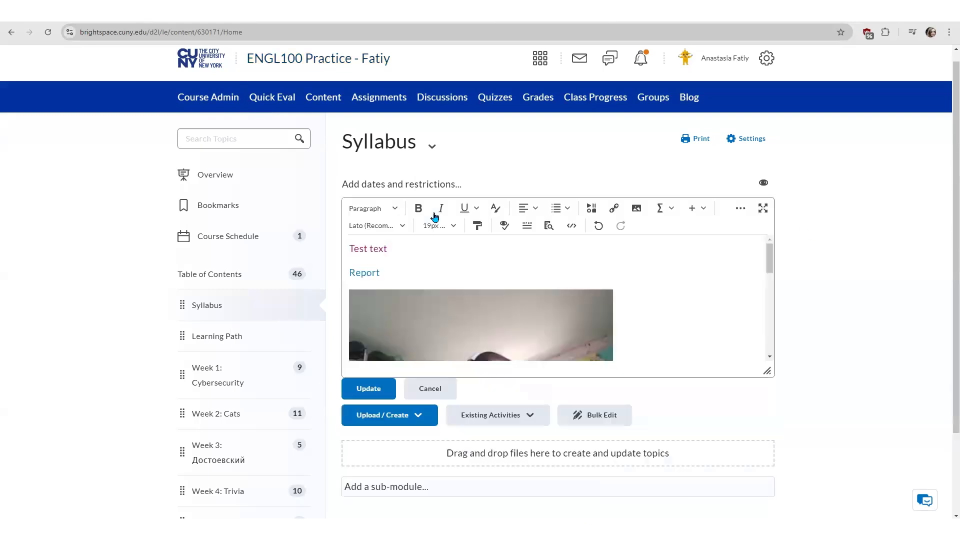
click(413, 247)
key(Return)
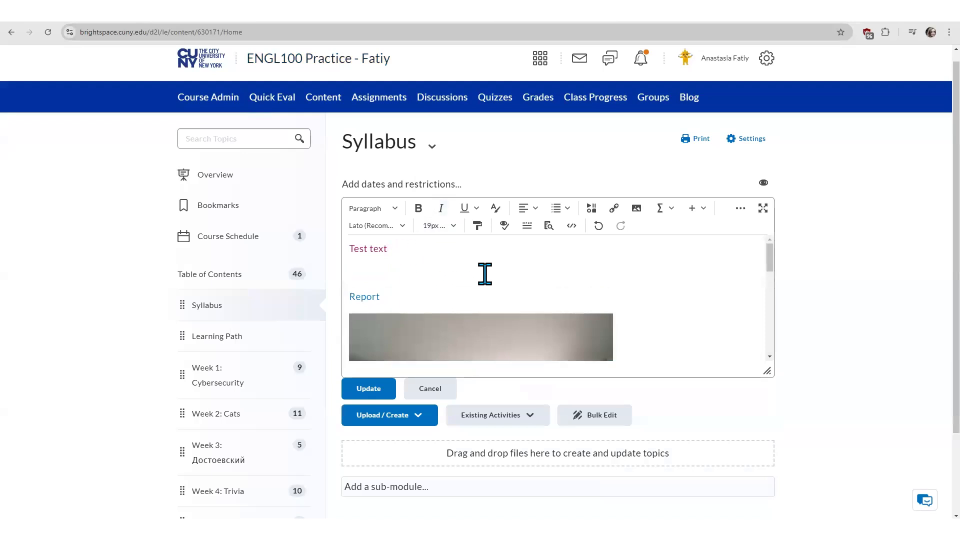
Choose christmas-background-stars-bokeh-new-lights-red-213770.jpg from the Course Offering Files as an image for the Syllabus description
click(637, 210)
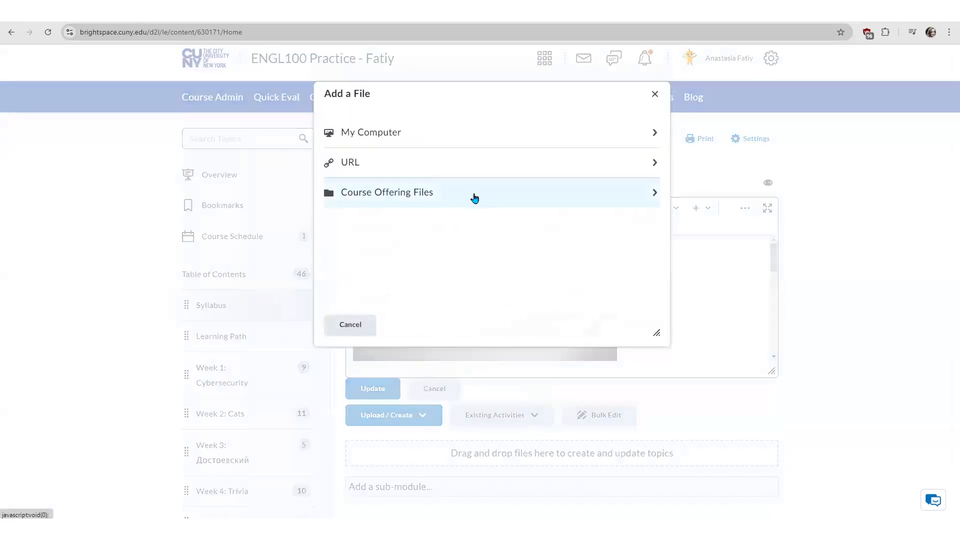
click(482, 199)
drag(657, 130, 651, 188)
click(567, 158)
click(602, 15)
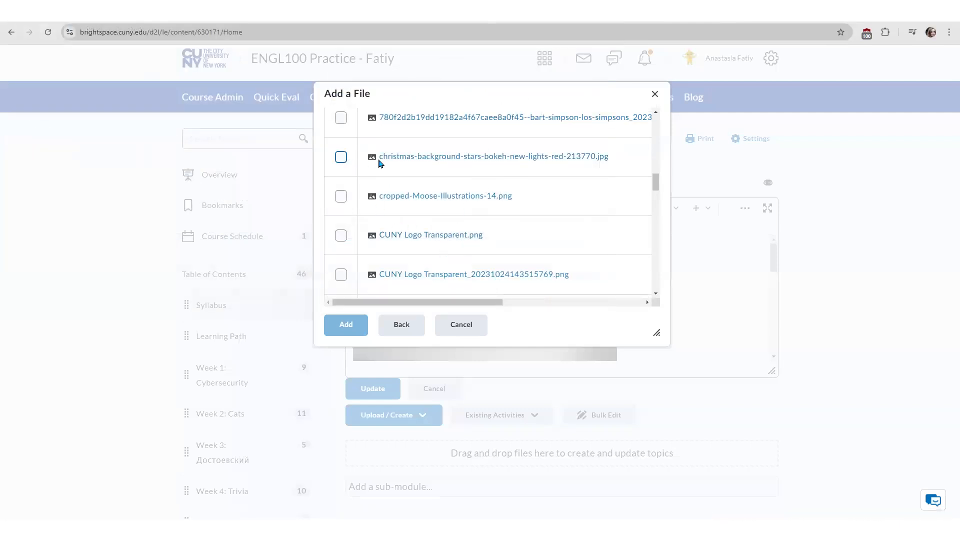
click(342, 159)
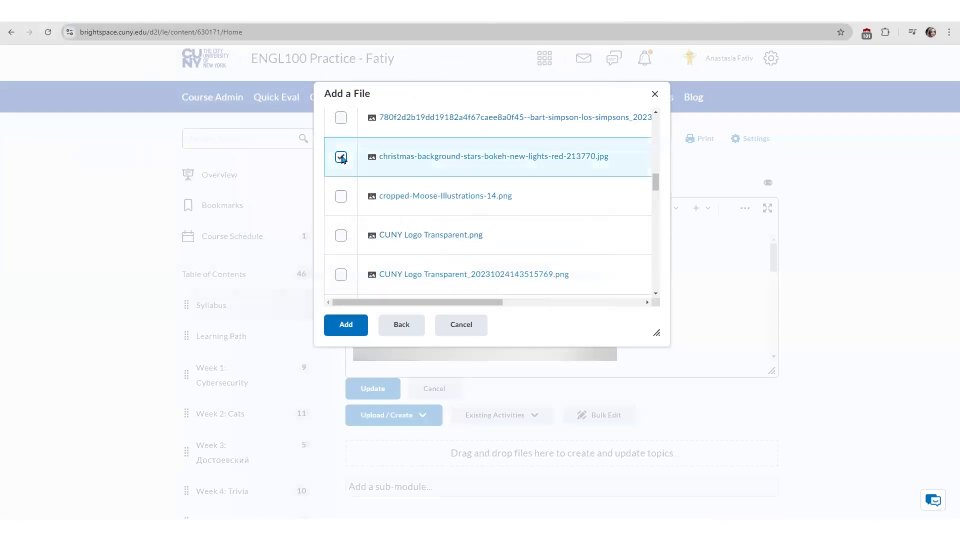
click(362, 324)
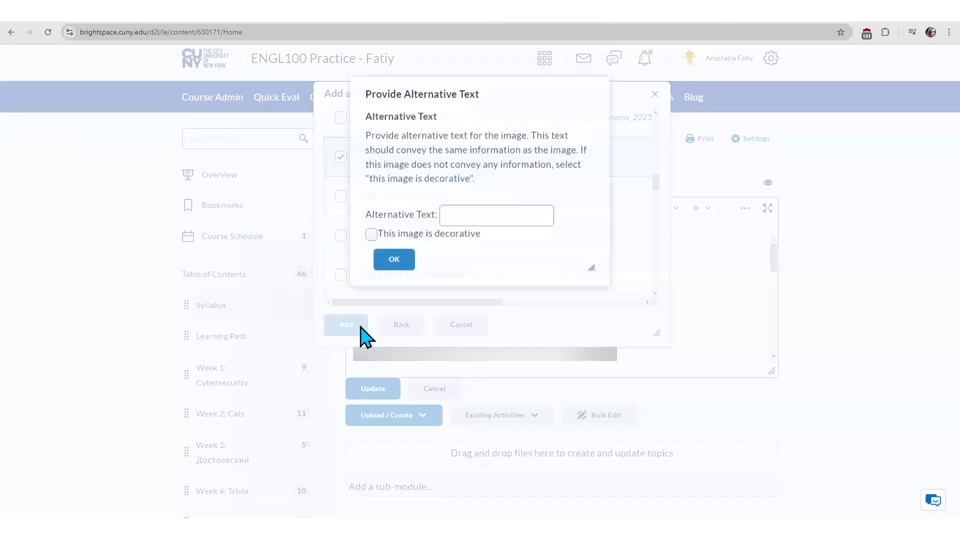
Mark the chosen image as decorative and insert it below "Test text"
click(476, 221)
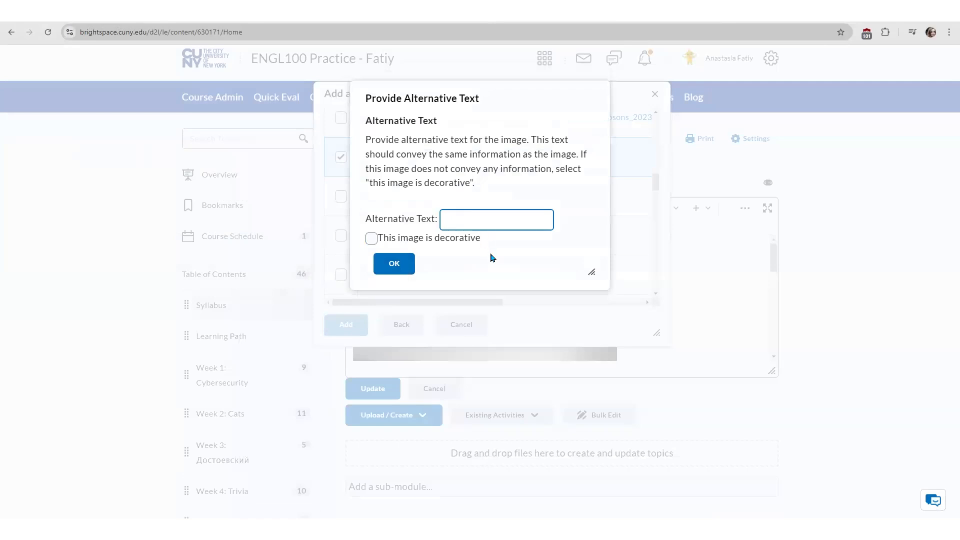
click(382, 239)
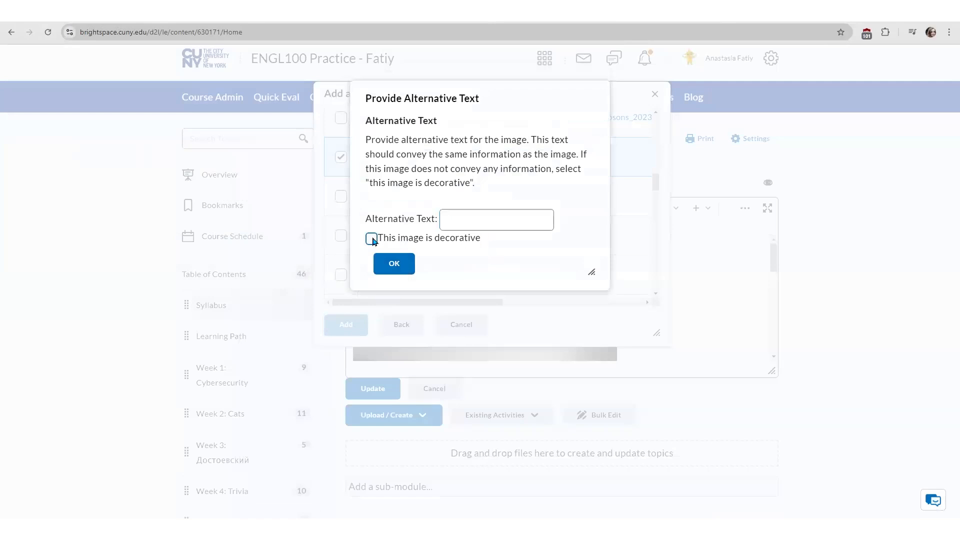
click(393, 264)
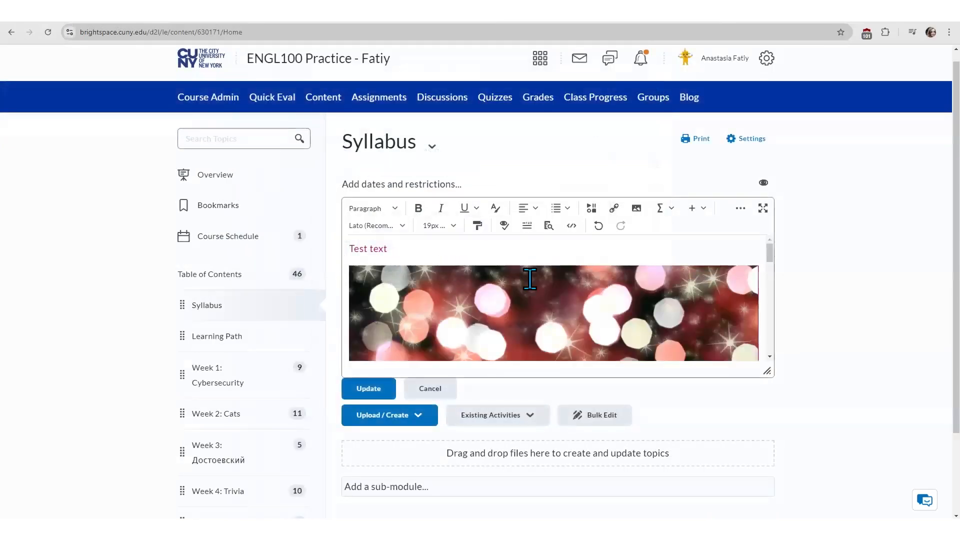
Shrink the inserted image proportionally to about 70% of its width and save the Syllabus description
click(663, 314)
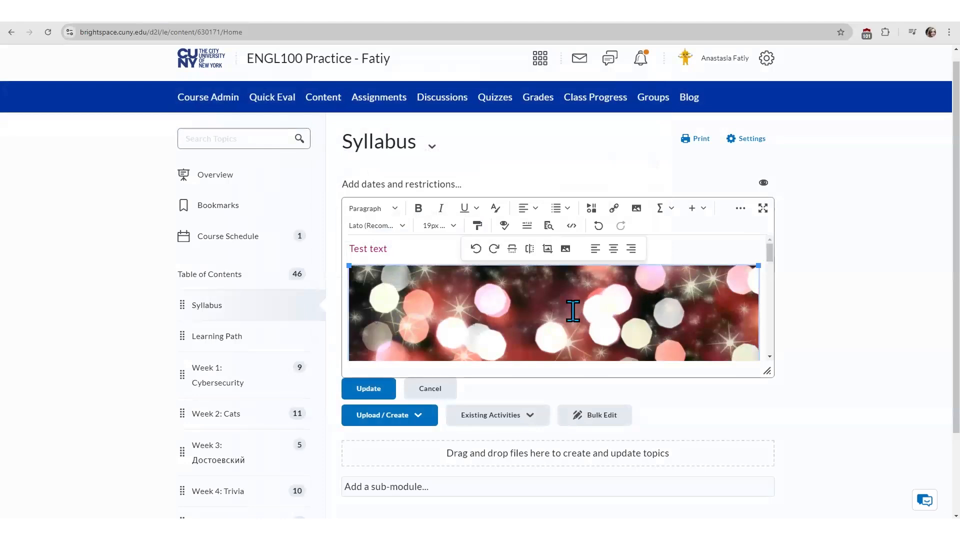
scroll(770, 273, down, 3)
scroll(770, 273, down, 3)
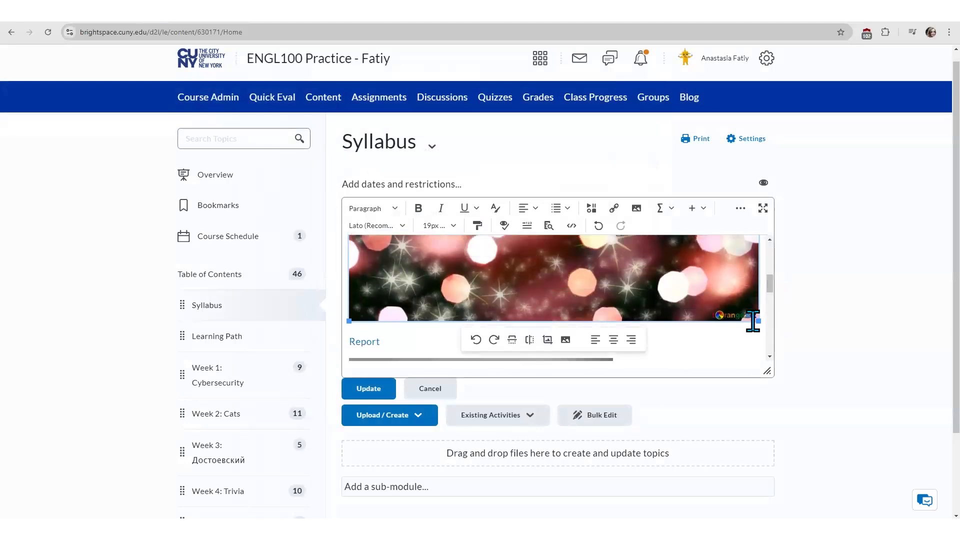
drag(758, 321, 636, 250)
scroll(671, 294, up, 2)
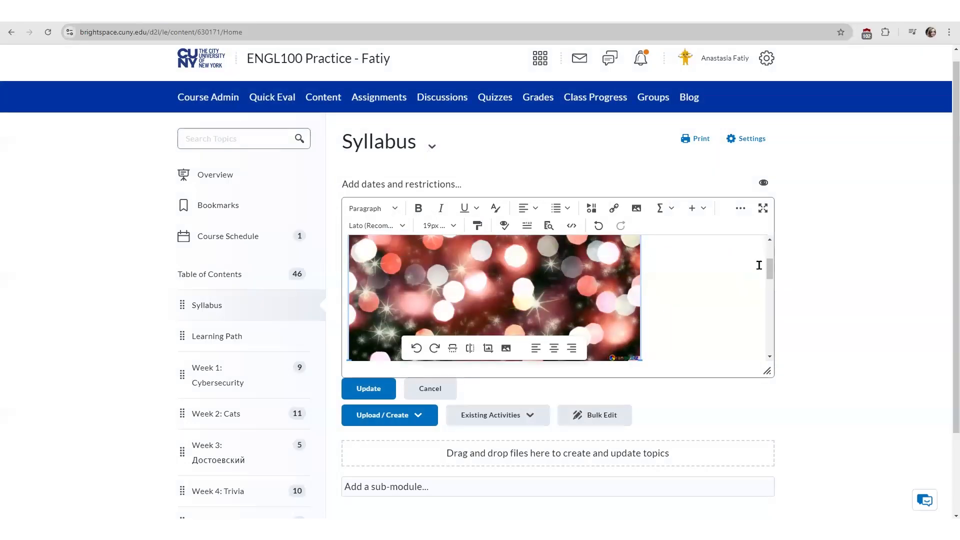
click(720, 291)
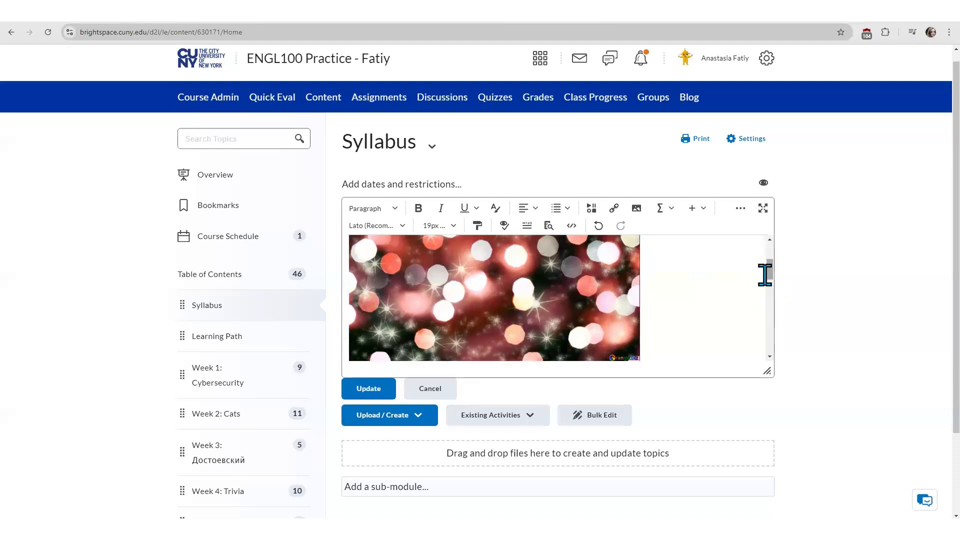
click(370, 389)
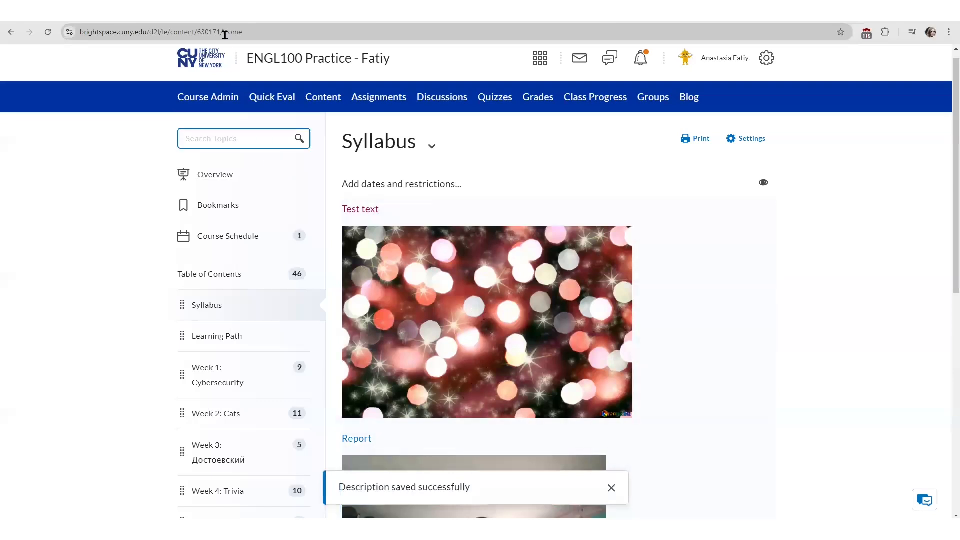
Check the Syllabus tile on the course homepage, and review the saved Syllabus description down to its end
click(217, 13)
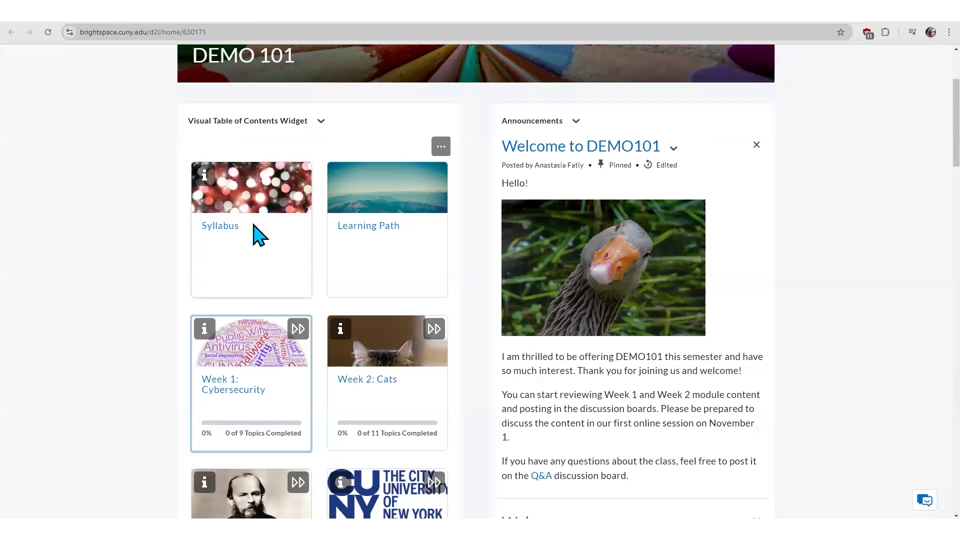
click(91, 23)
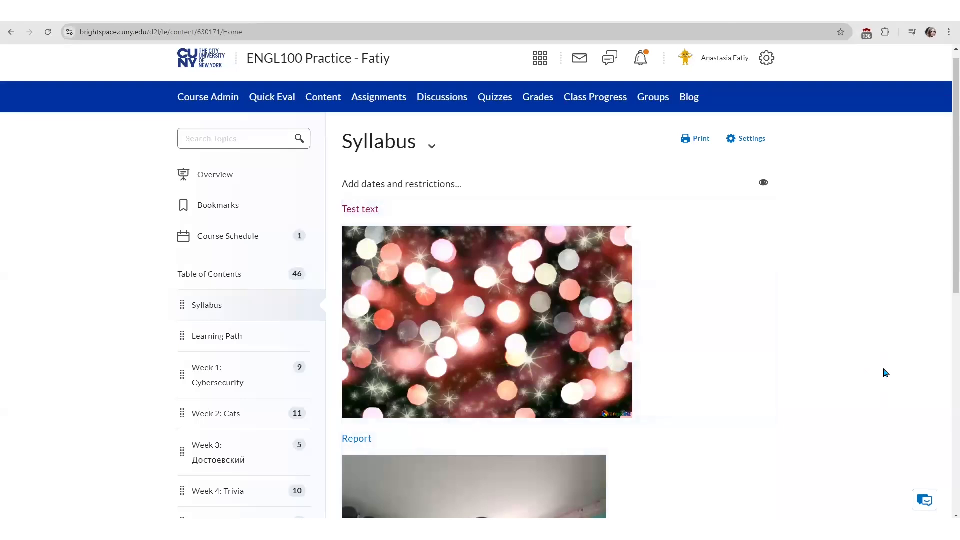
scroll(946, 220, down, 1)
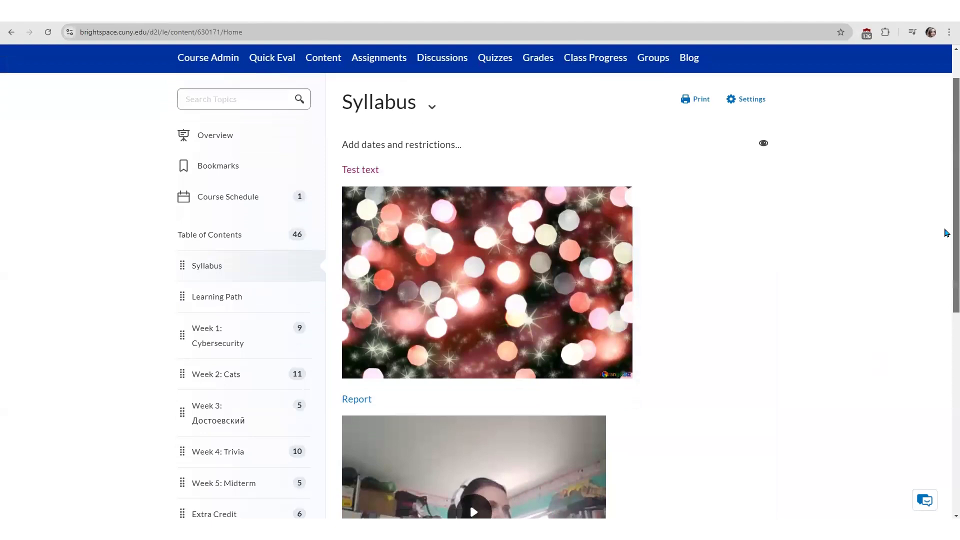
scroll(946, 233, down, 2)
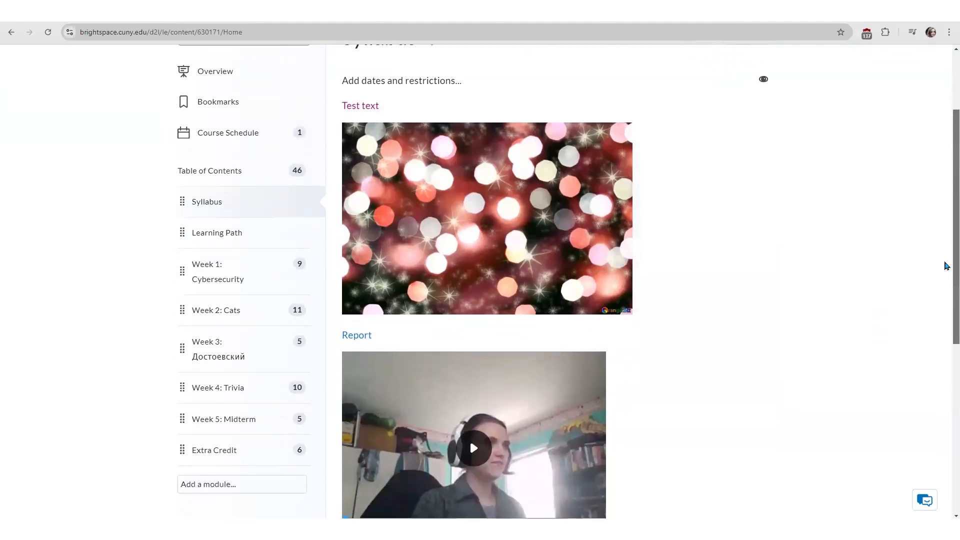
scroll(947, 280, down, 2)
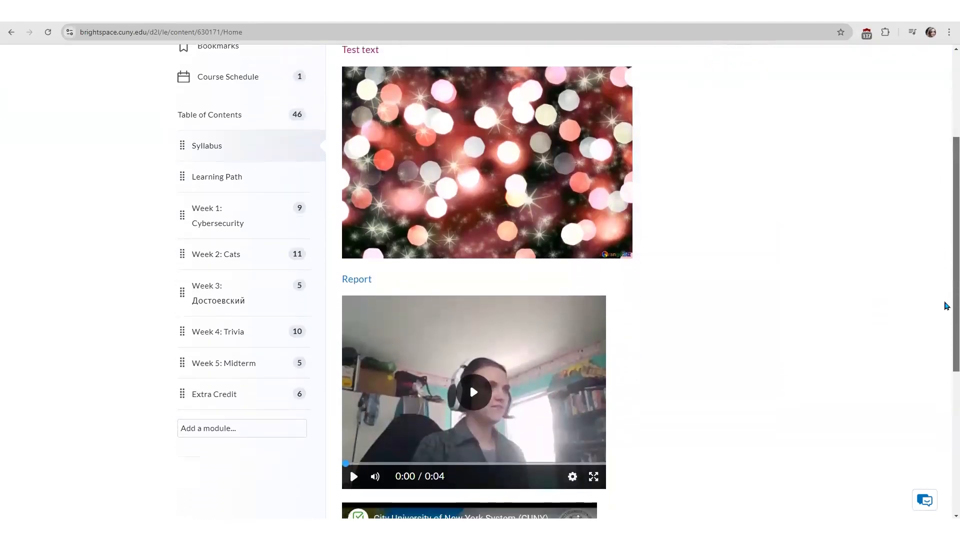
scroll(947, 341, down, 5)
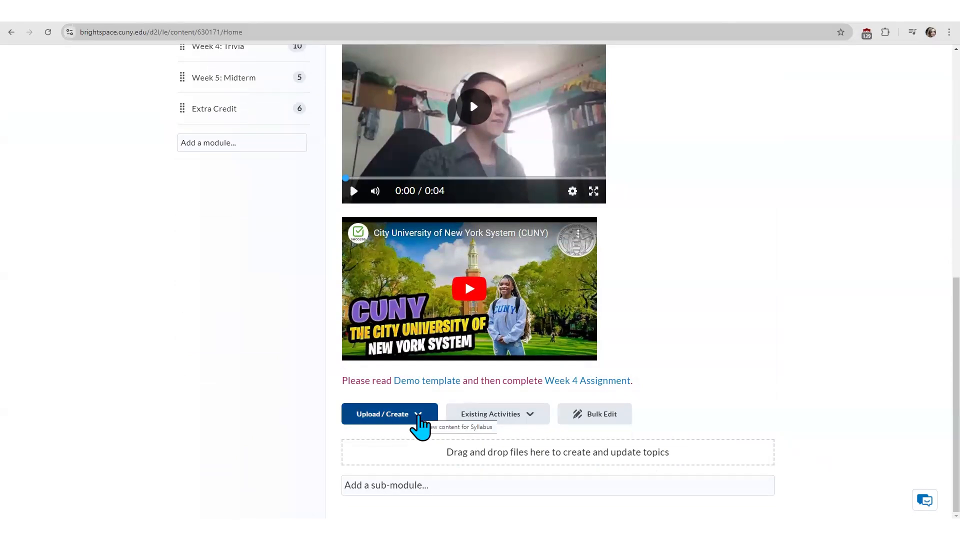
Look over the options for creating new content and for adding existing activities to the Syllabus module
click(418, 424)
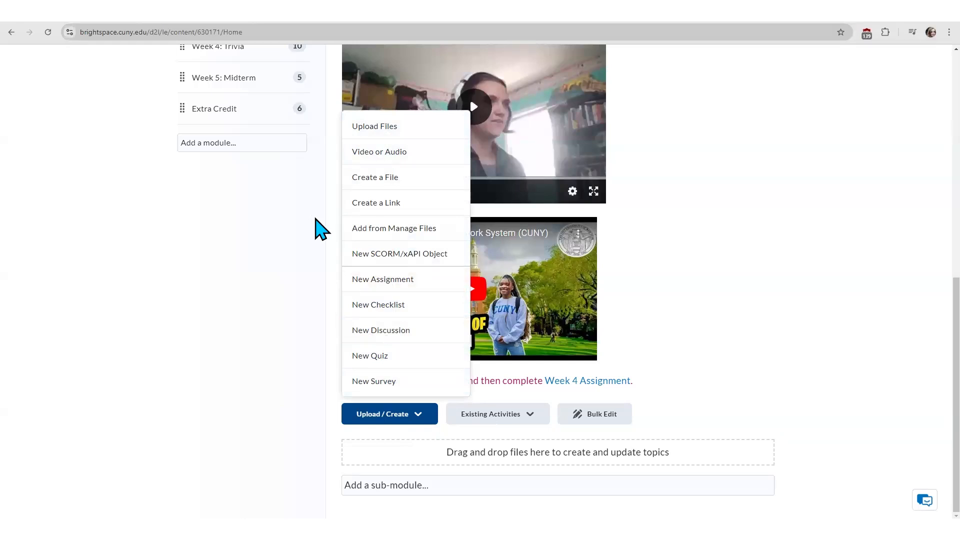
click(531, 425)
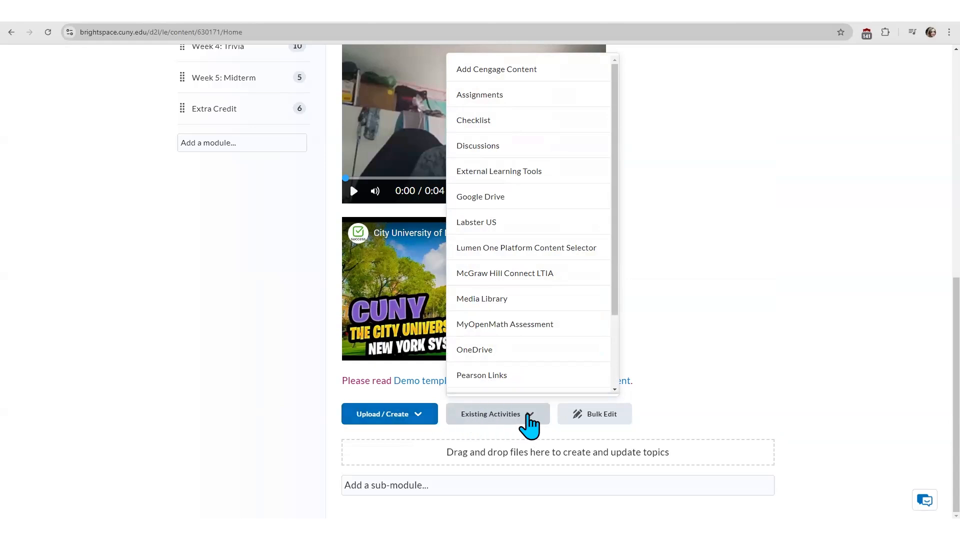
click(299, 430)
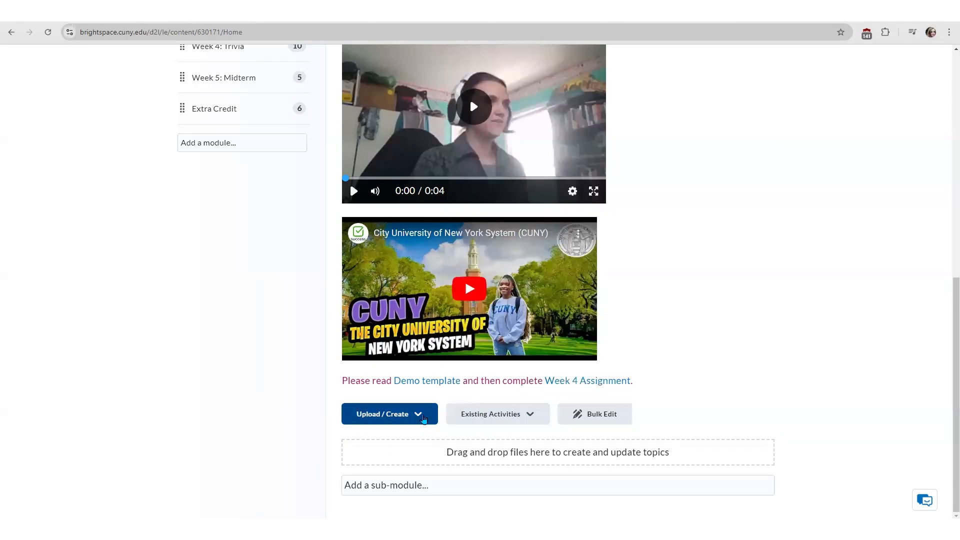
Upload Asparagus Report.docx from the computer to the Syllabus module, creating a new file instead of overwriting the existing one
click(423, 419)
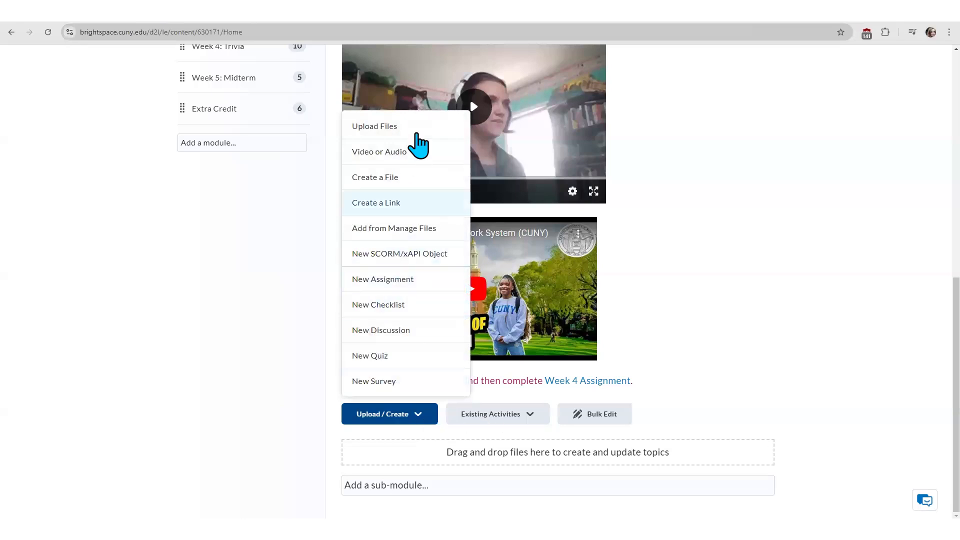
click(407, 128)
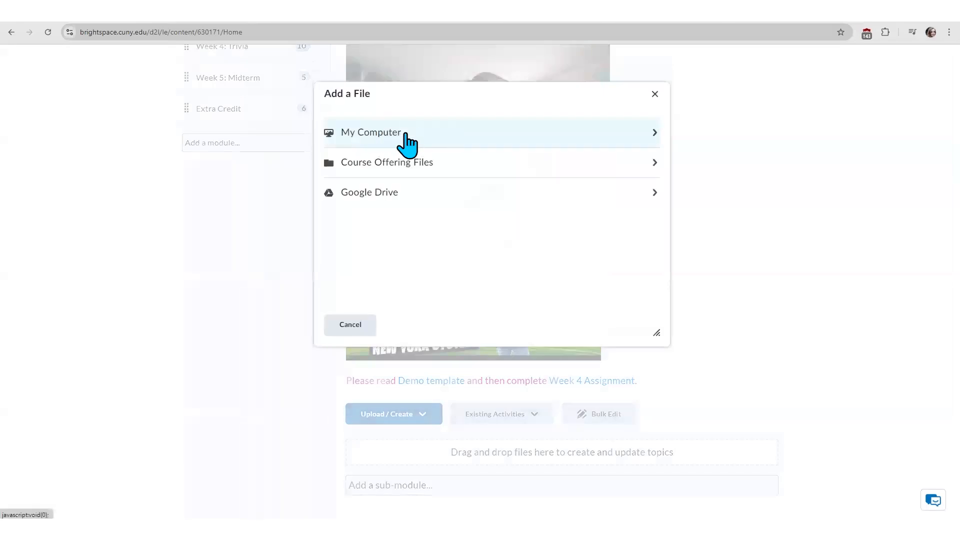
click(406, 134)
click(383, 149)
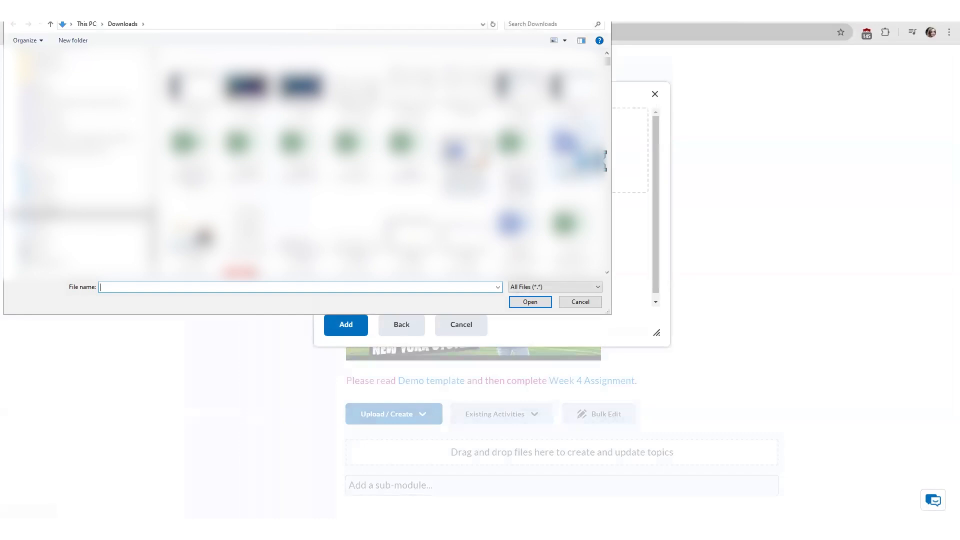
double_click(575, 160)
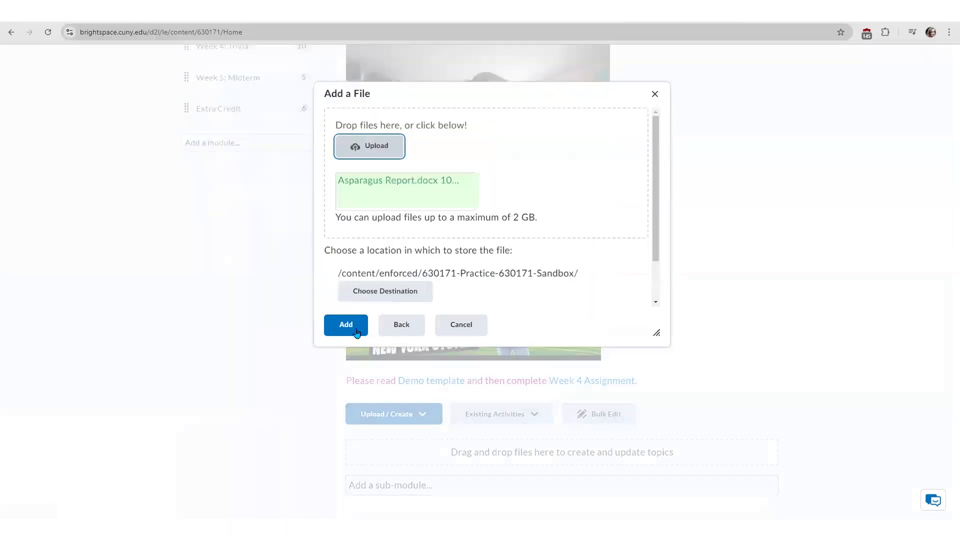
click(354, 329)
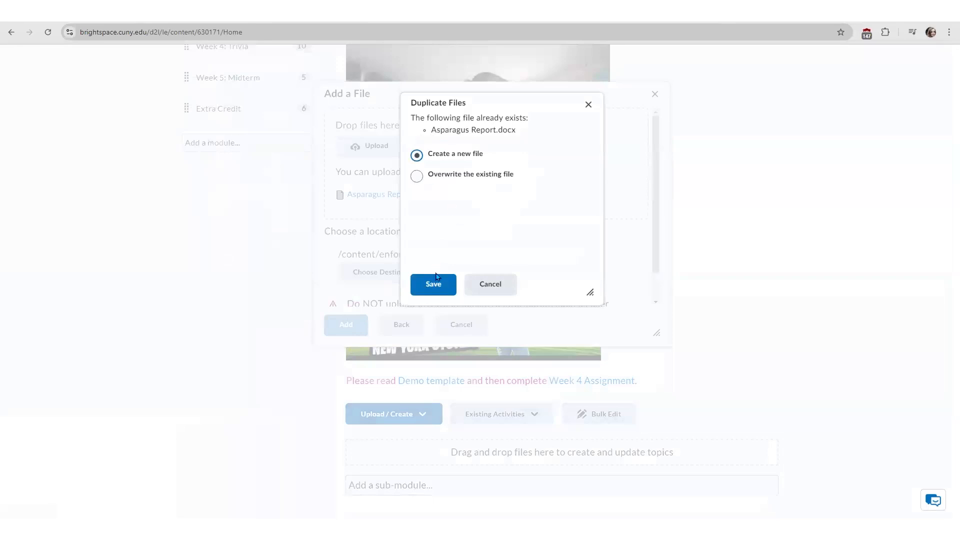
click(434, 289)
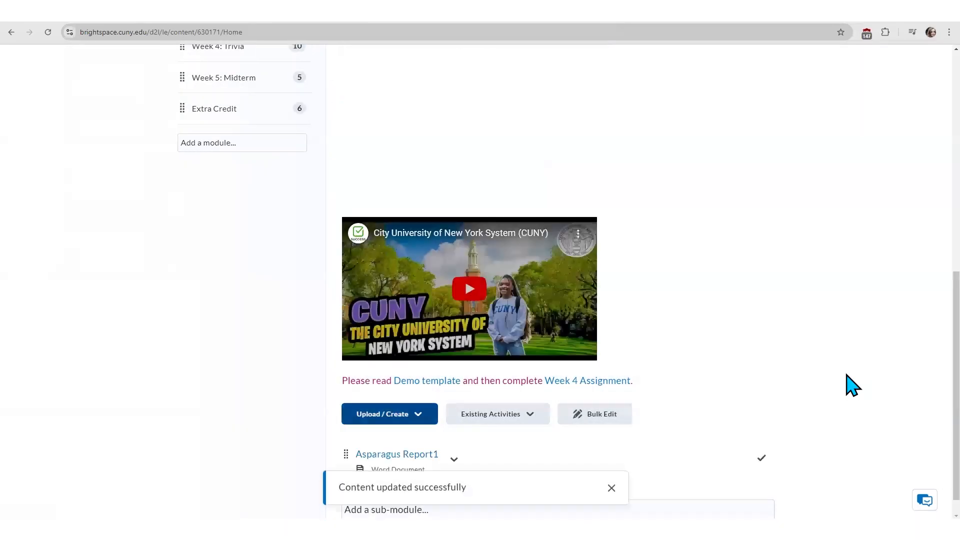
click(610, 488)
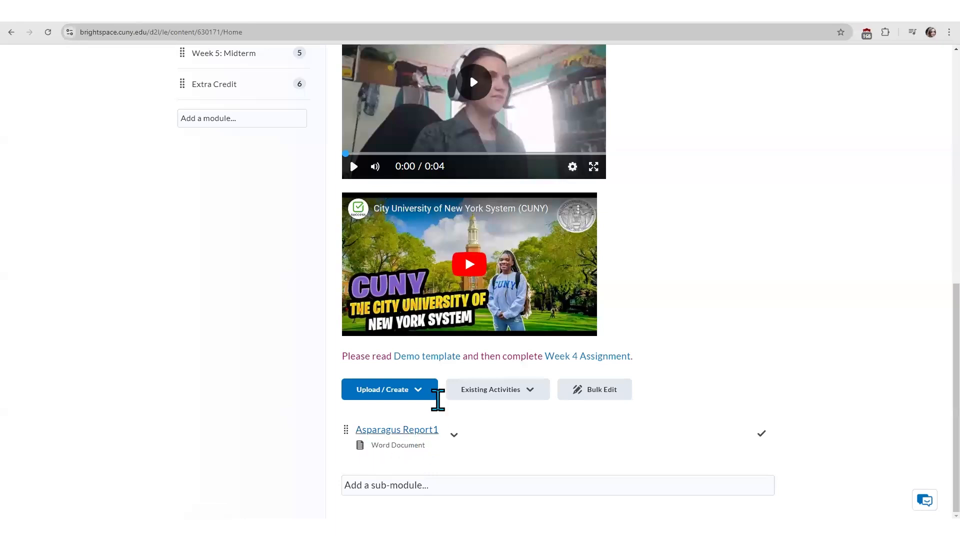
Start a new file in the Syllabus module and apply the 02_module_intro document template
click(418, 391)
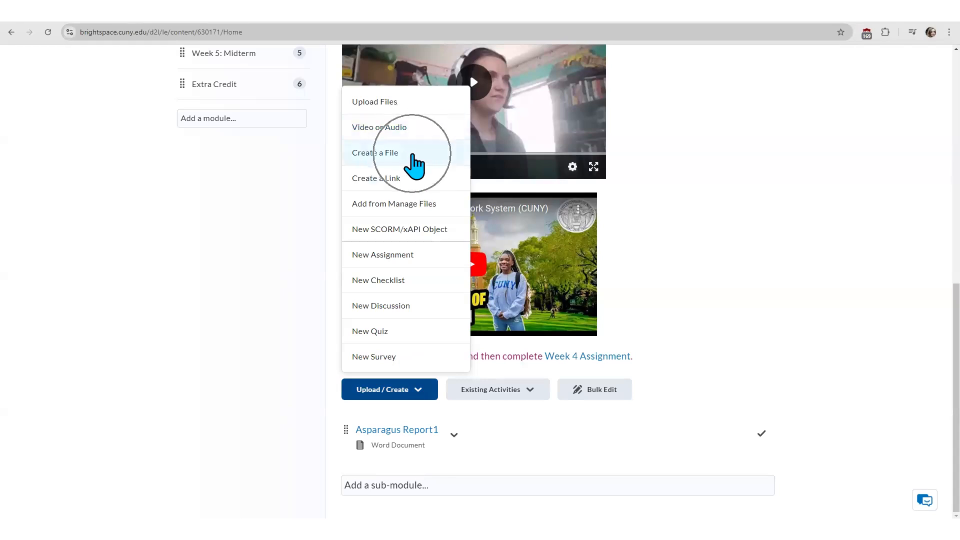
click(413, 156)
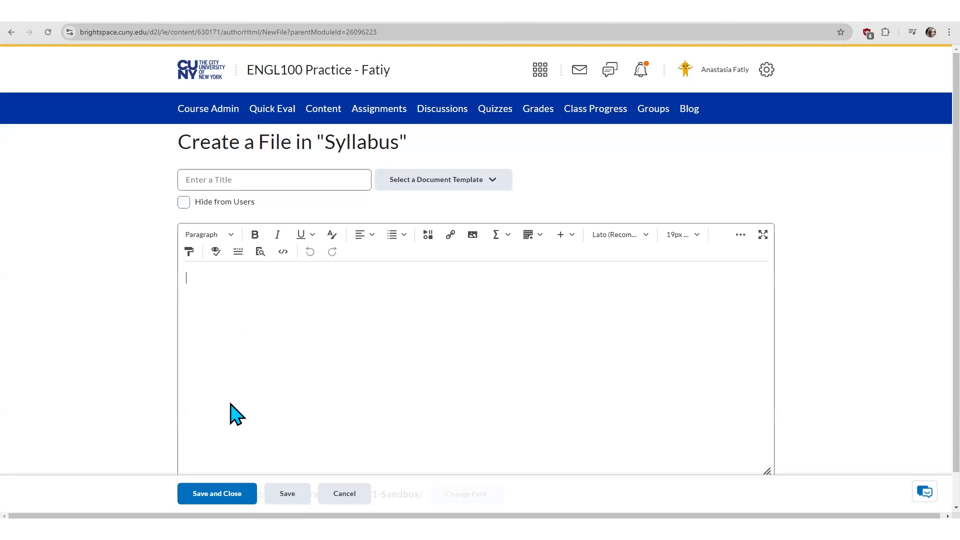
click(500, 187)
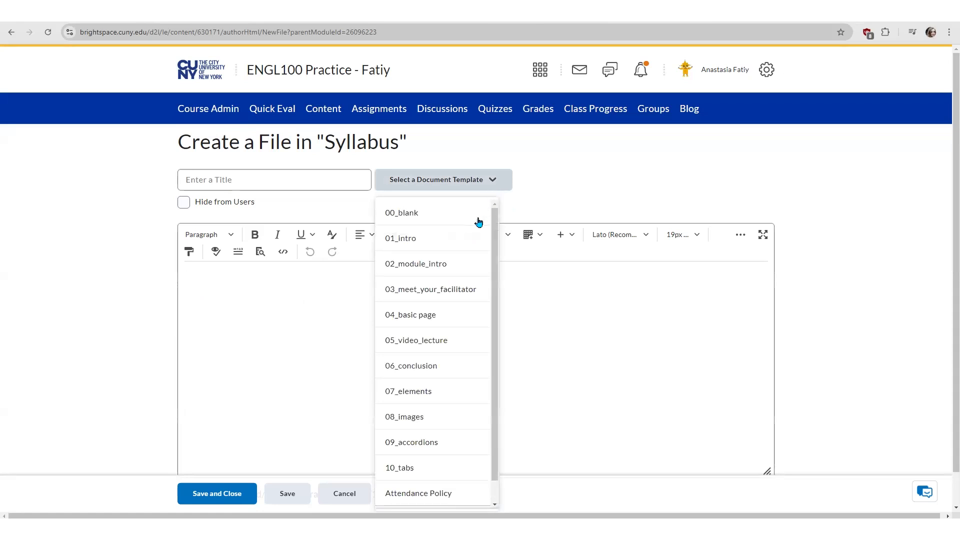
click(460, 266)
click(433, 205)
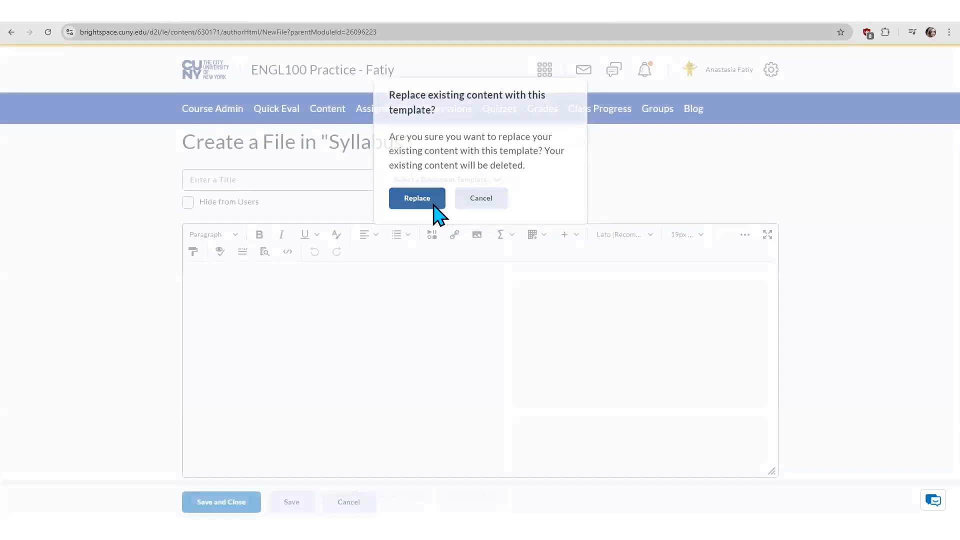
drag(773, 295, 778, 408)
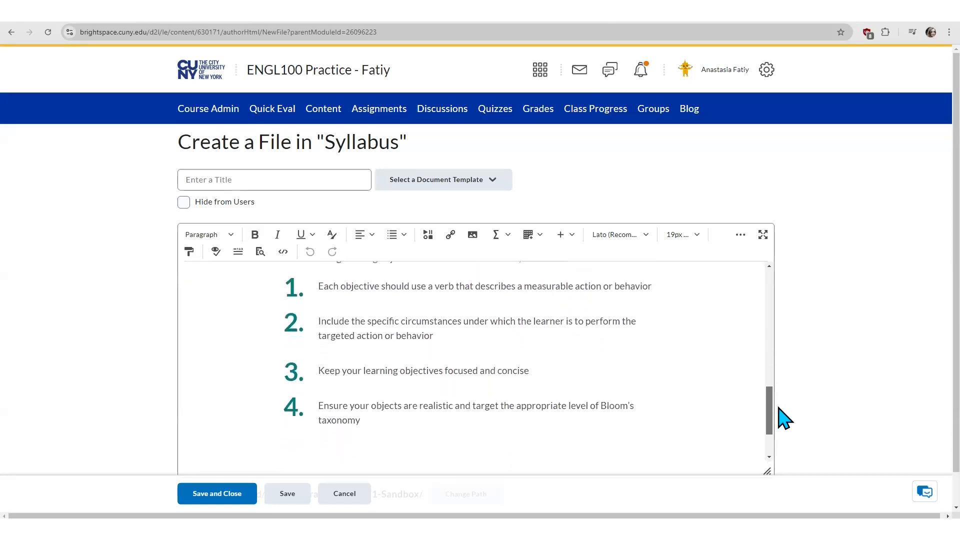
Replace the new file's content with the 03_meet_your_facilitator document template
click(484, 185)
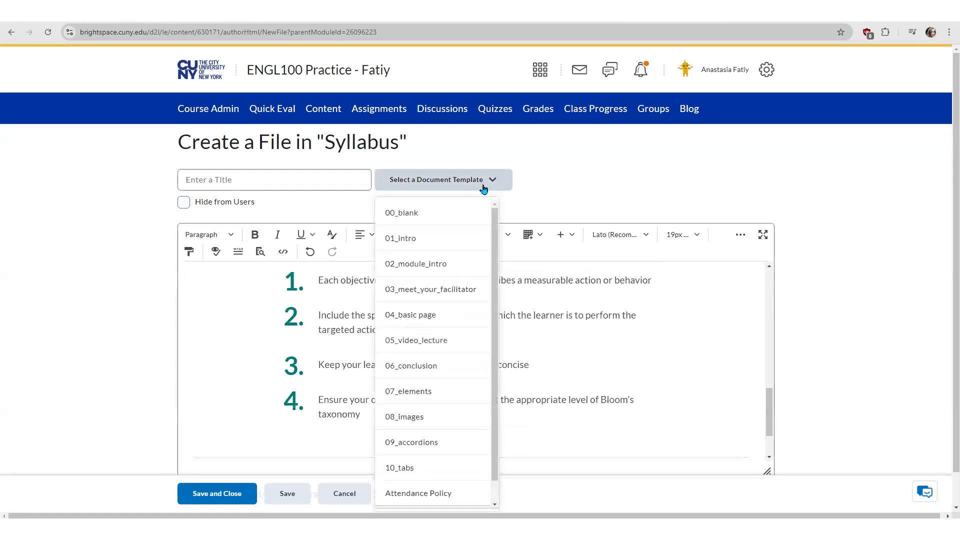
click(440, 290)
click(434, 197)
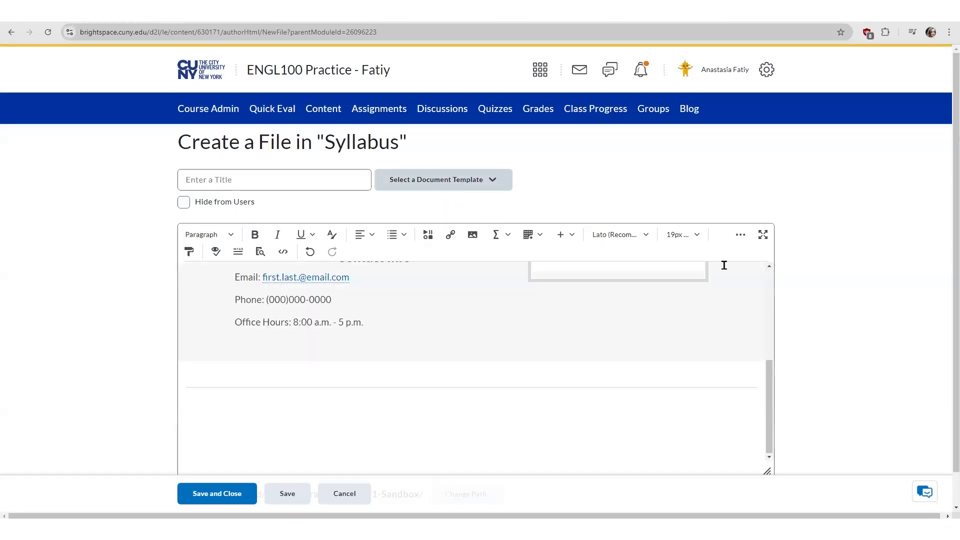
Replace the new file's content with the 05_video_lecture document template and look through the resulting page
drag(770, 385, 775, 300)
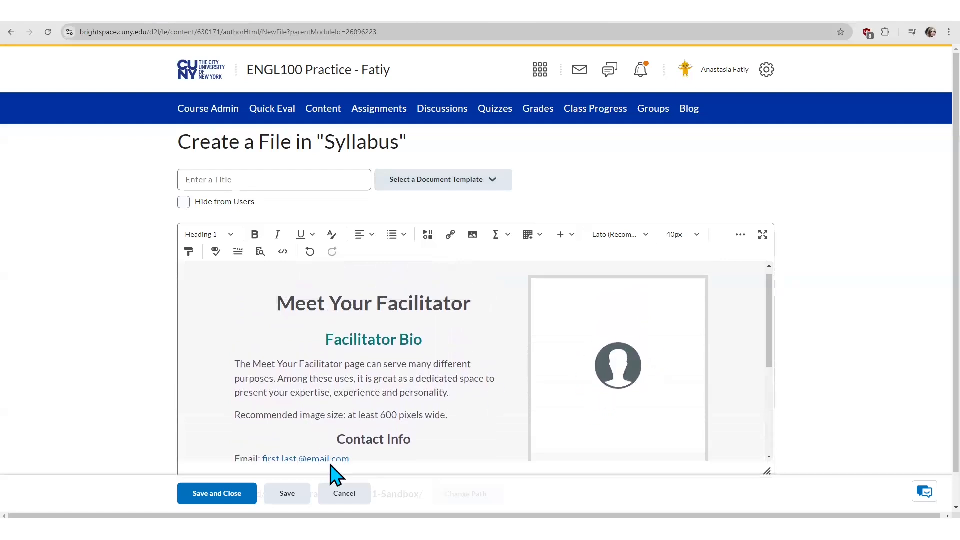
click(493, 183)
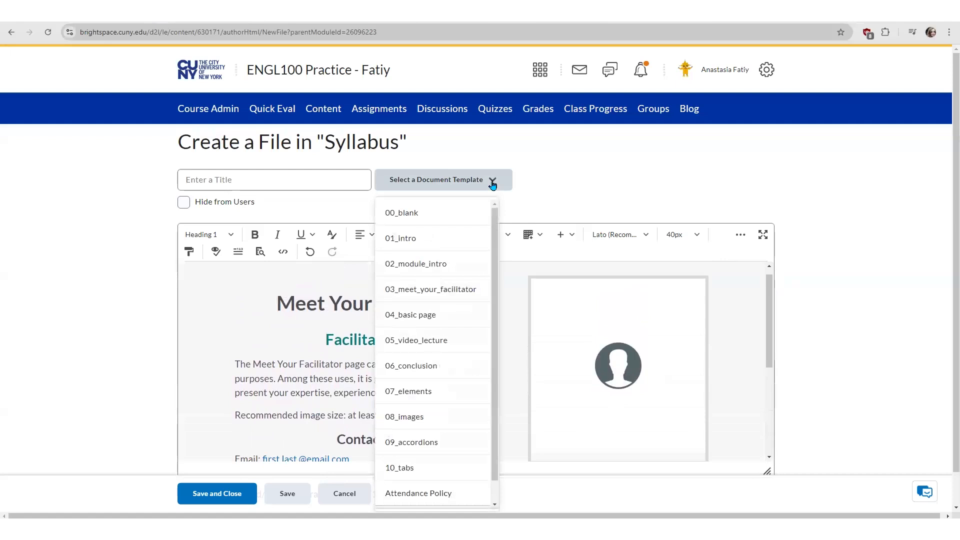
click(446, 345)
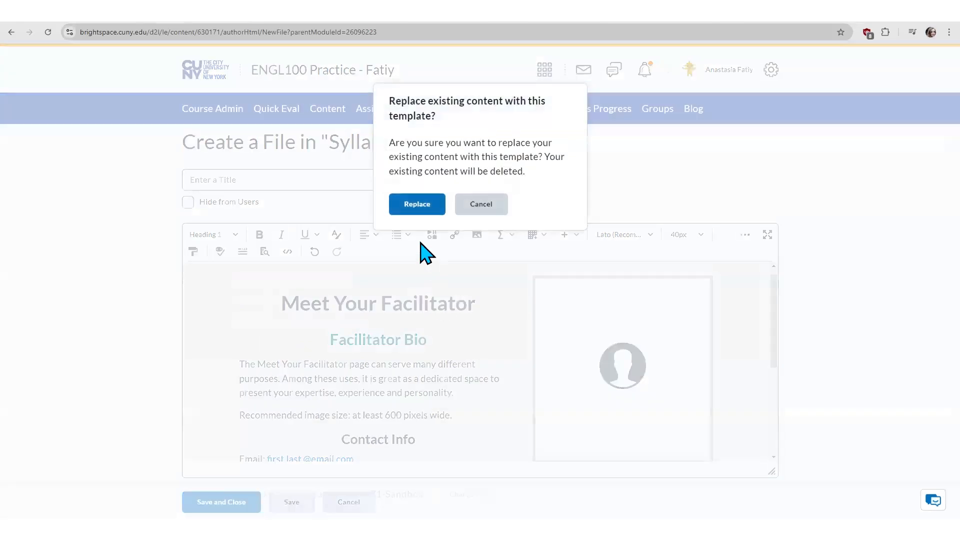
click(417, 205)
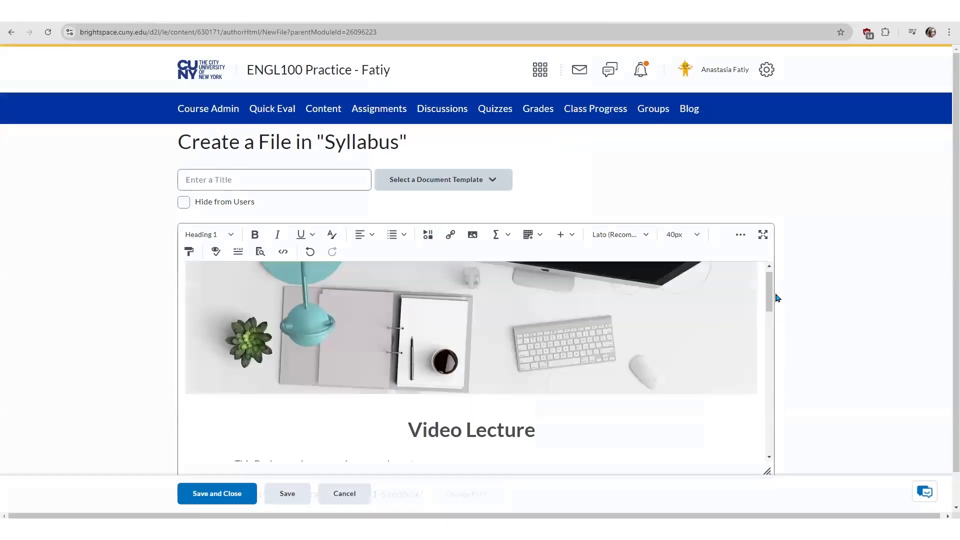
drag(770, 300, 774, 407)
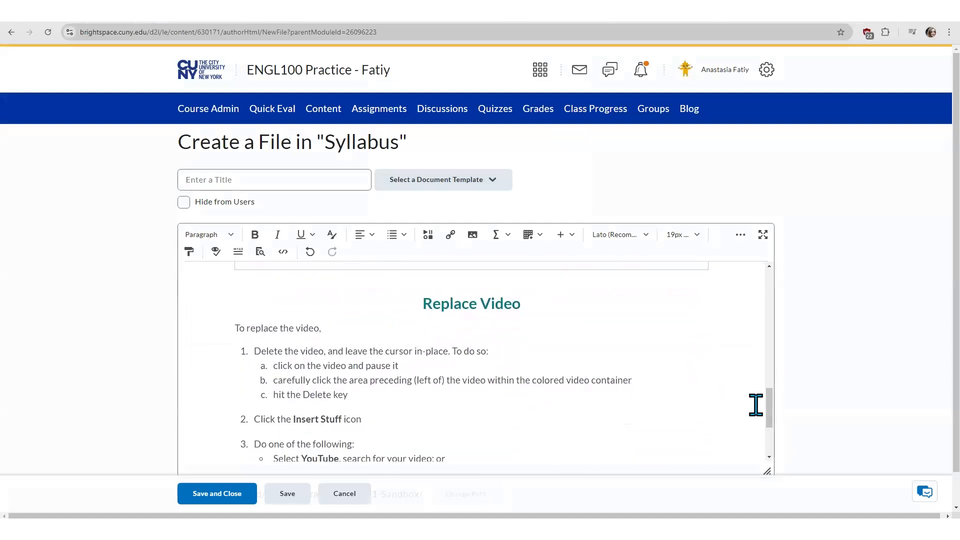
Title the new file Video Lecture, save and close it, and check the published page
click(316, 180)
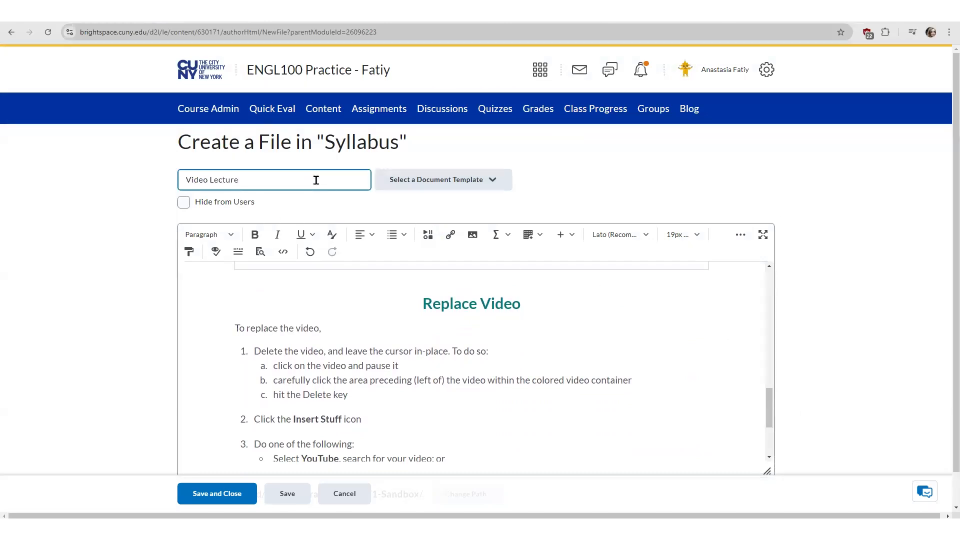
click(233, 500)
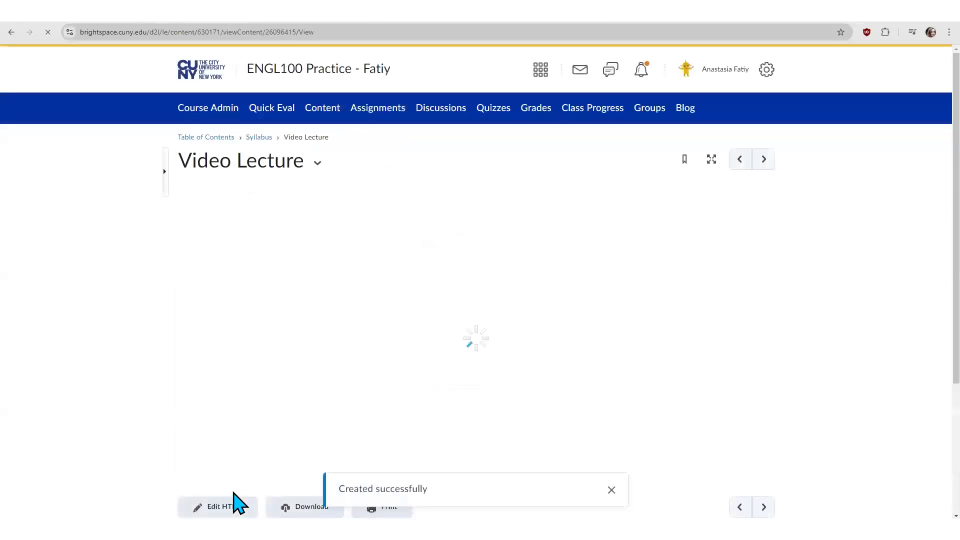
scroll(922, 165, down, 4)
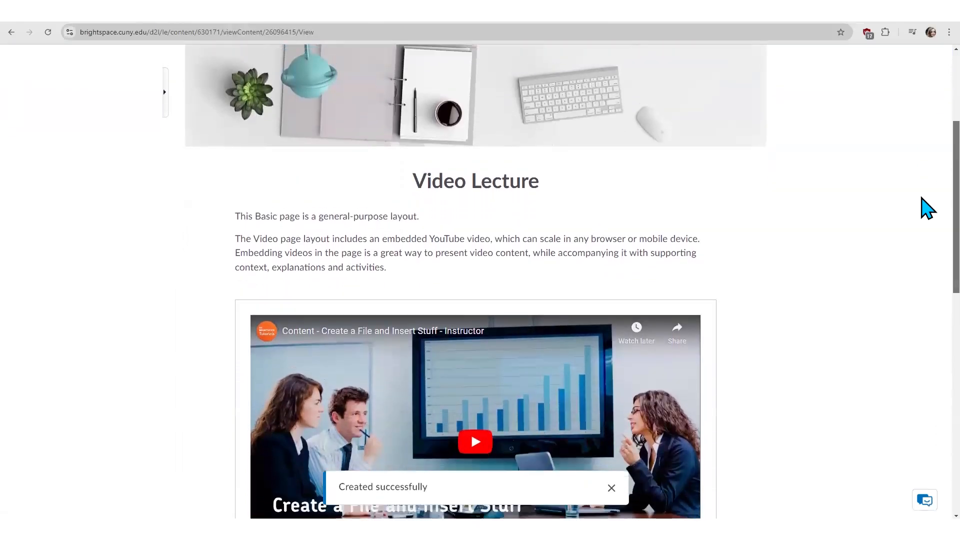
scroll(925, 208, up, 4)
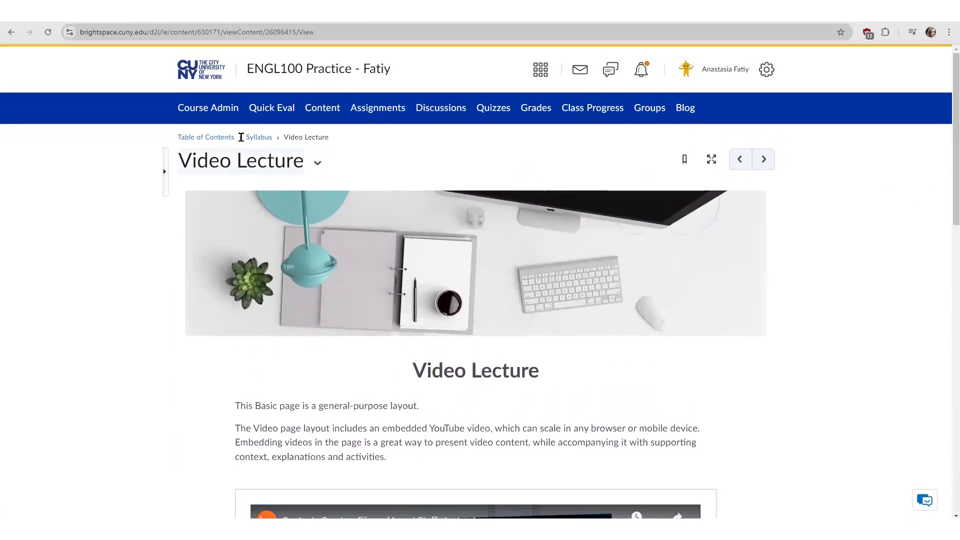
Return to the course's table of contents and open the Syllabus module down to its list of topics
click(230, 139)
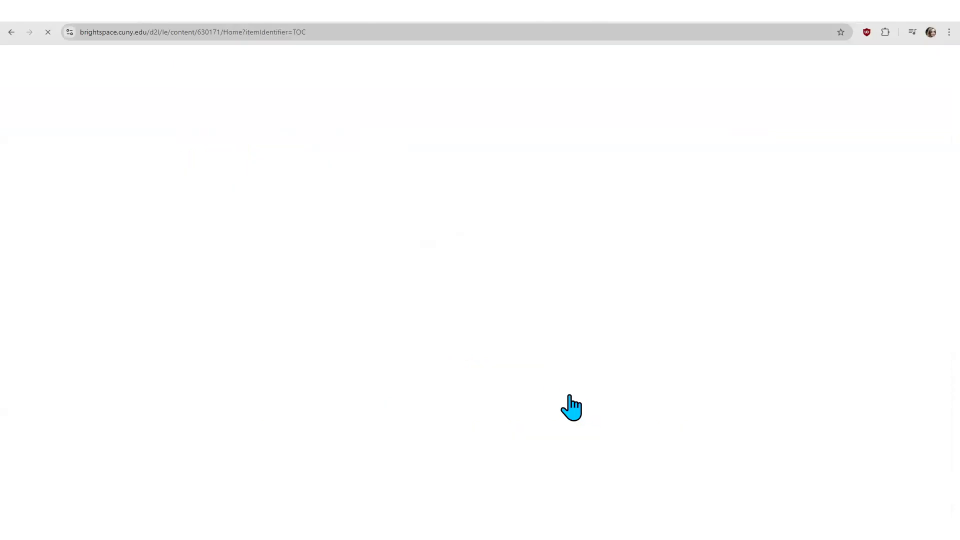
click(216, 320)
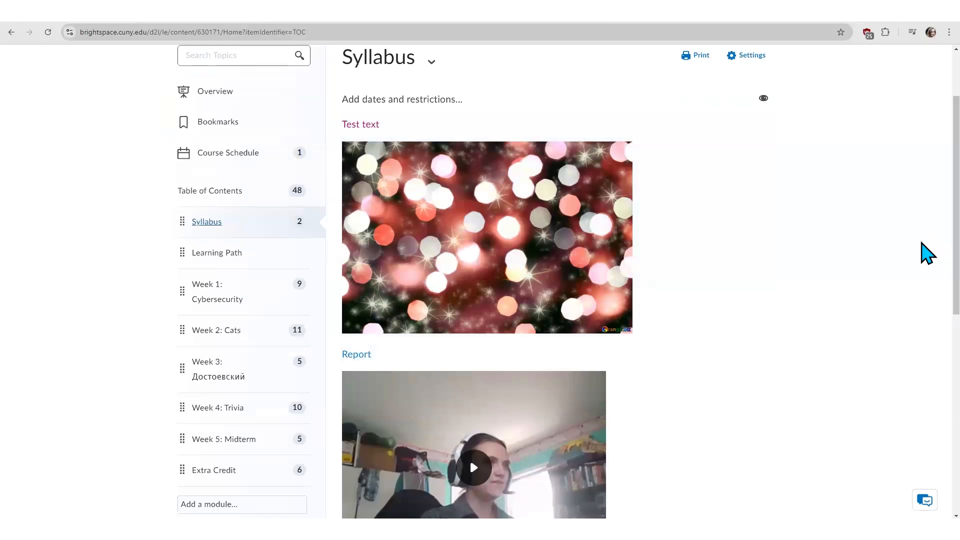
scroll(928, 332, down, 8)
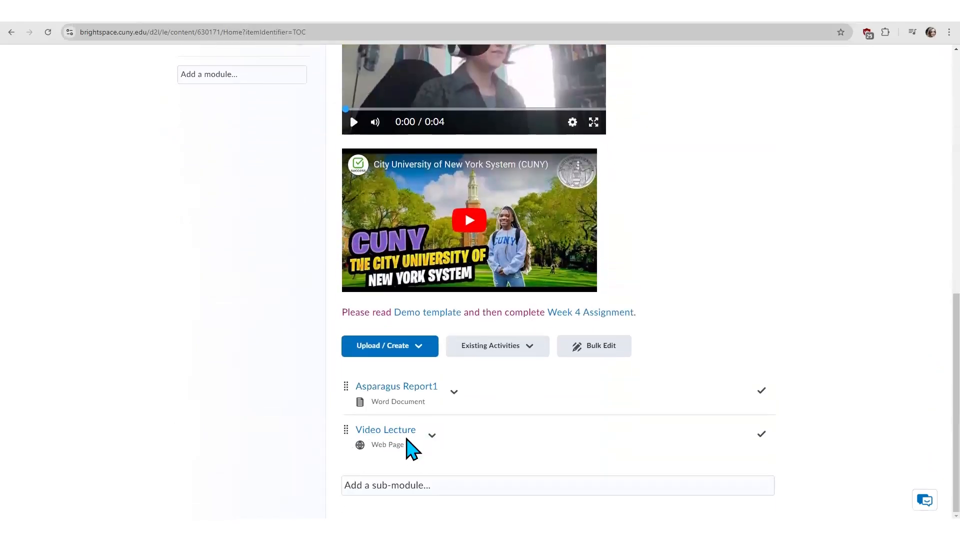
Add ABCs.pptx to the Syllabus module from the Course PPTs folder in the course's managed files
click(422, 351)
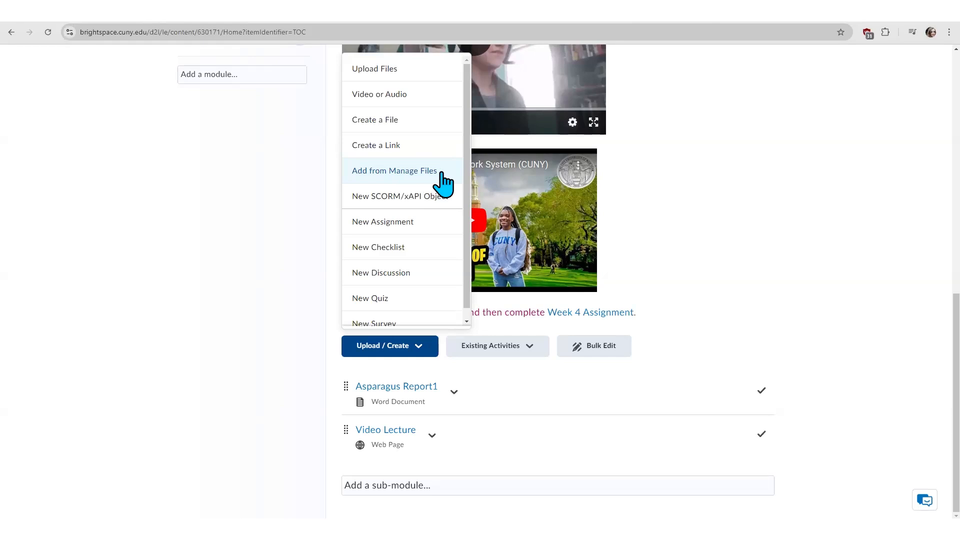
click(442, 173)
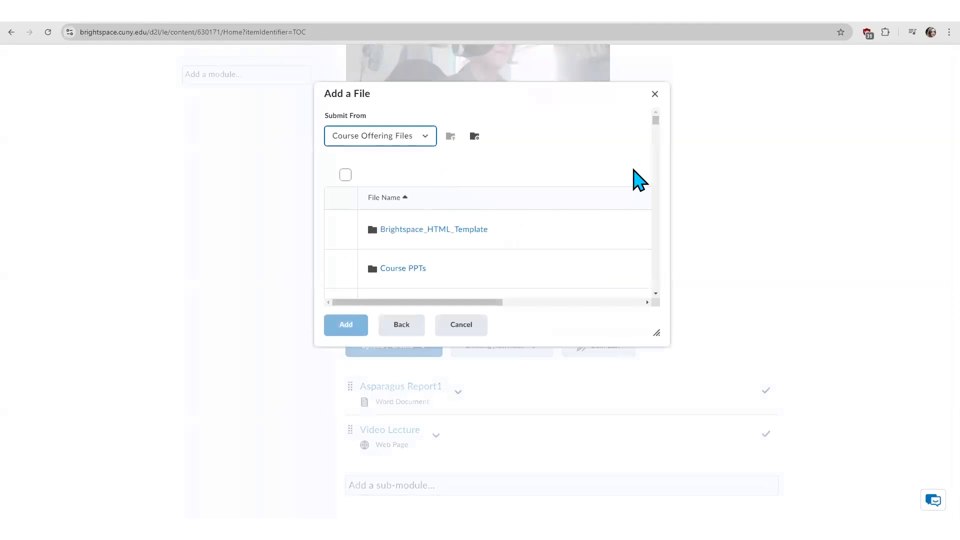
scroll(655, 125, down, 1)
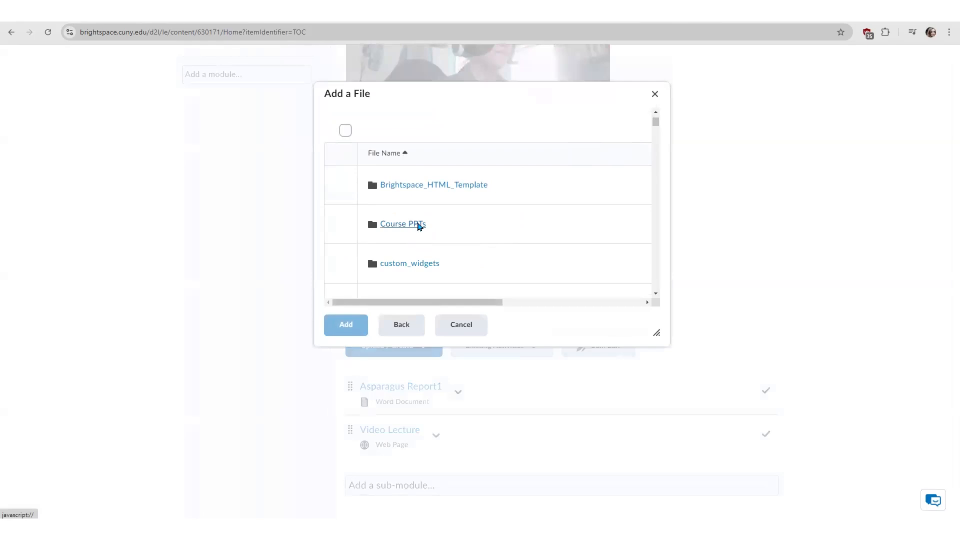
click(419, 227)
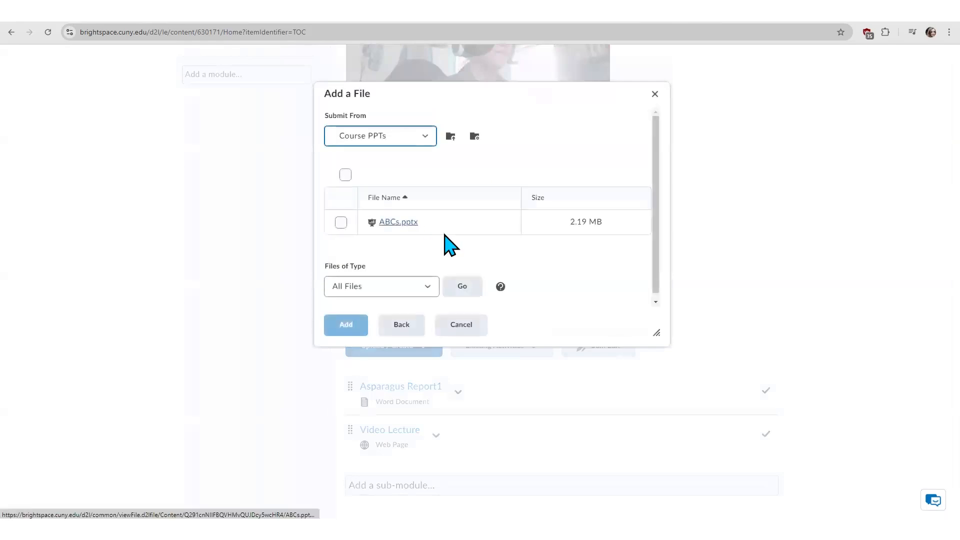
click(341, 222)
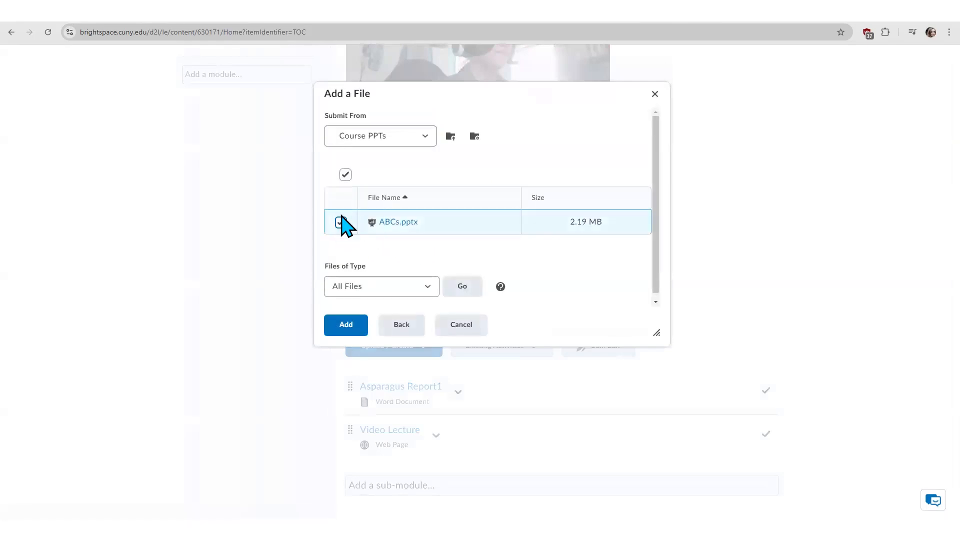
click(347, 328)
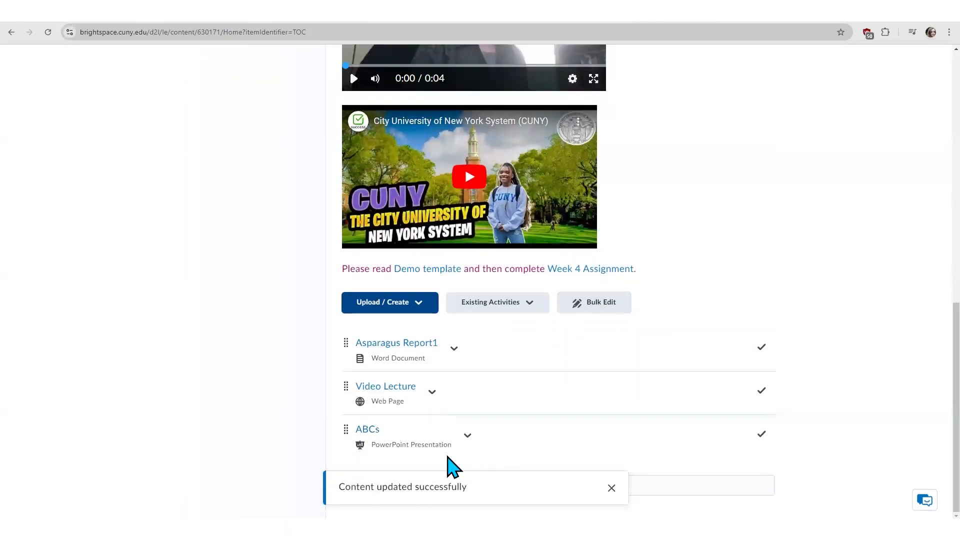
click(425, 307)
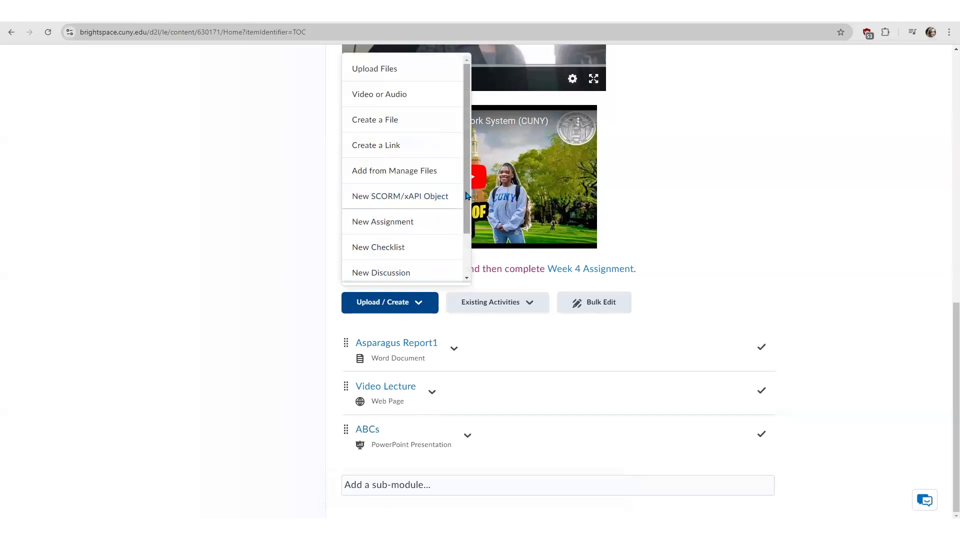
scroll(466, 196, down, 2)
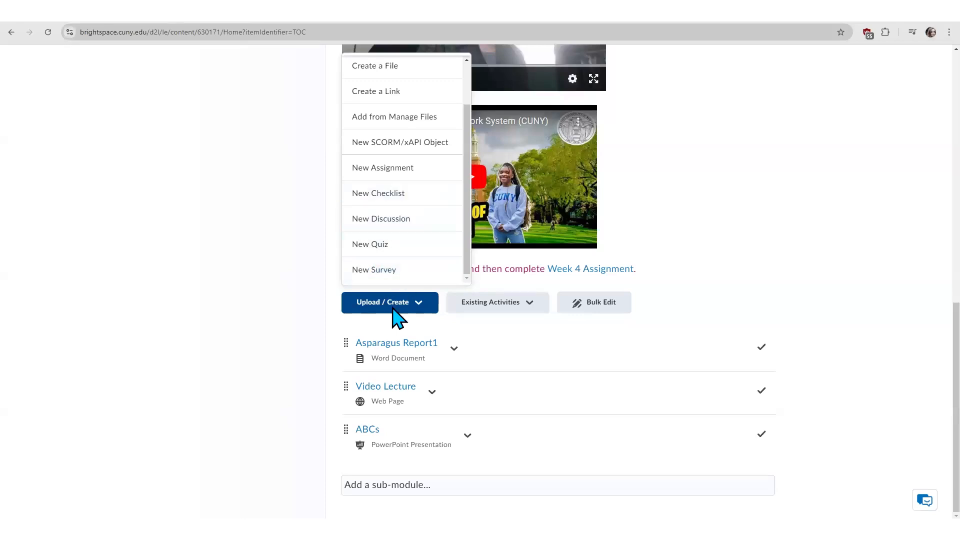
click(310, 331)
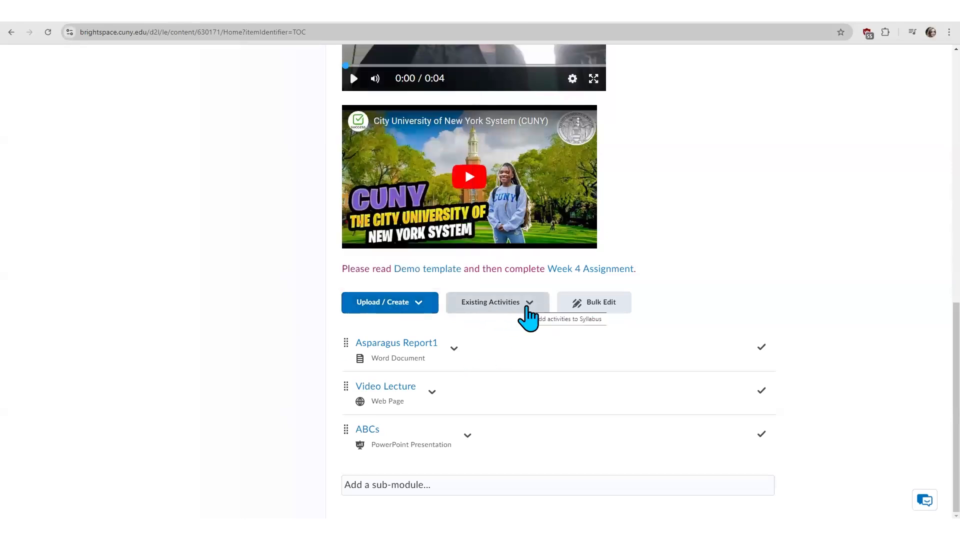
Add the existing assignment Extra credit - February 2025 to the Syllabus module
click(527, 309)
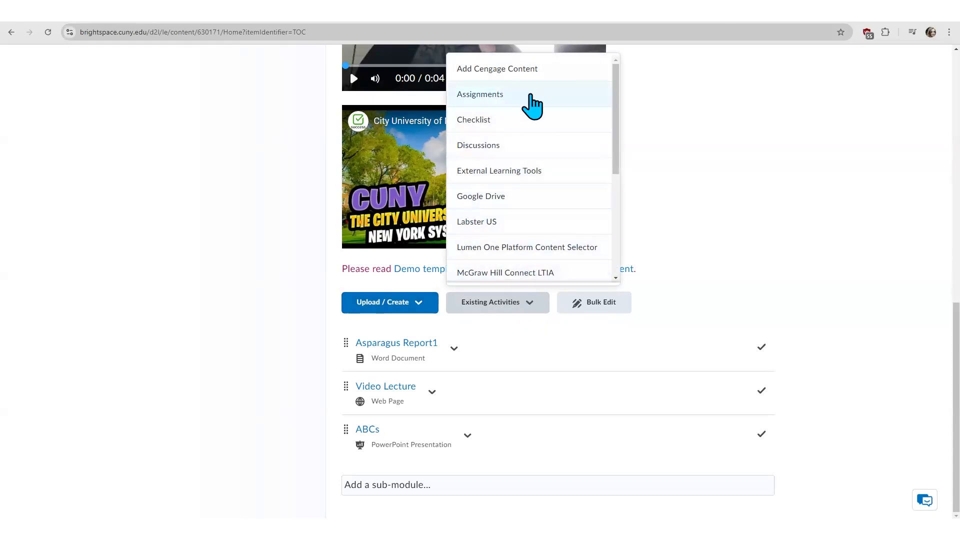
click(530, 104)
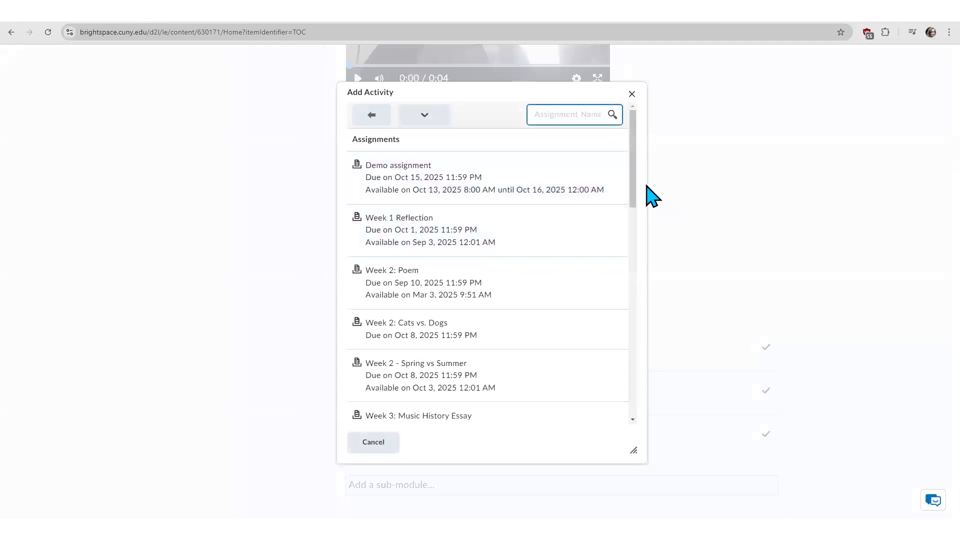
drag(636, 160, 639, 255)
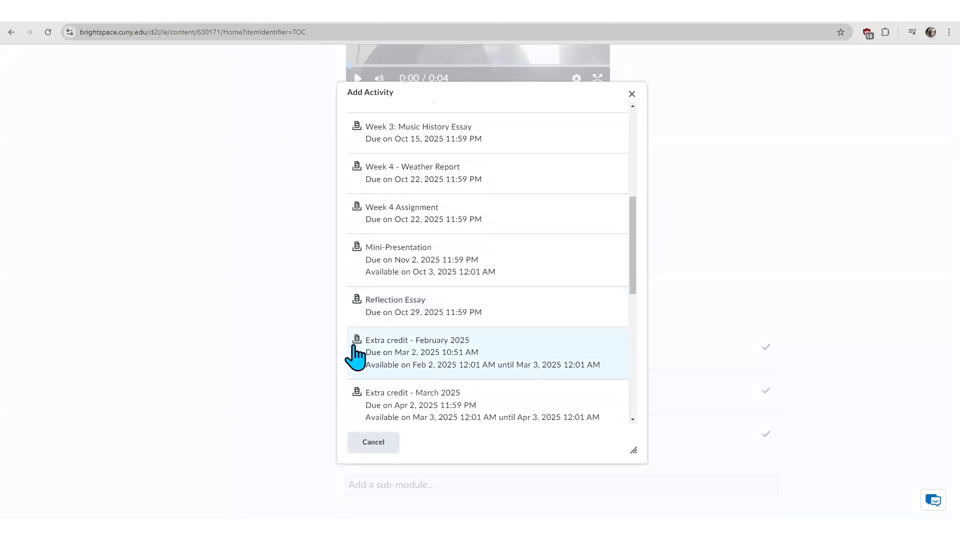
click(544, 361)
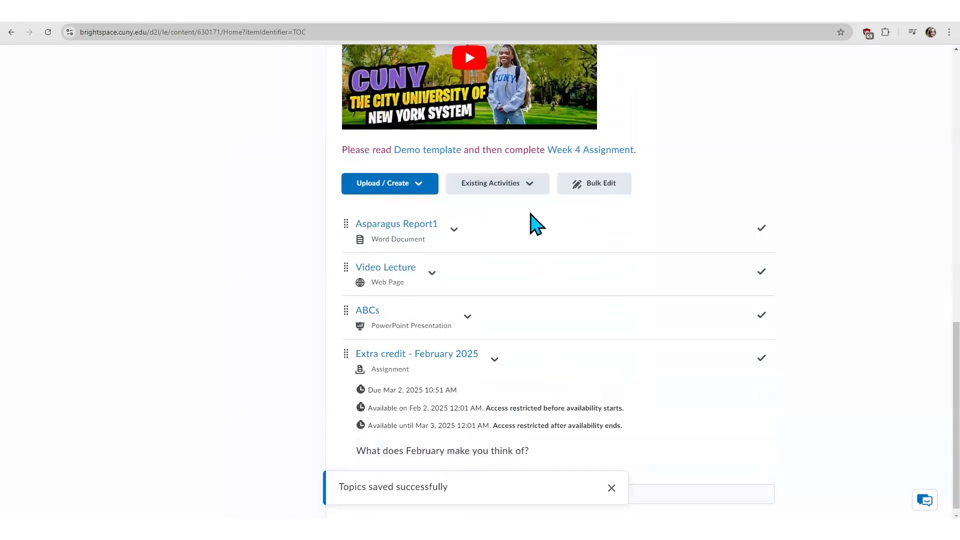
Add the existing General Knowledge Quiz to the Syllabus module and check the topic list
click(523, 190)
drag(617, 258, 615, 365)
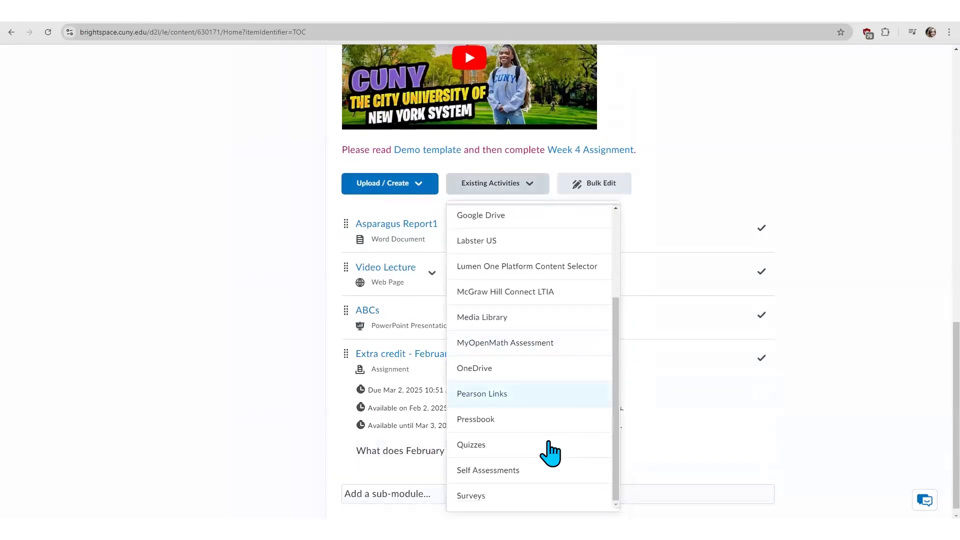
click(490, 447)
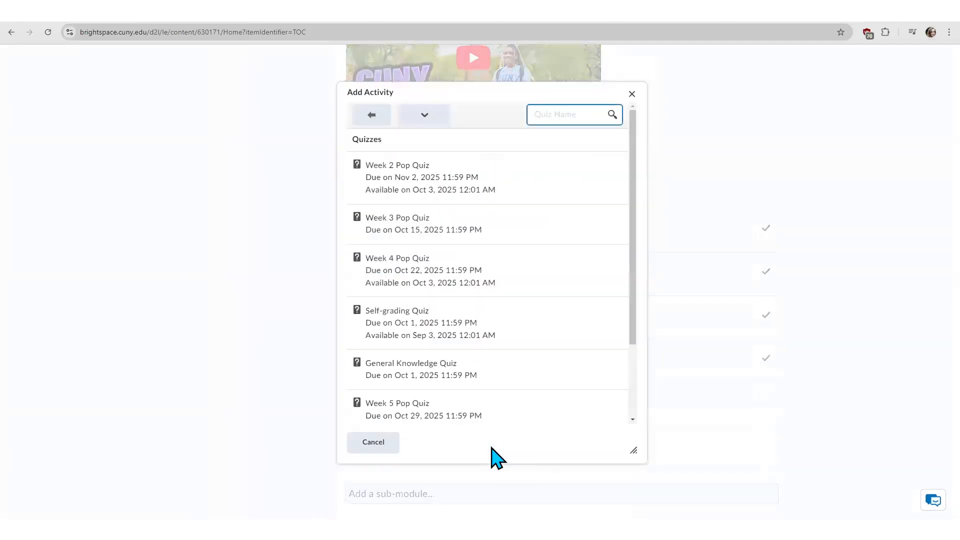
click(490, 378)
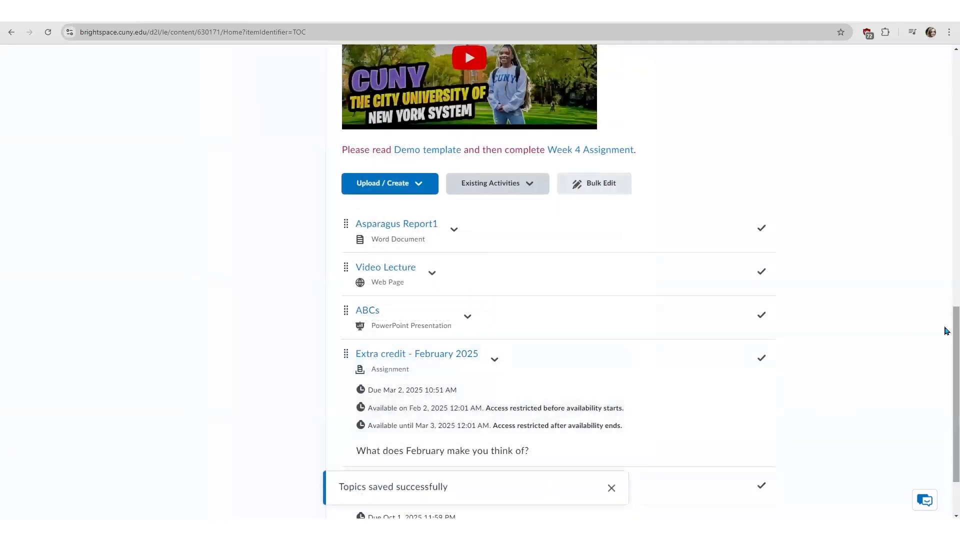
scroll(945, 369, down, 2)
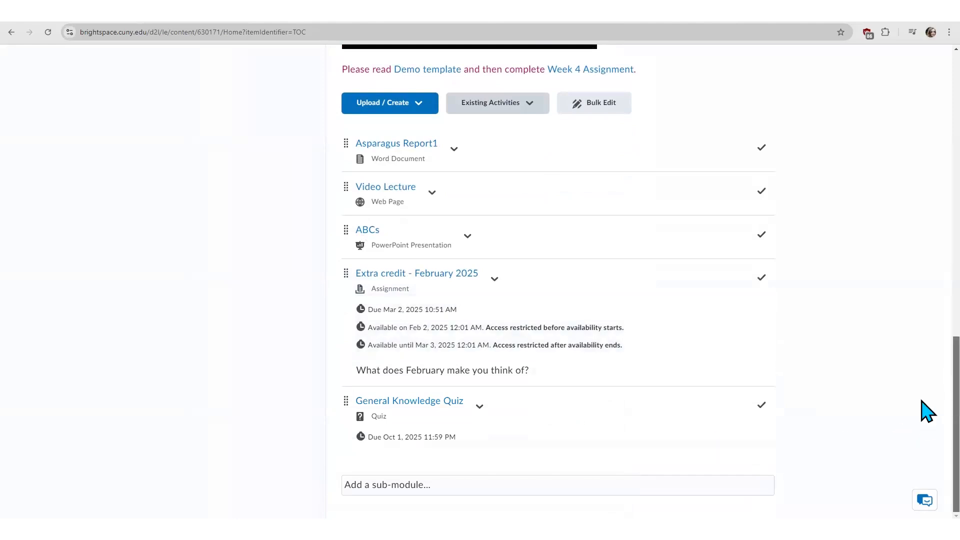
Move the Week 3: Достоевский module between Learning Path and Week 1: Cybersecurity in the table of contents
scroll(925, 395, up, 3)
scroll(927, 358, up, 10)
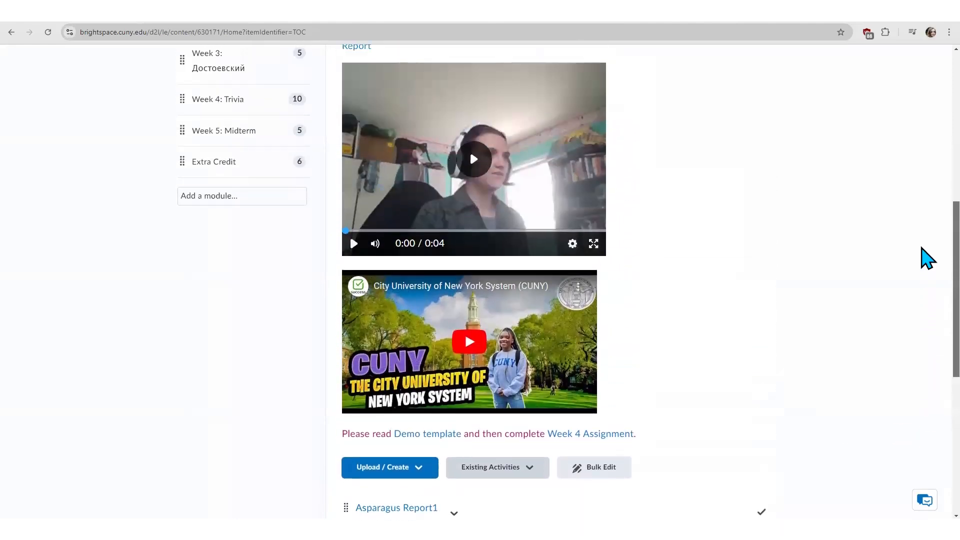
scroll(928, 189, up, 4)
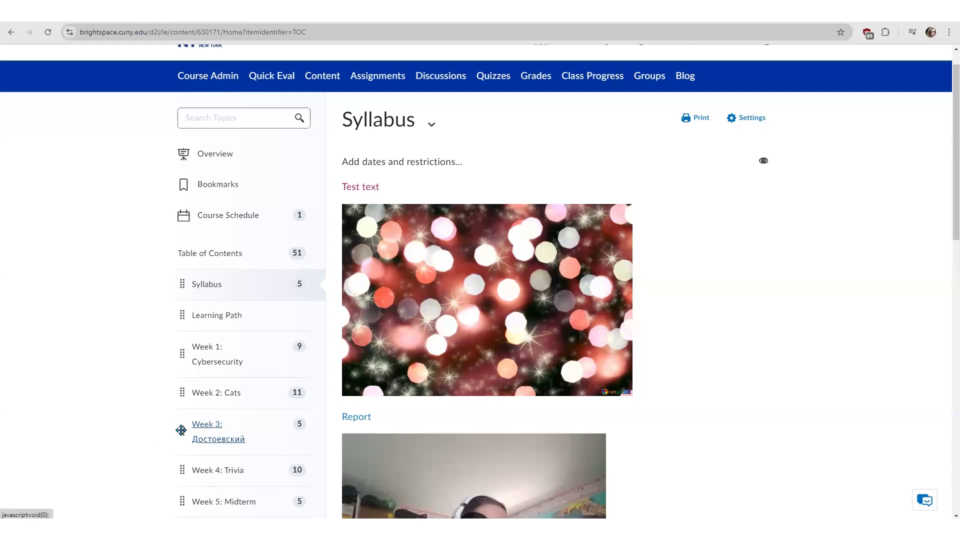
drag(181, 430, 180, 333)
scroll(170, 382, down, 10)
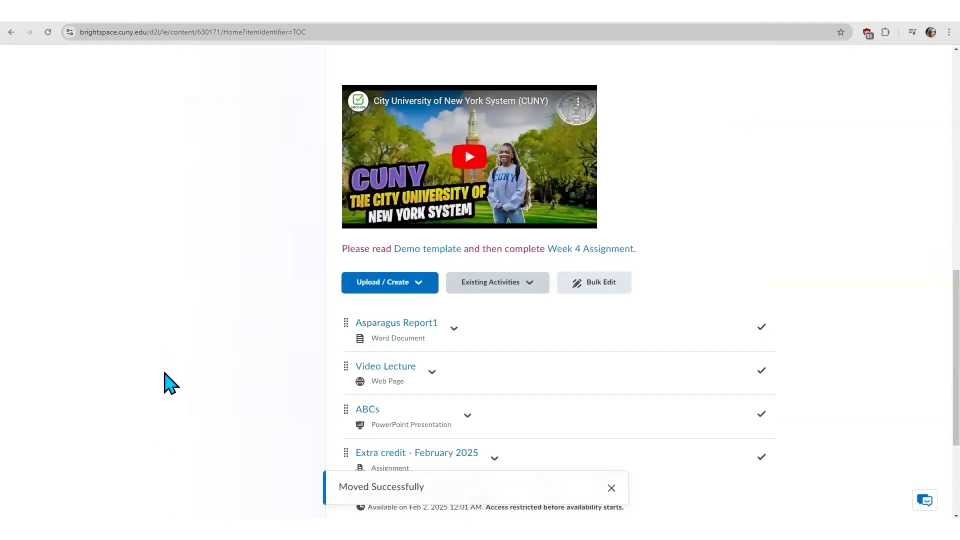
Move the Week 4: Trivia module directly below Syllabus in the table of contents and open it
scroll(171, 384, up, 8)
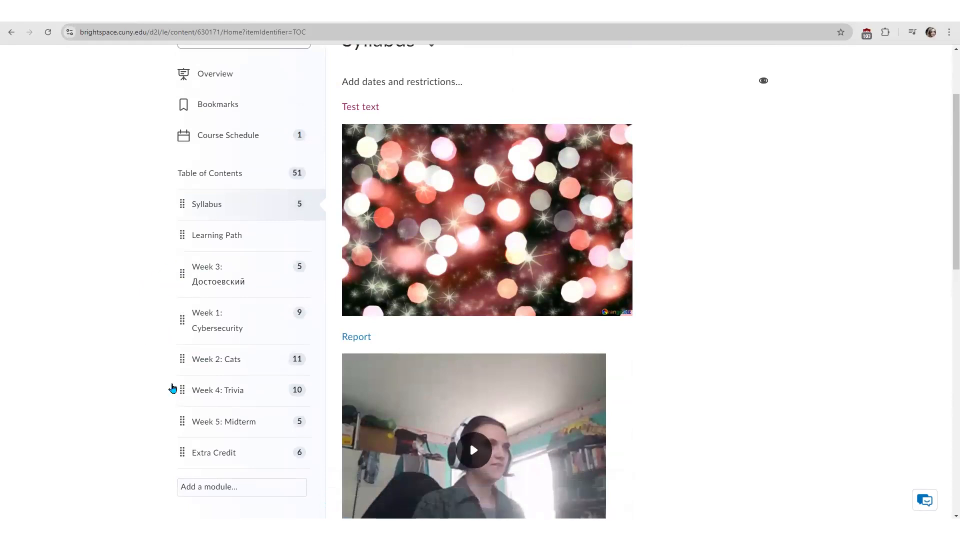
drag(179, 392, 189, 221)
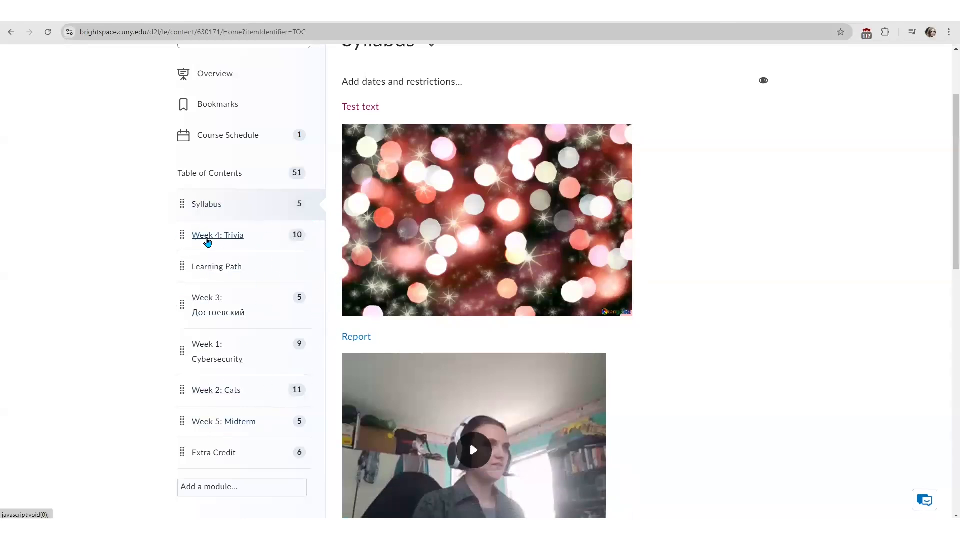
click(216, 242)
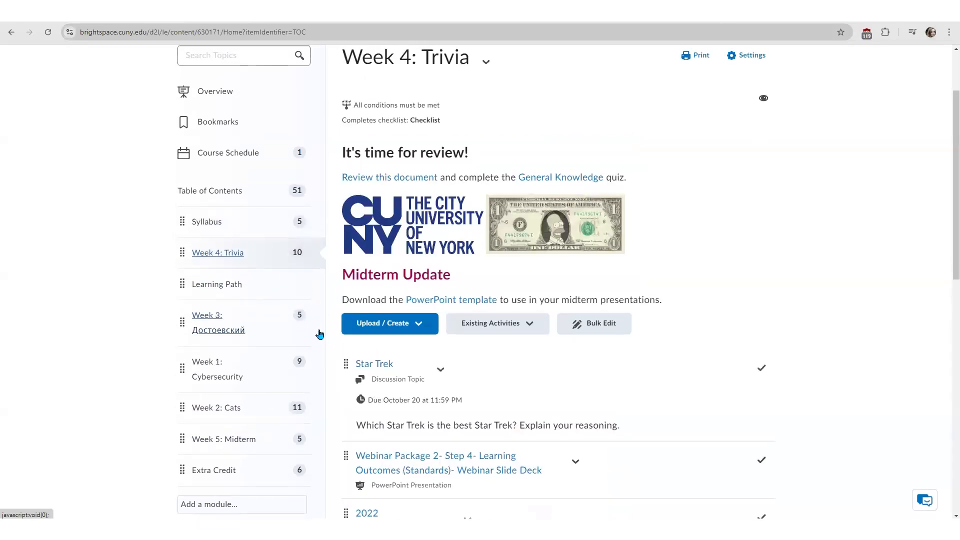
Rename the Week 4: Trivia module as Week 1: Trivia
scroll(332, 338, up, 2)
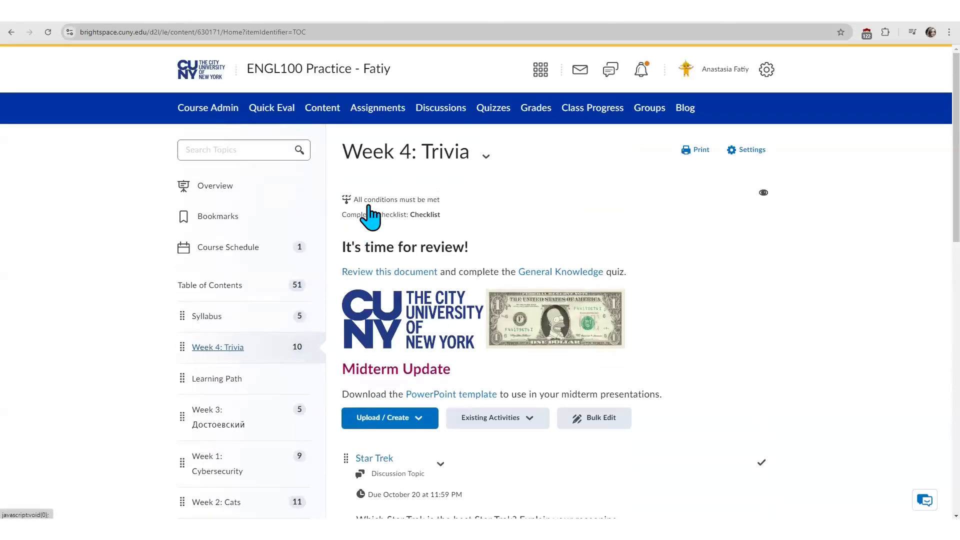
click(399, 154)
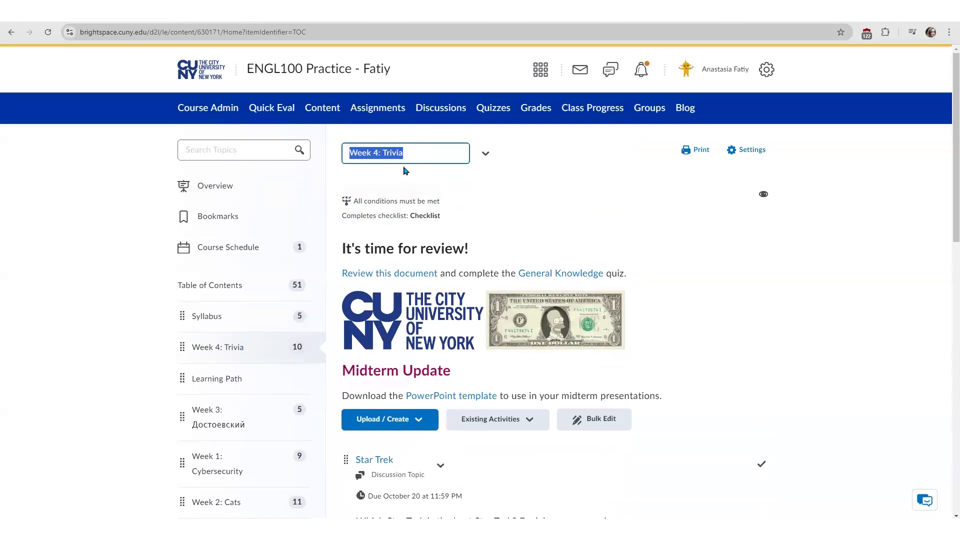
click(376, 151)
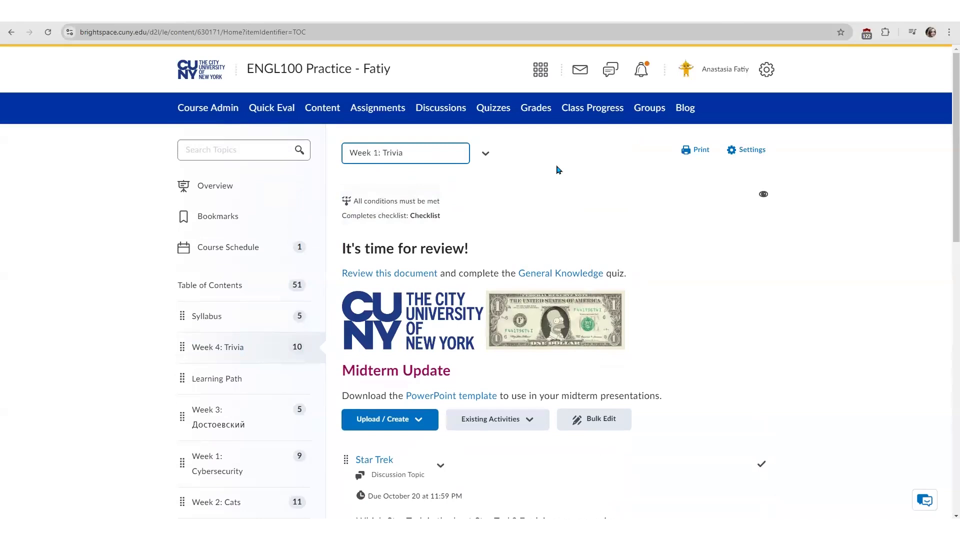
key(Return)
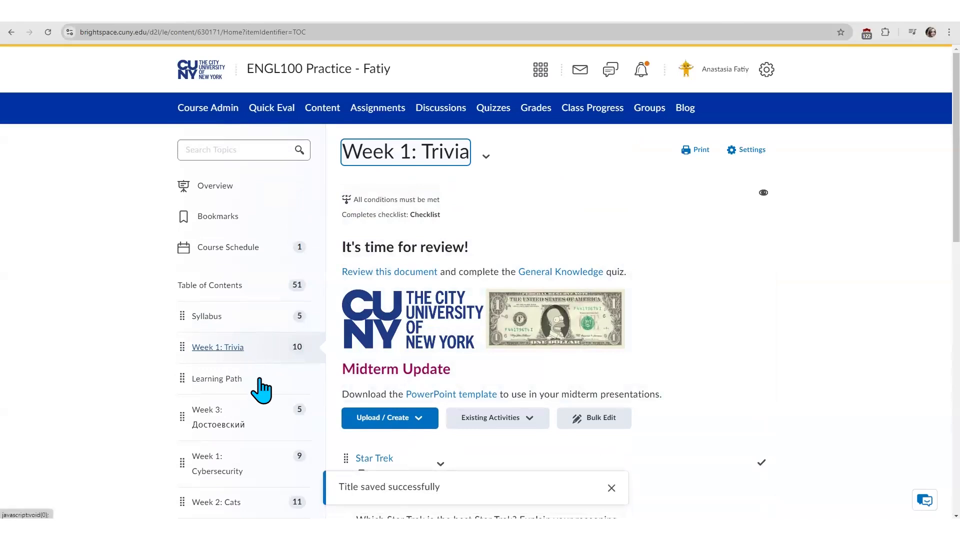
Open the Week 3: Достоевский module and rename it as Week 2: Достоевский
click(232, 424)
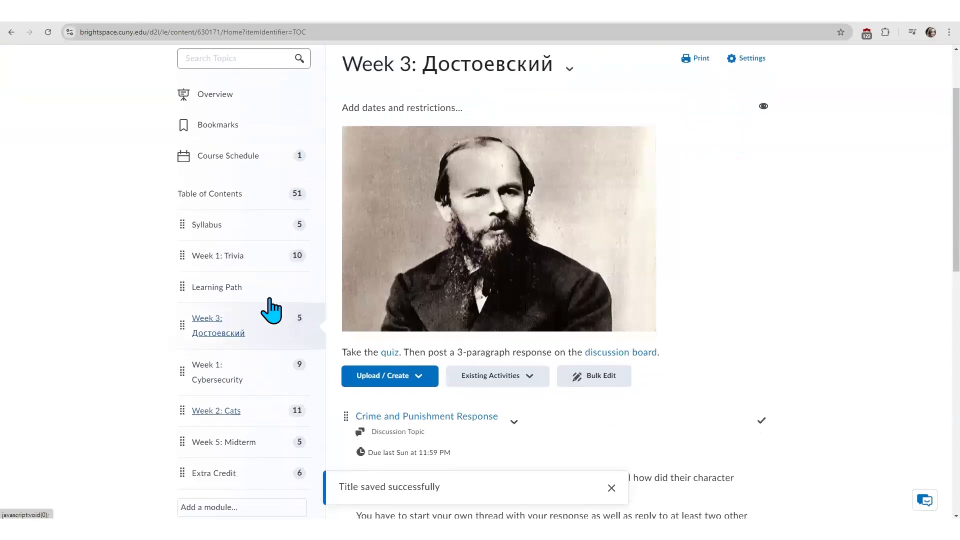
click(409, 62)
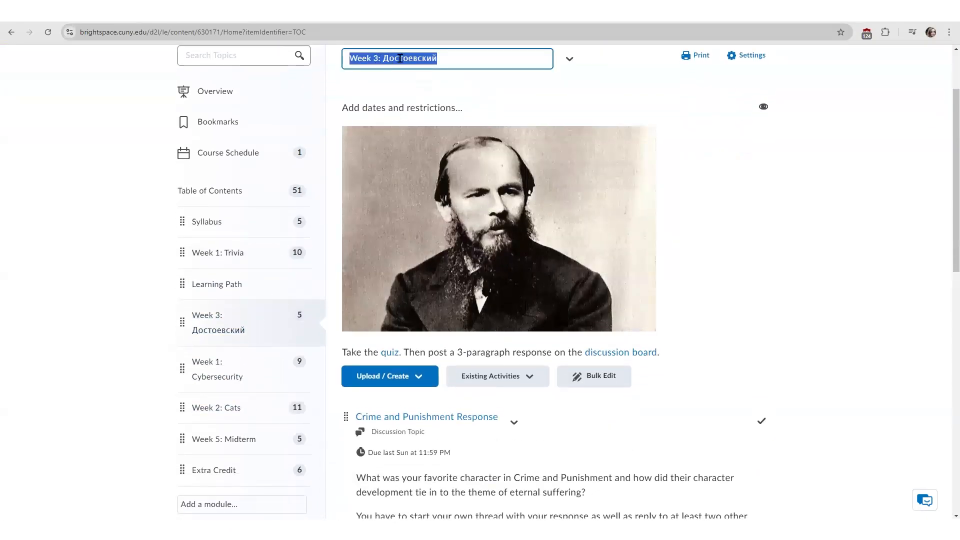
click(379, 59)
key(BackSpace)
text(2)
key(Return)
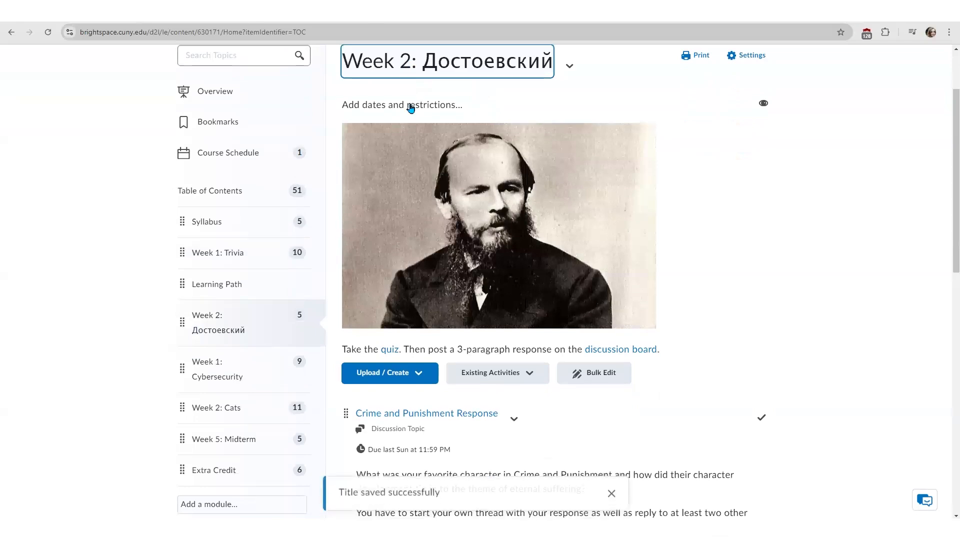
click(105, 313)
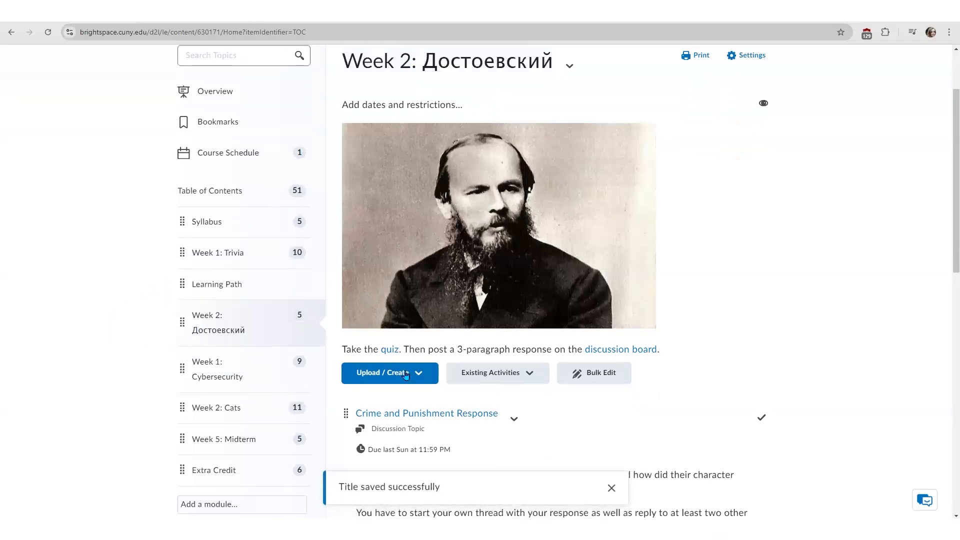
Move Mini-Presentation above Demo template and place Week 3: Music History Essay directly below Crime and Punishment Response in the Week 2 topic list
scroll(925, 216, down, 1)
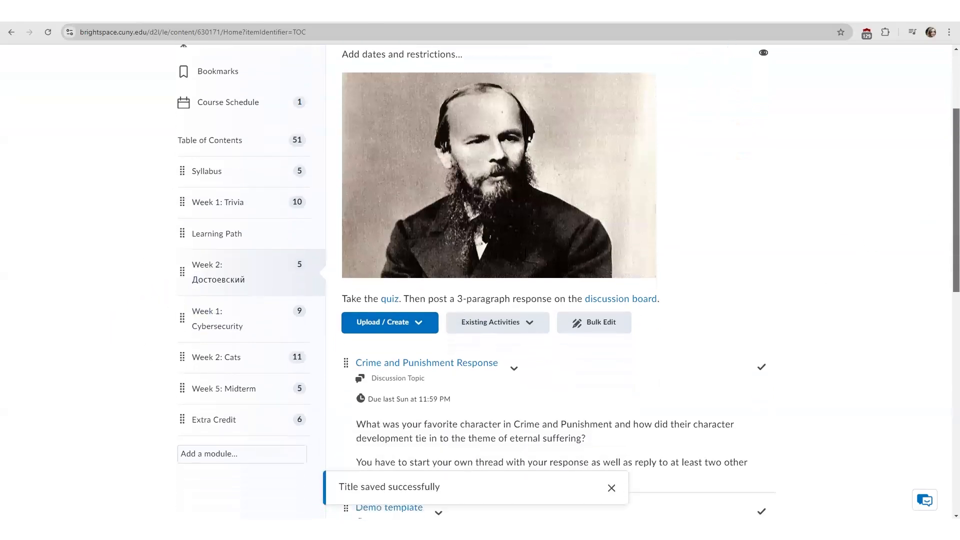
scroll(569, 281, down, 4)
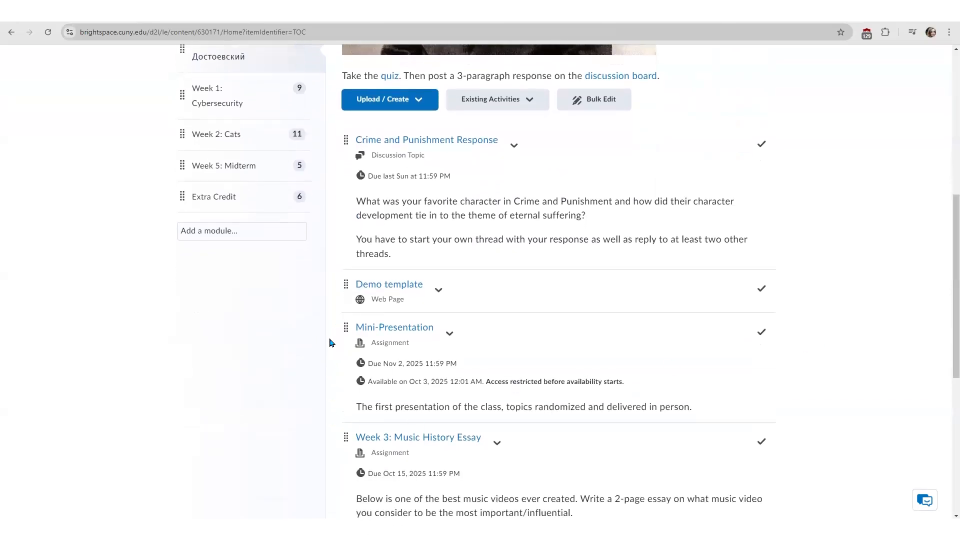
drag(346, 325, 346, 278)
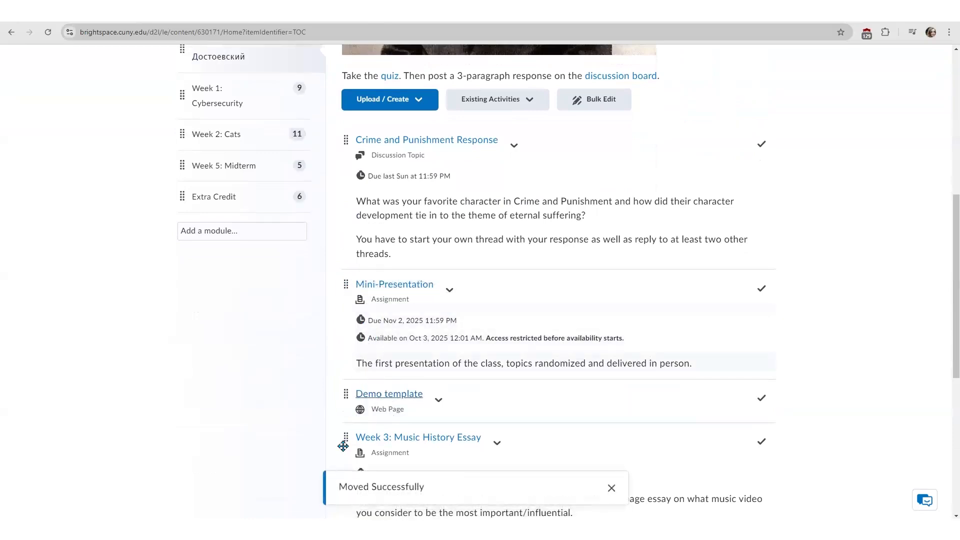
drag(343, 441, 321, 345)
drag(346, 435, 340, 248)
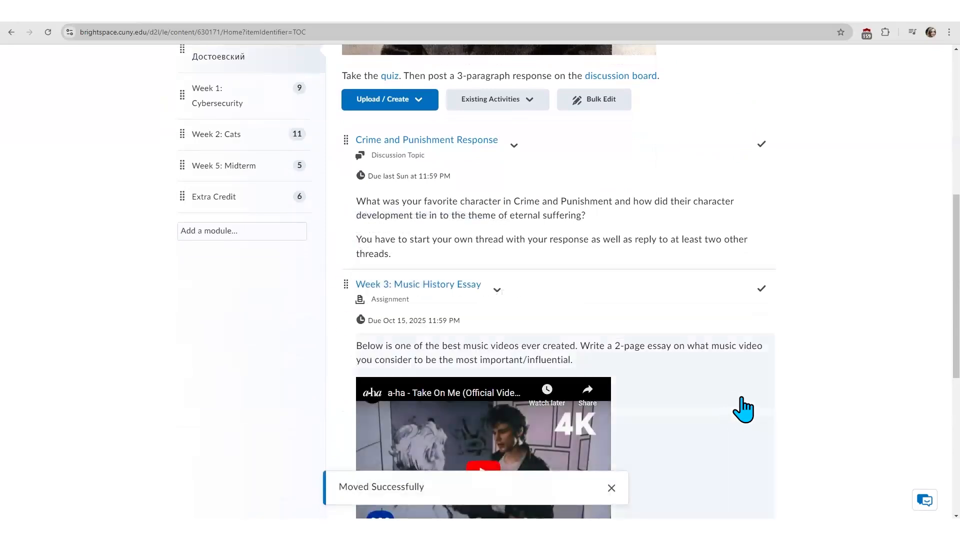
scroll(946, 343, down, 1)
scroll(946, 343, down, 4)
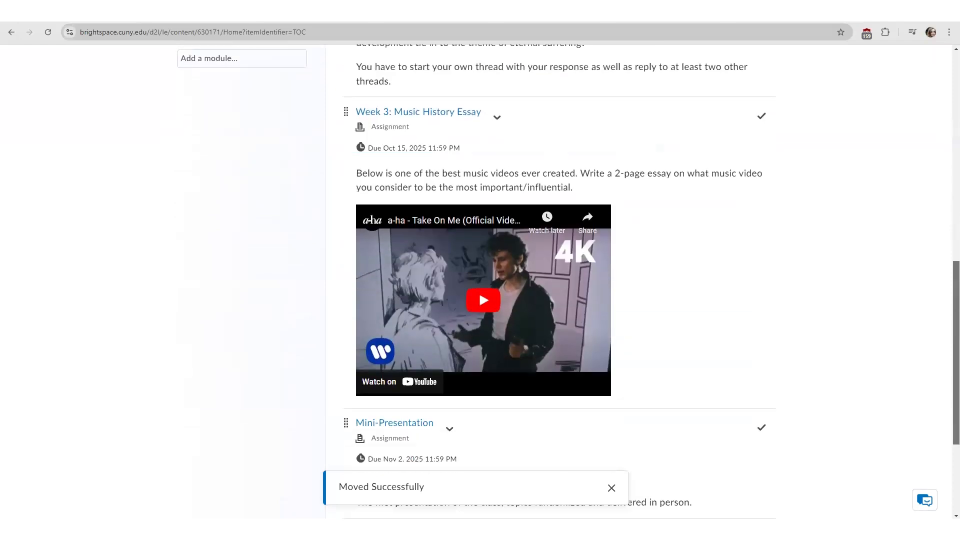
scroll(936, 198, up, 8)
scroll(935, 190, up, 2)
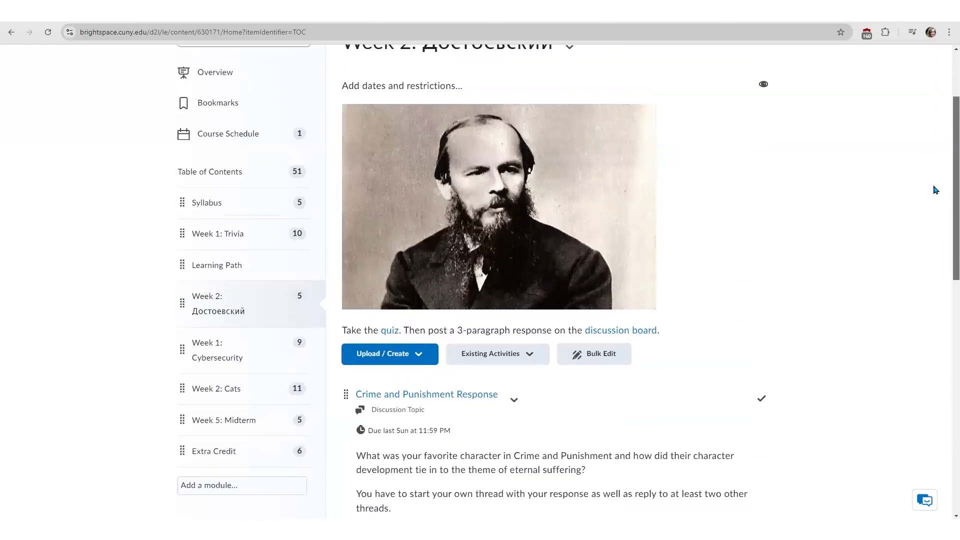
scroll(933, 165, up, 1)
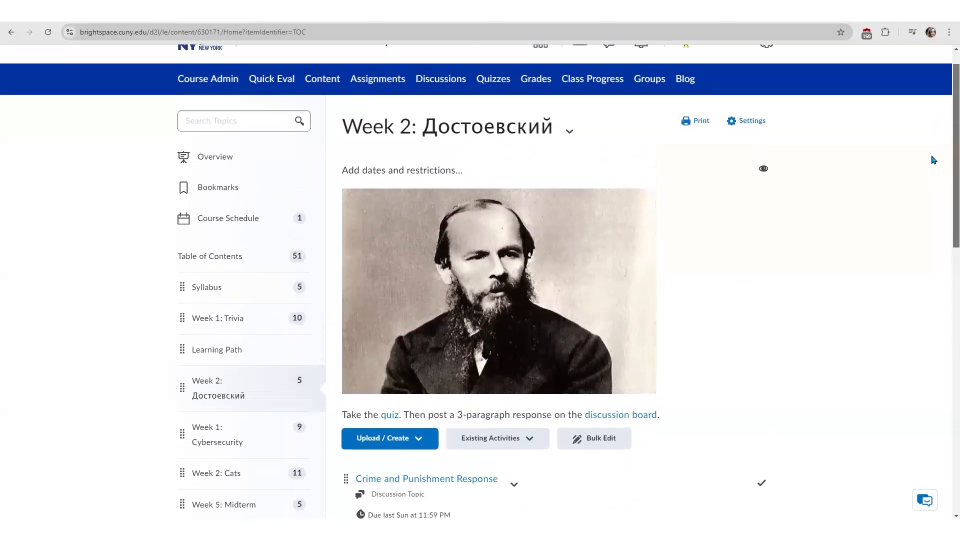
Open the Syllabus module, hide it from users and make it visible again
click(230, 288)
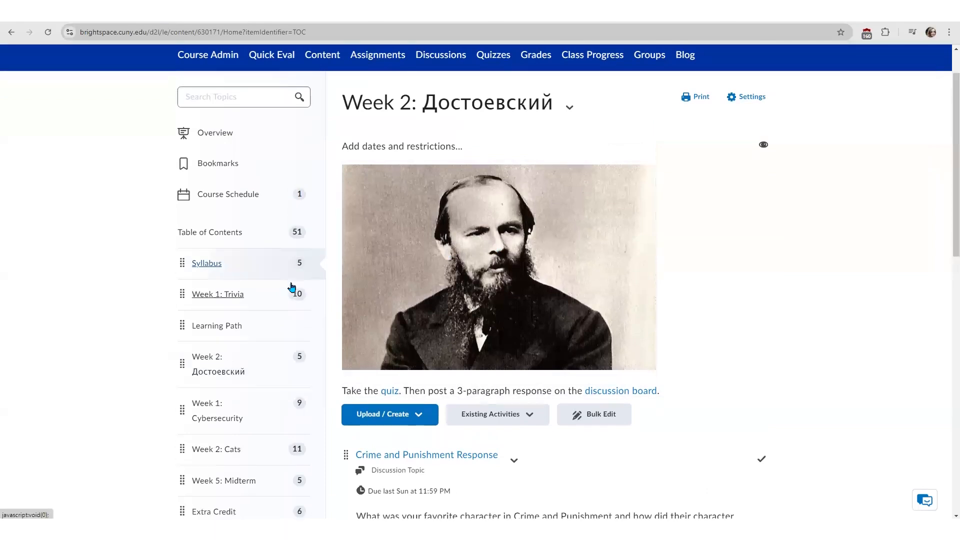
scroll(830, 206, up, 2)
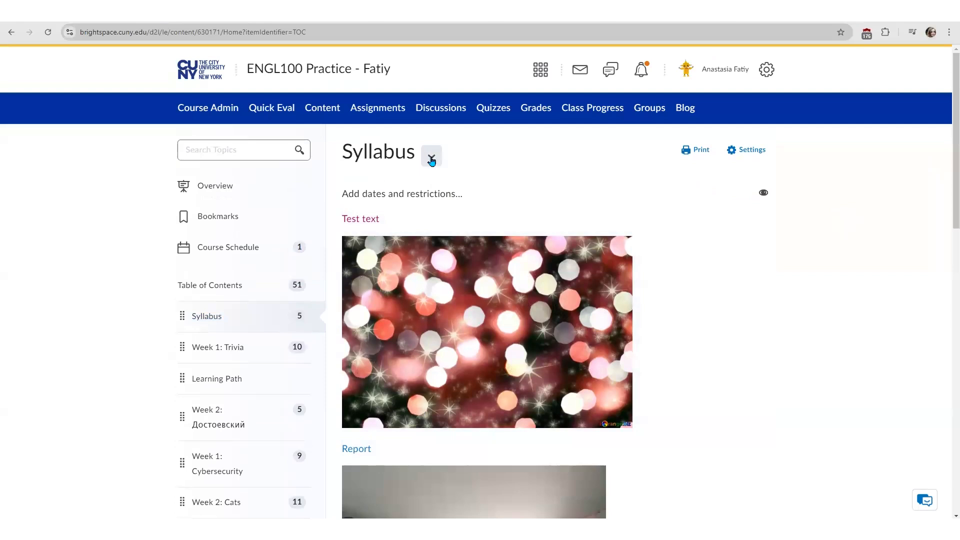
click(432, 159)
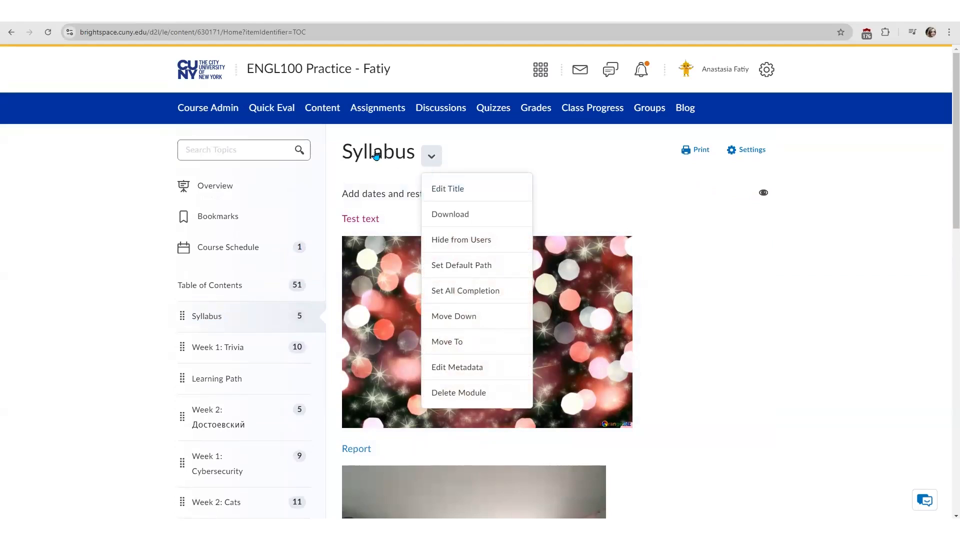
click(497, 241)
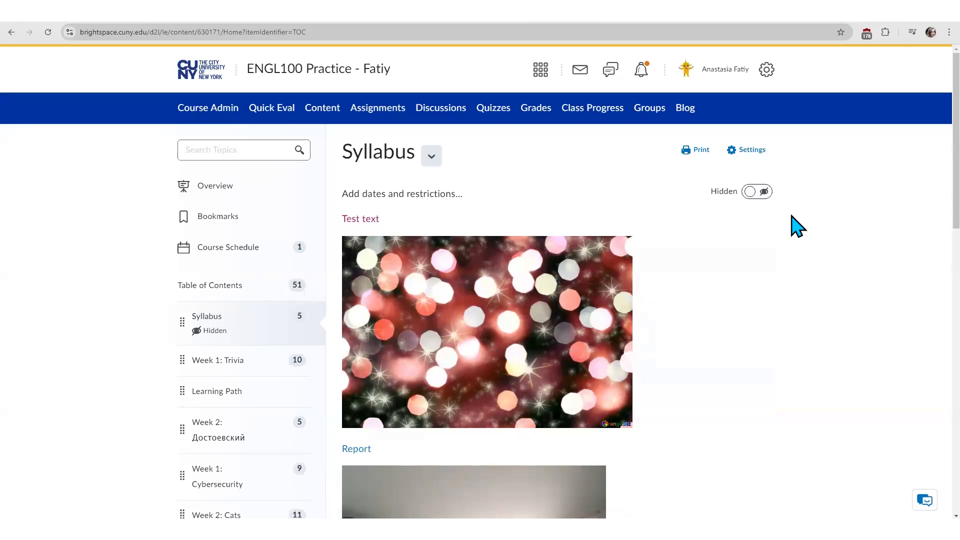
click(755, 193)
Move the Syllabus module down one position, make it a sub-module of Week 1: Trivia and check it inside that module
click(433, 158)
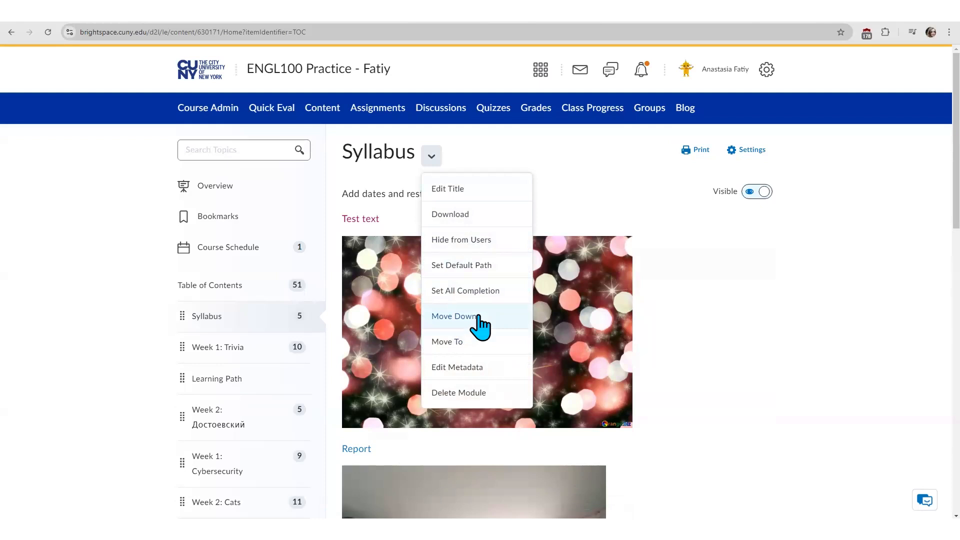
click(479, 317)
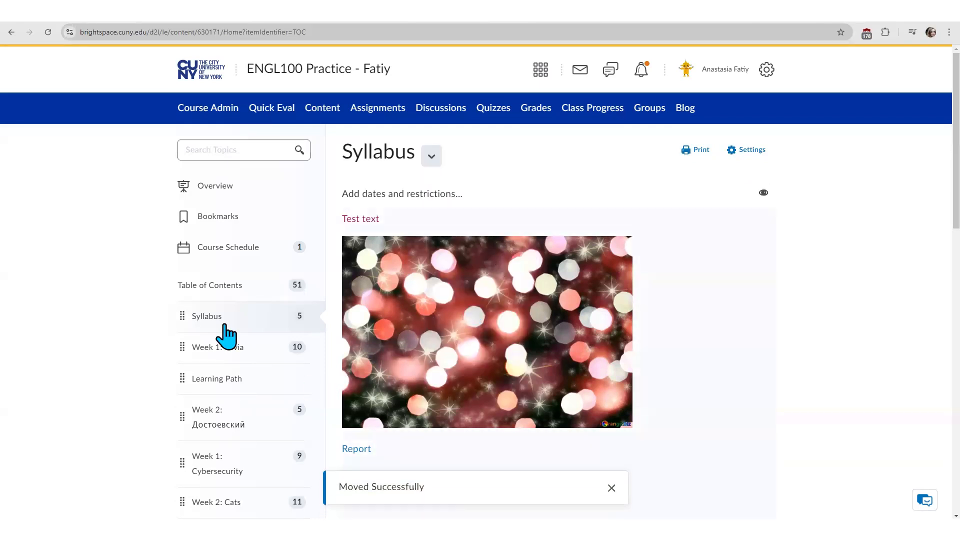
click(432, 156)
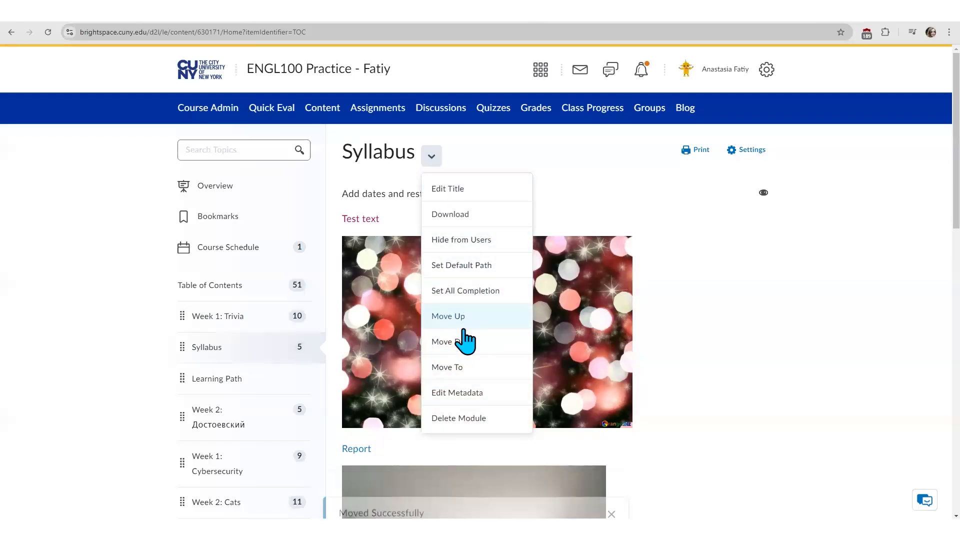
click(469, 366)
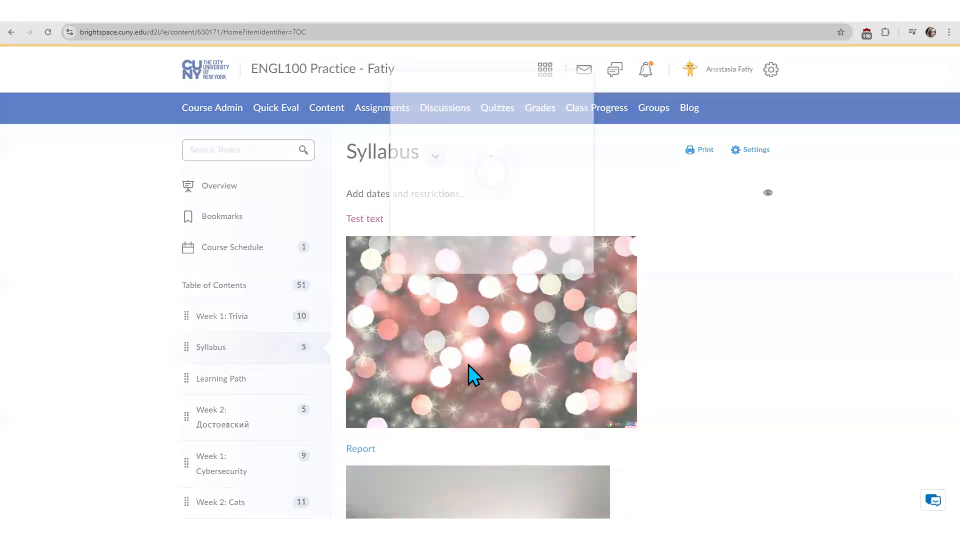
click(357, 117)
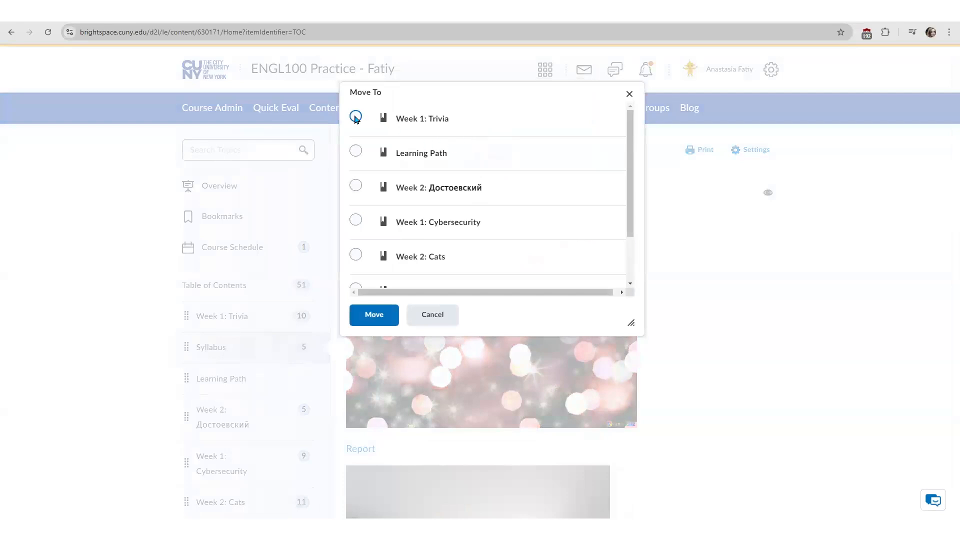
click(380, 320)
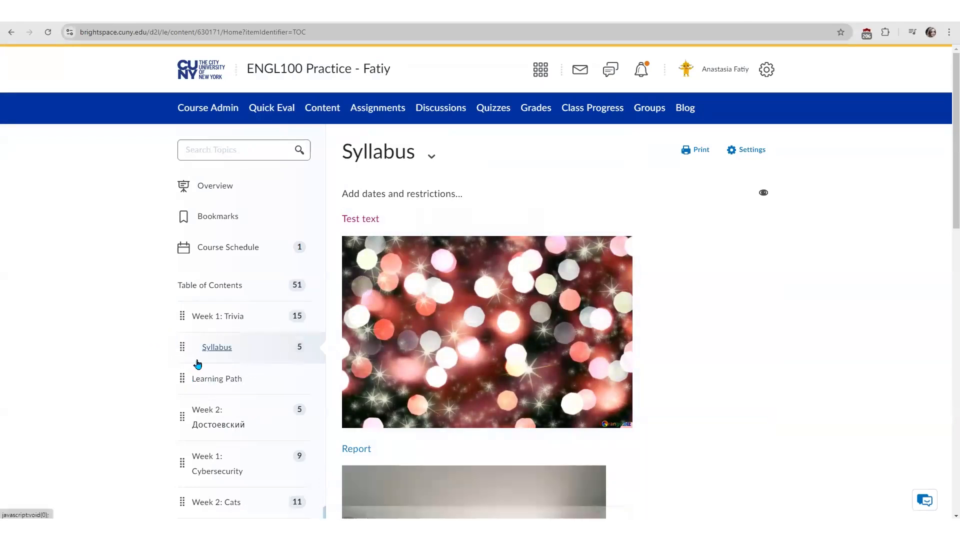
click(225, 323)
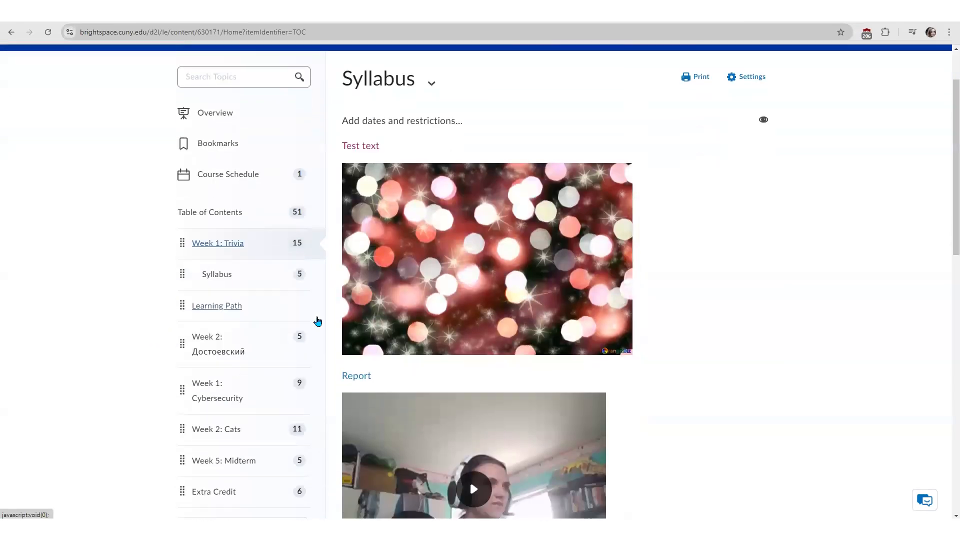
scroll(923, 150, down, 3)
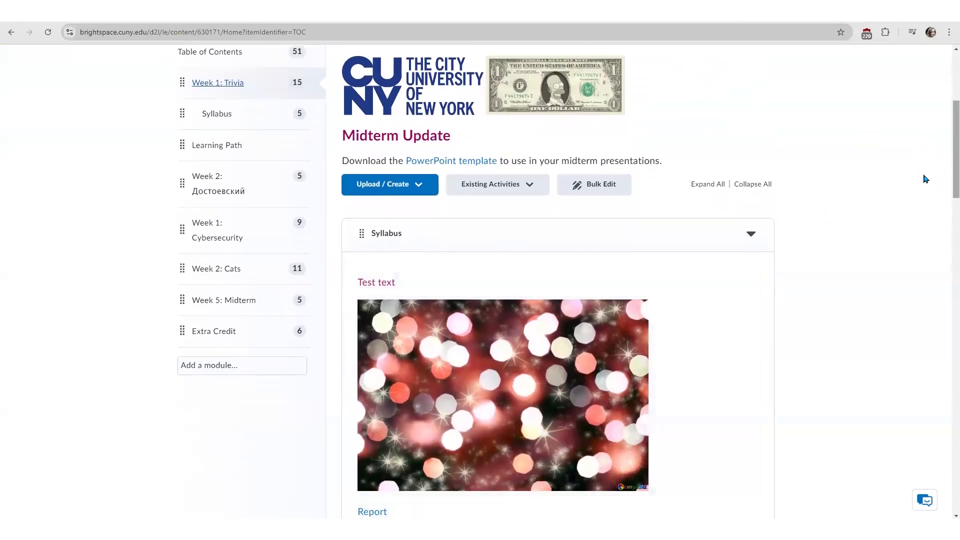
scroll(947, 184, up, 1)
scroll(946, 184, up, 5)
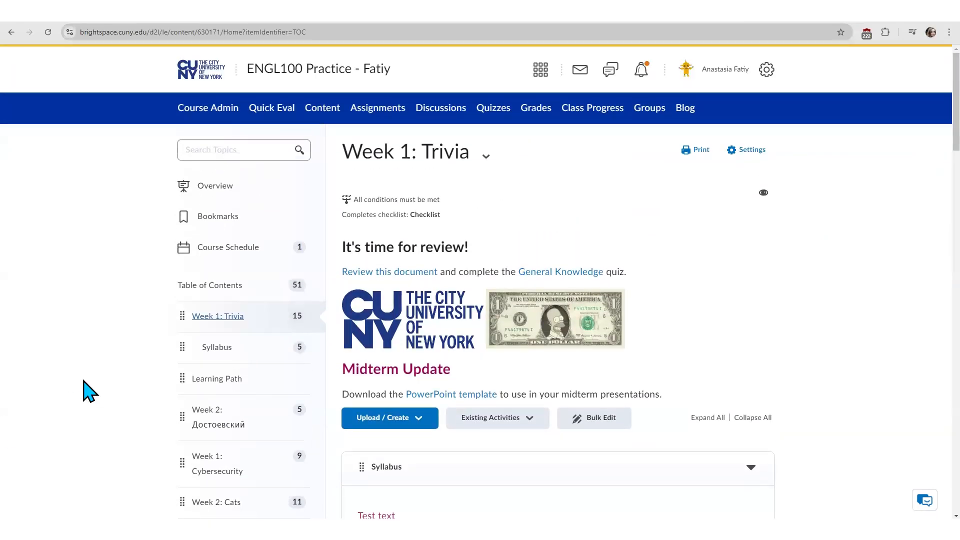
Open the Week 2: Достоевский module and pick 10/21/2024 as its start date
click(209, 380)
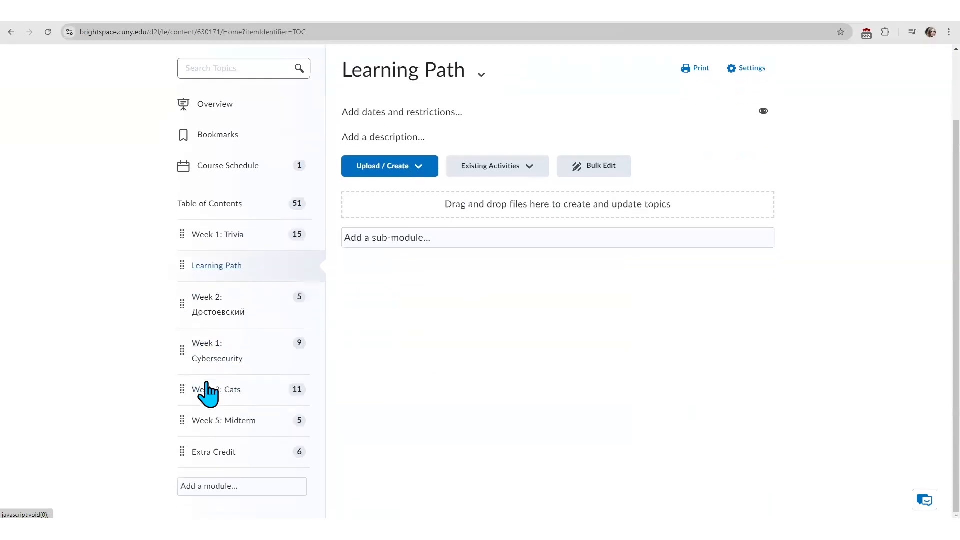
click(220, 313)
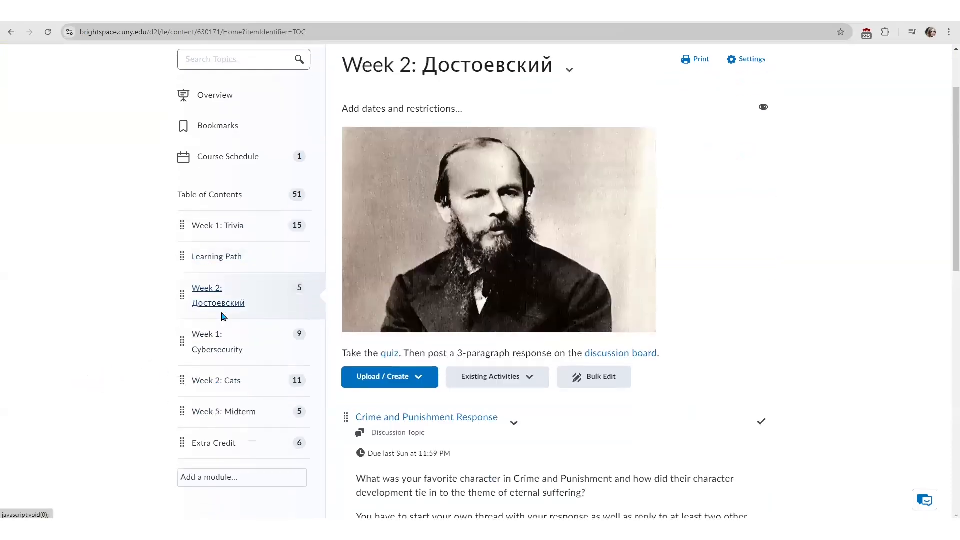
scroll(767, 360, up, 2)
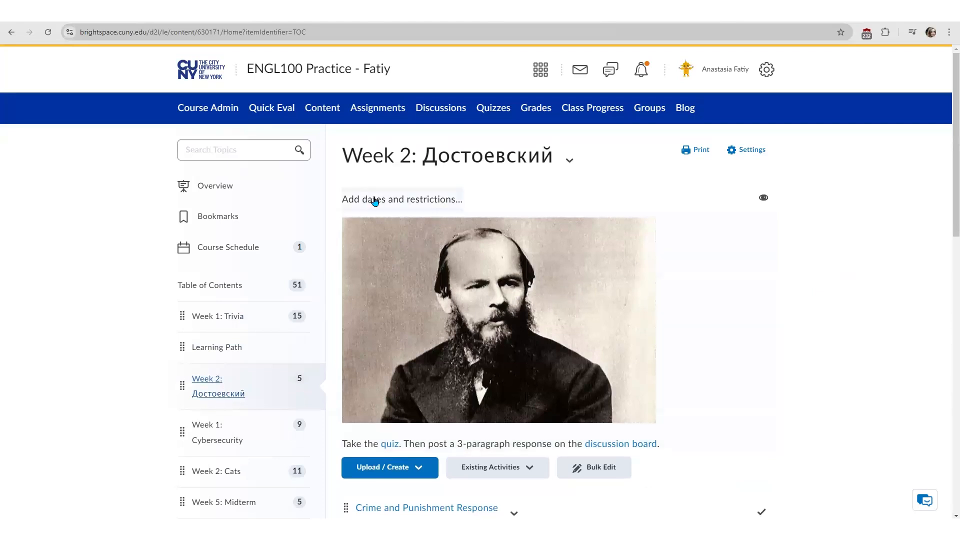
click(439, 201)
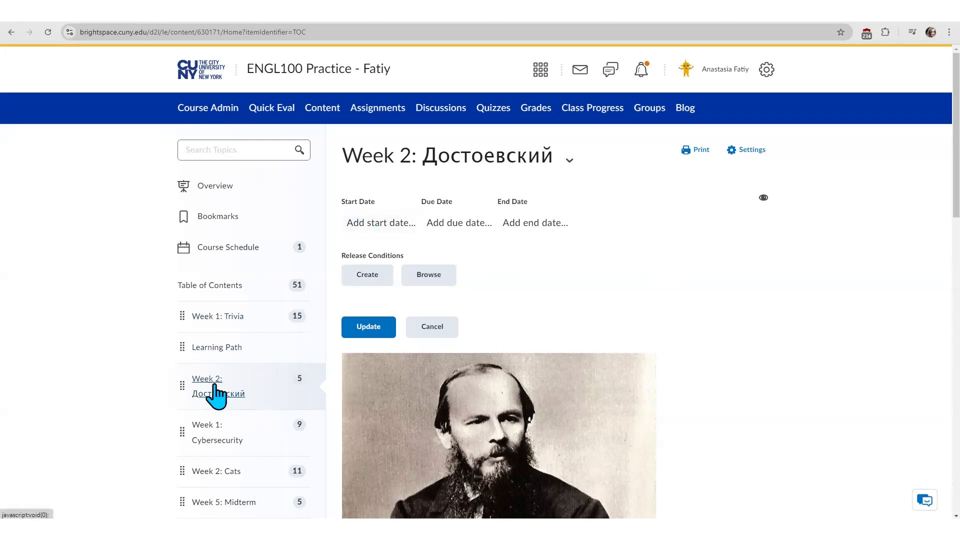
click(390, 226)
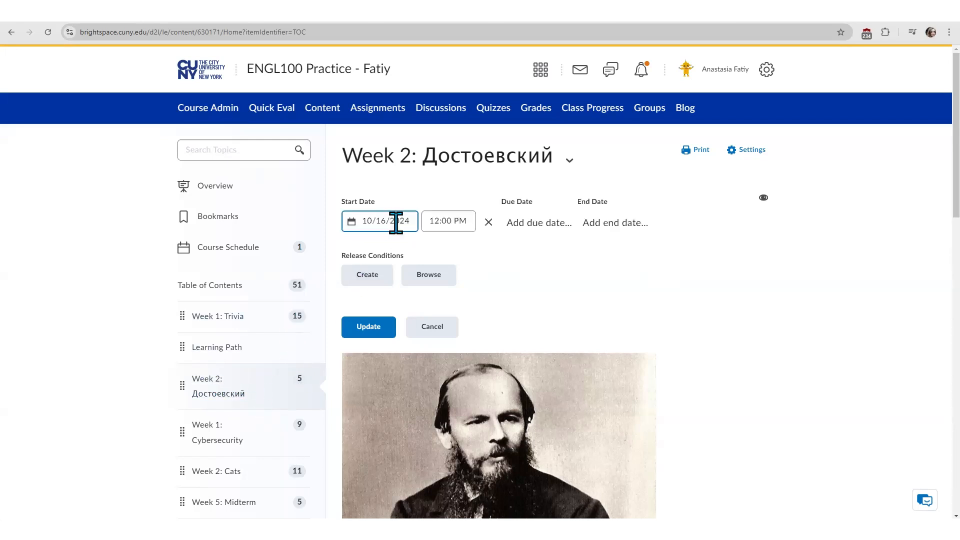
click(351, 224)
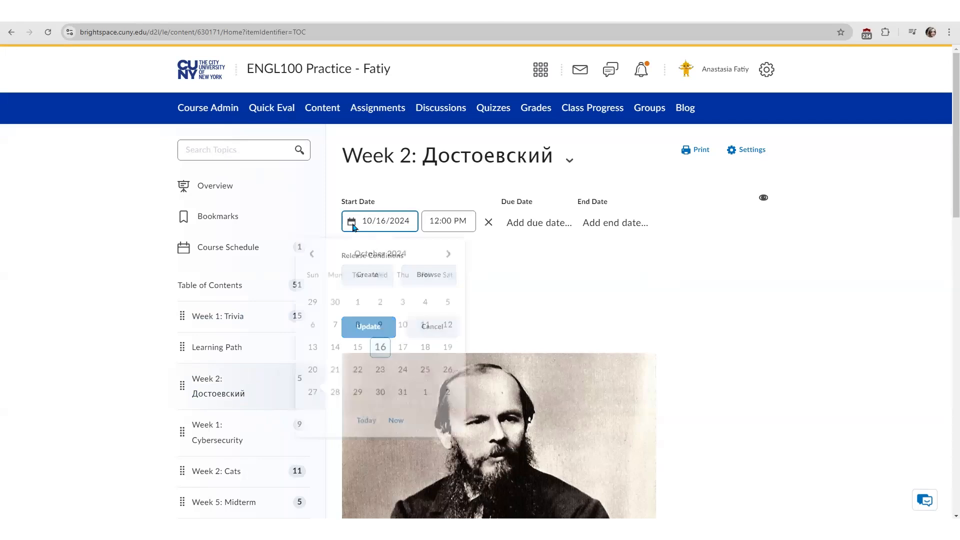
click(335, 374)
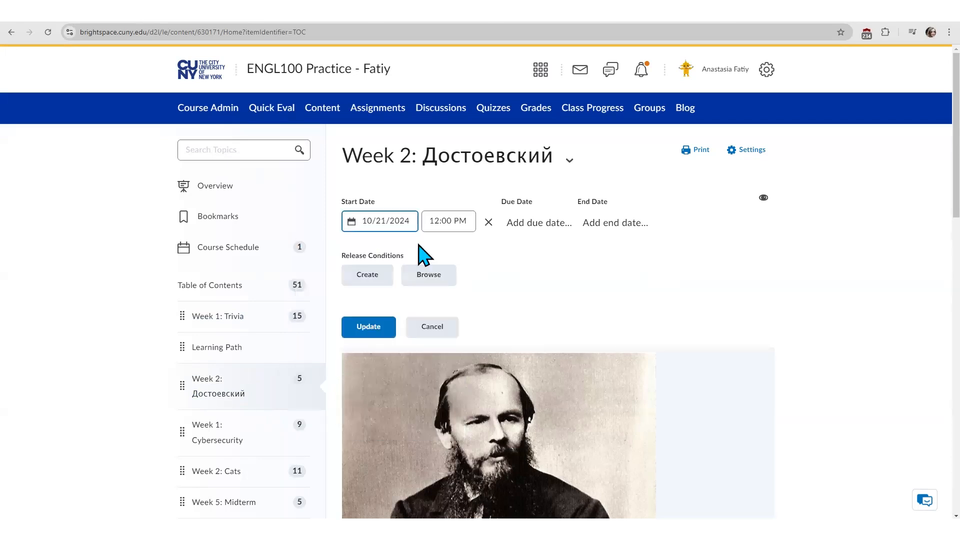
Set the Week 2: Достоевский module's start time to 10:00 AM and save the restrictions
click(446, 222)
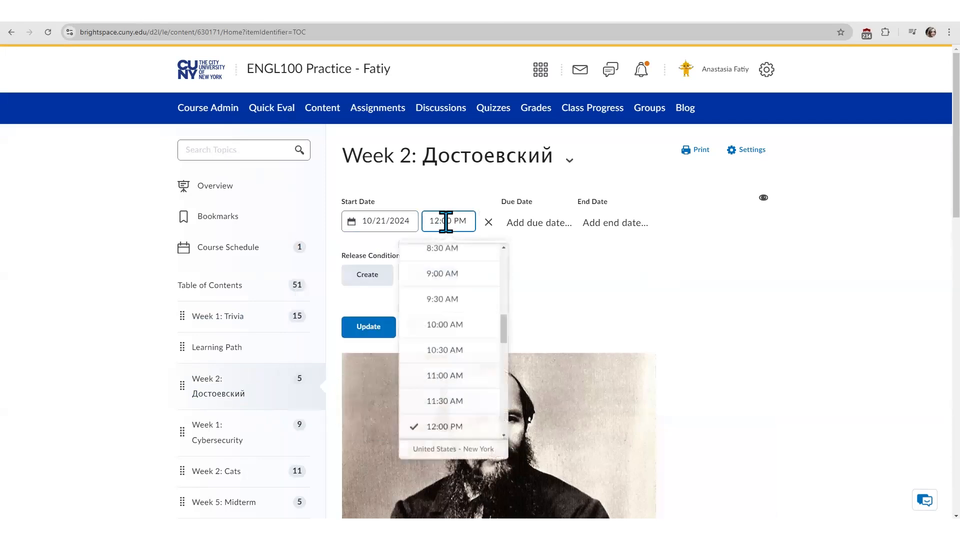
click(453, 328)
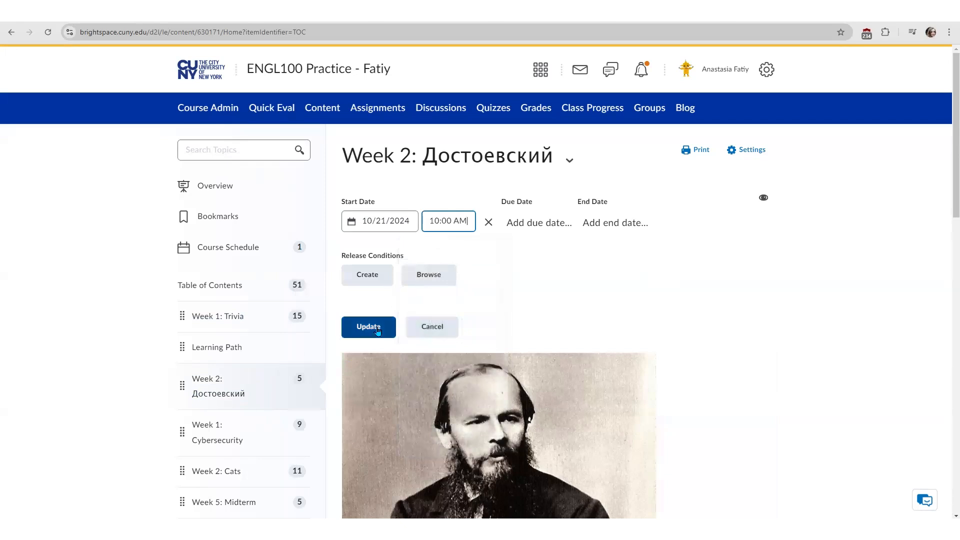
click(383, 332)
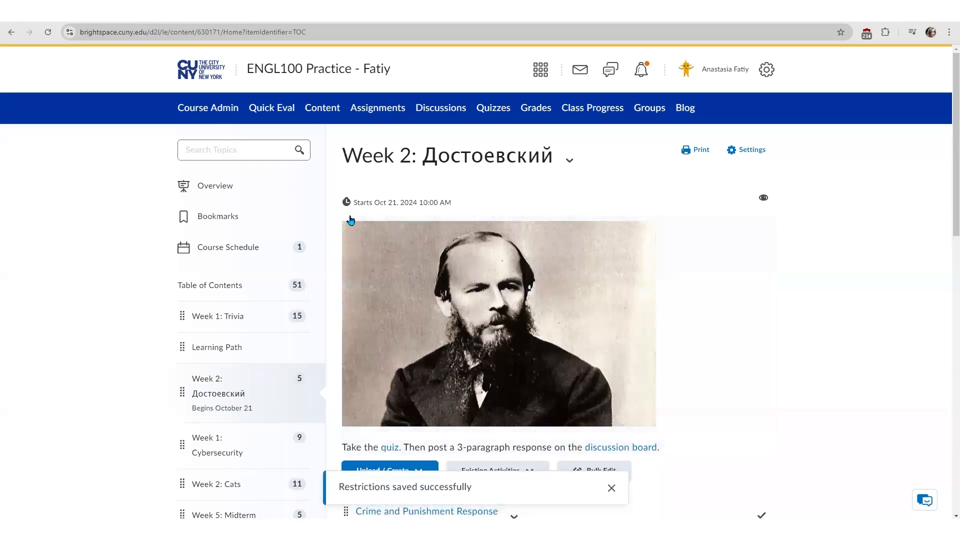
Reopen the Week 2: Достоевский module's date and restriction settings, add an end date and remove it again
click(441, 209)
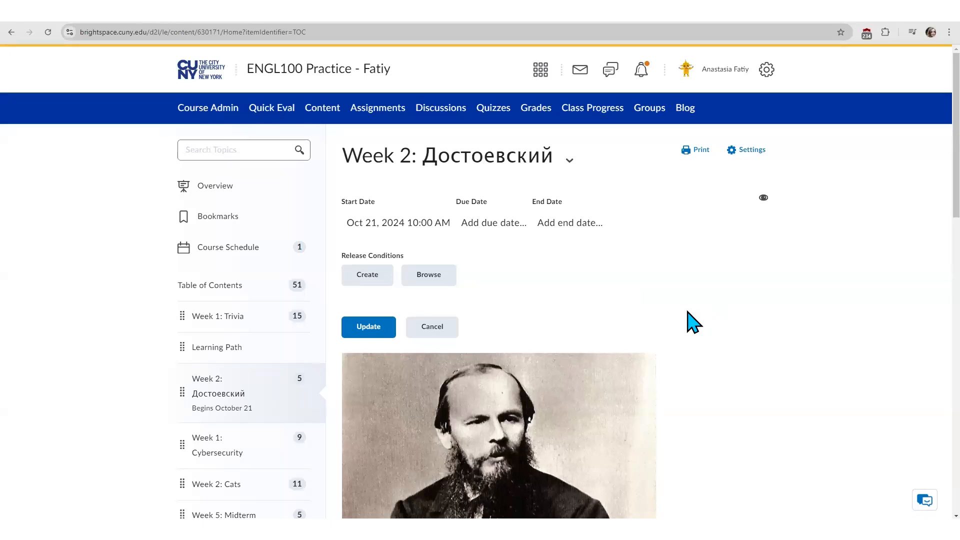
click(583, 223)
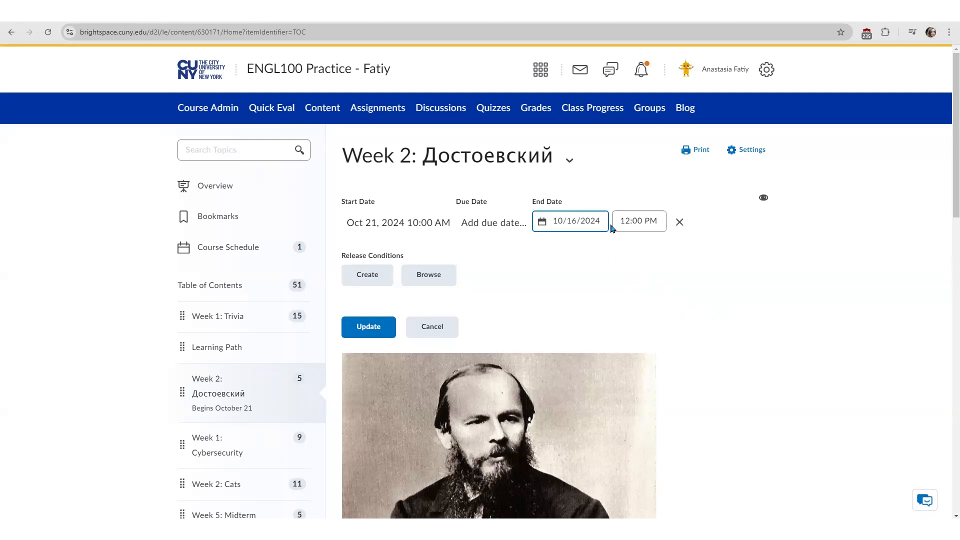
click(680, 223)
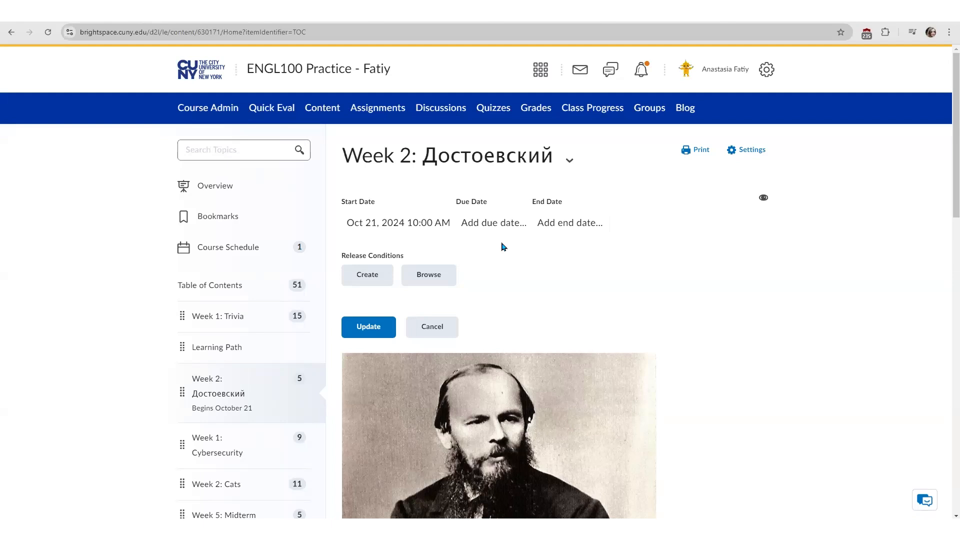
Start a new release condition for the module and choose Visited all content topics as its condition type
click(381, 281)
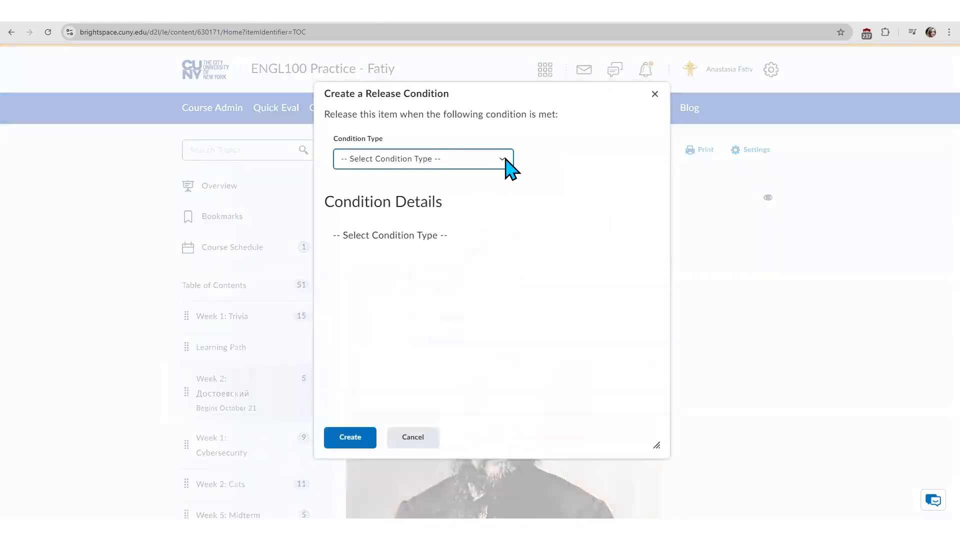
click(502, 159)
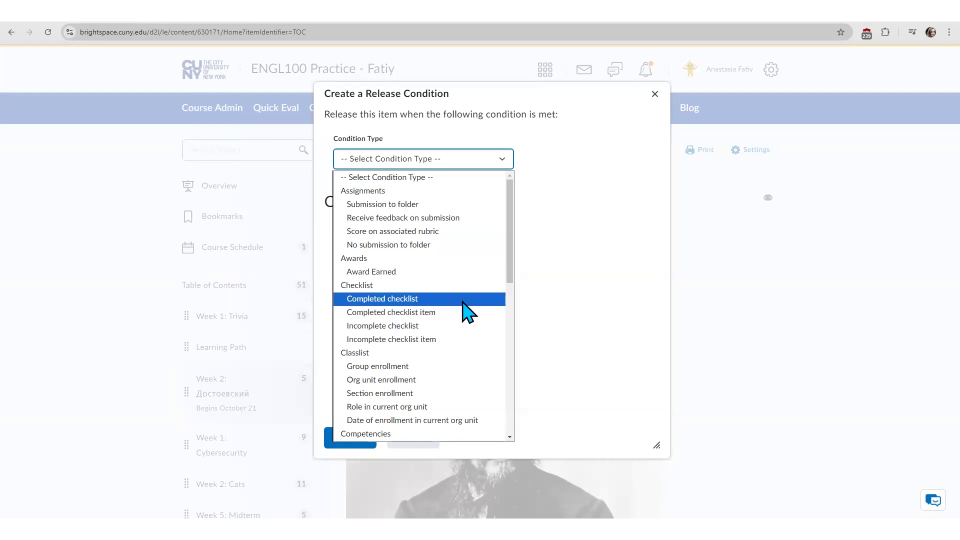
scroll(508, 305, down, 4)
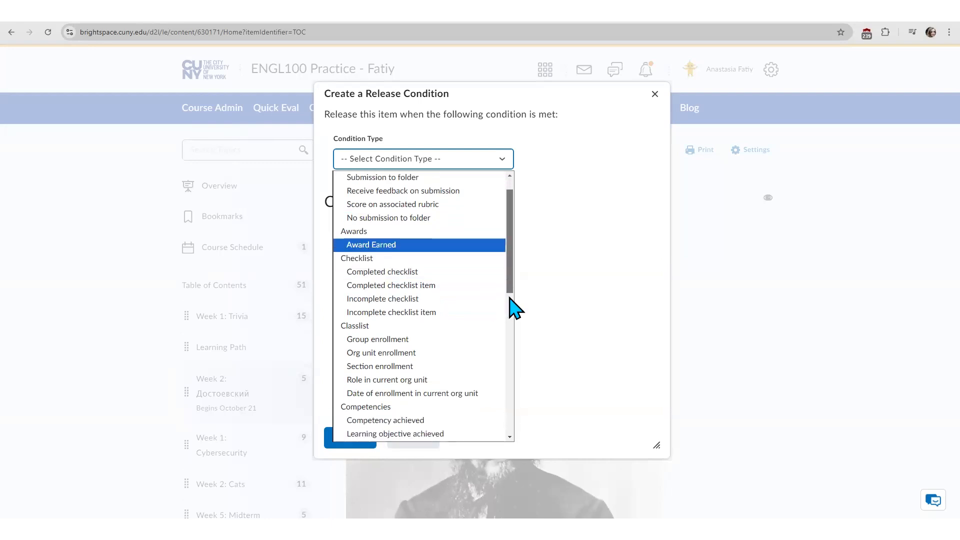
scroll(510, 345, down, 10)
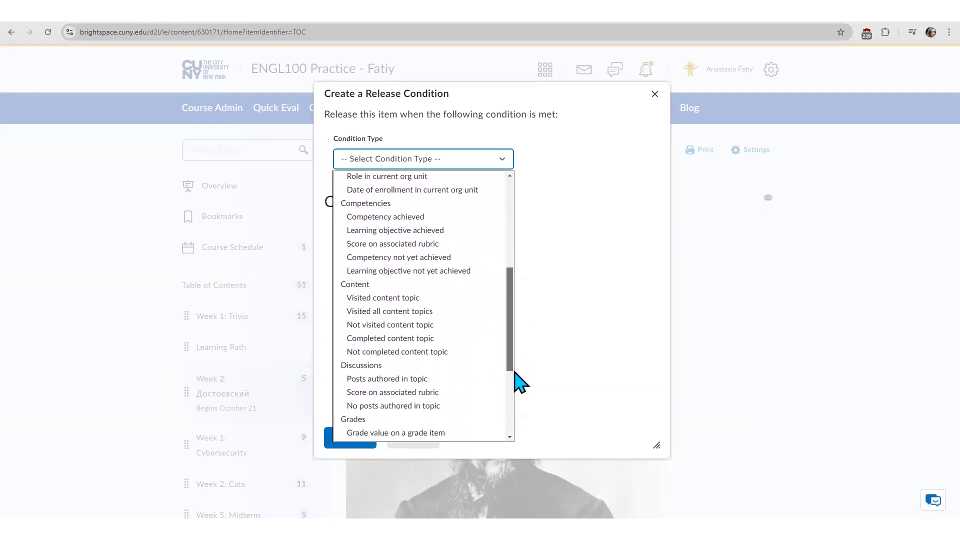
scroll(510, 370, up, 8)
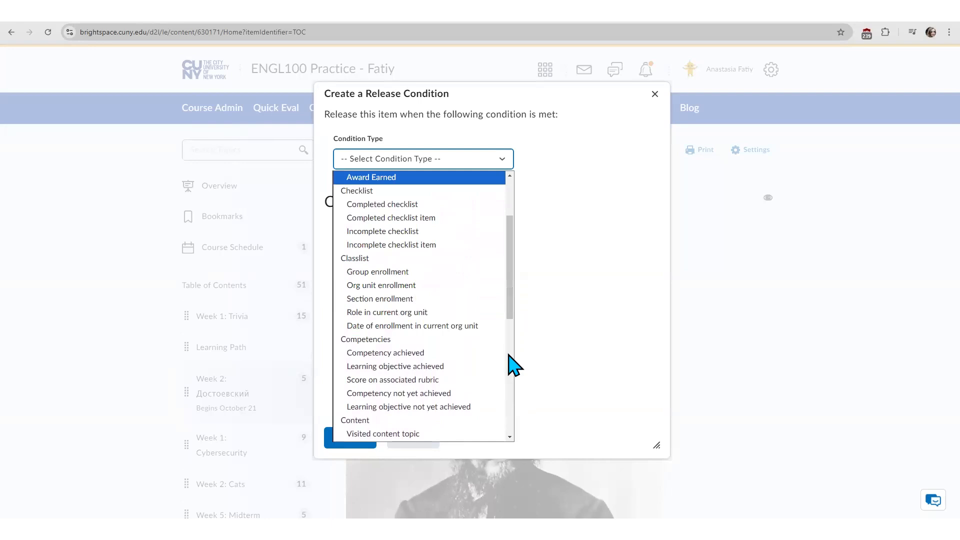
drag(511, 313, 510, 350)
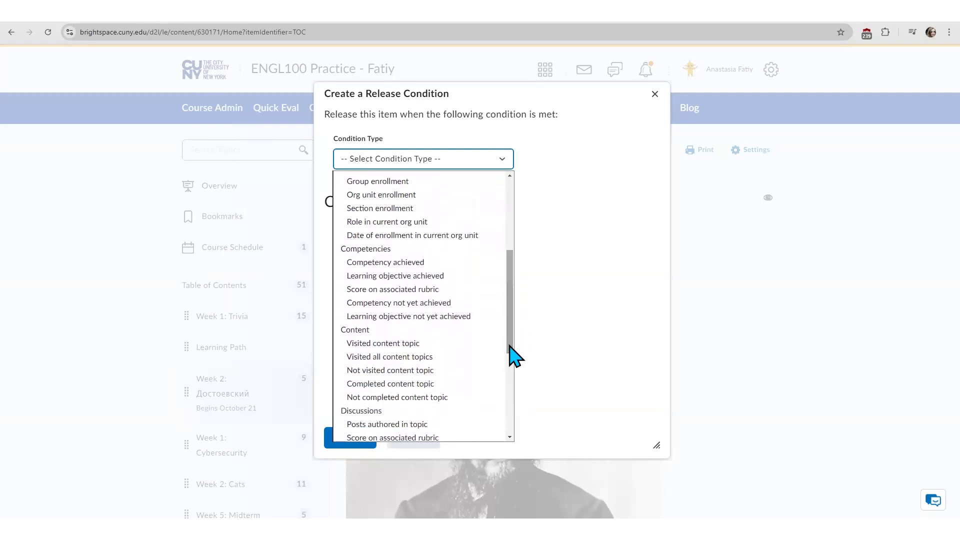
click(392, 356)
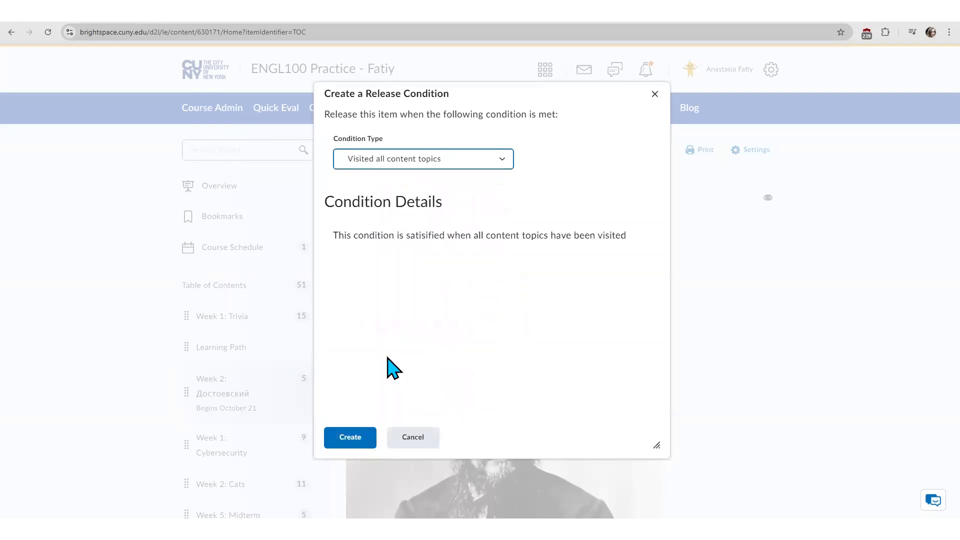
Change the condition type to Visited content topic with Test as the topic, create the condition and save the module's restrictions
click(466, 161)
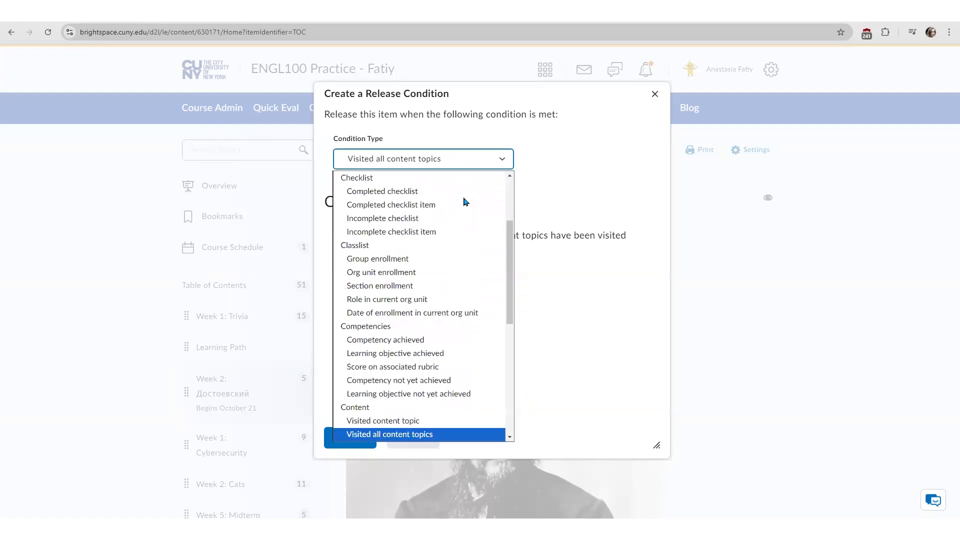
click(436, 423)
click(468, 260)
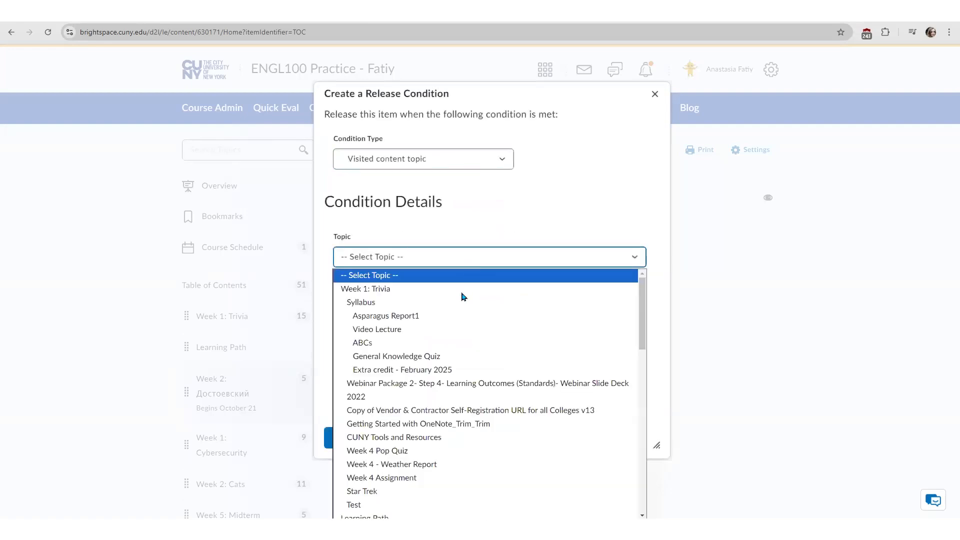
click(415, 505)
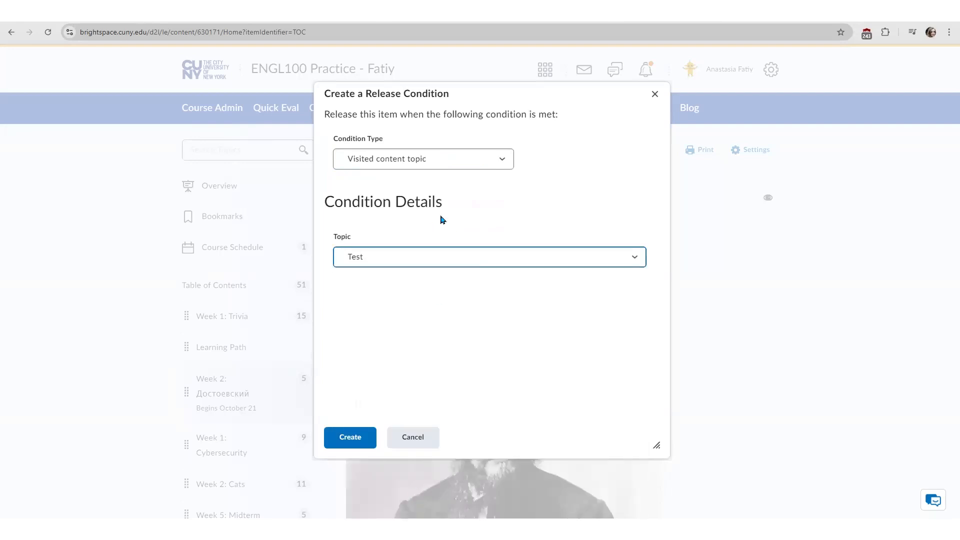
click(355, 443)
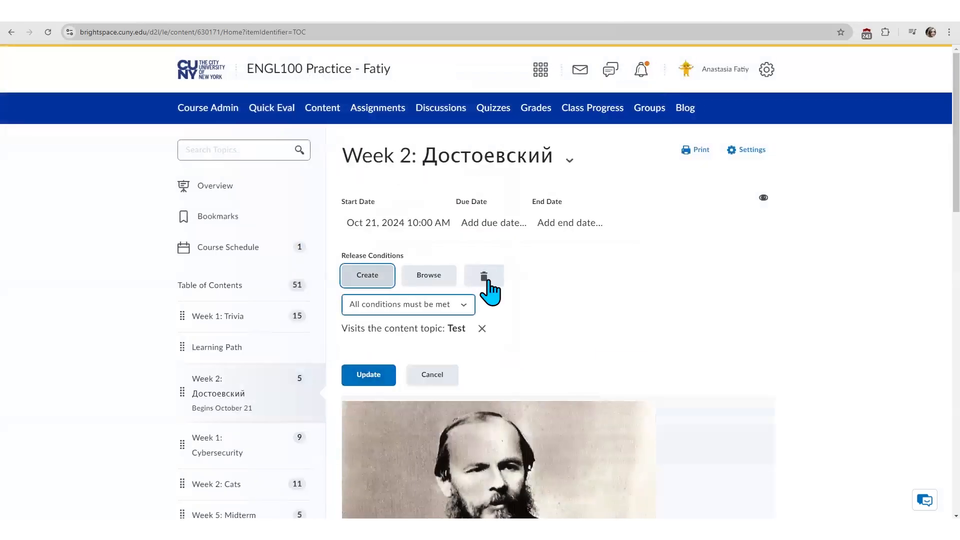
click(378, 378)
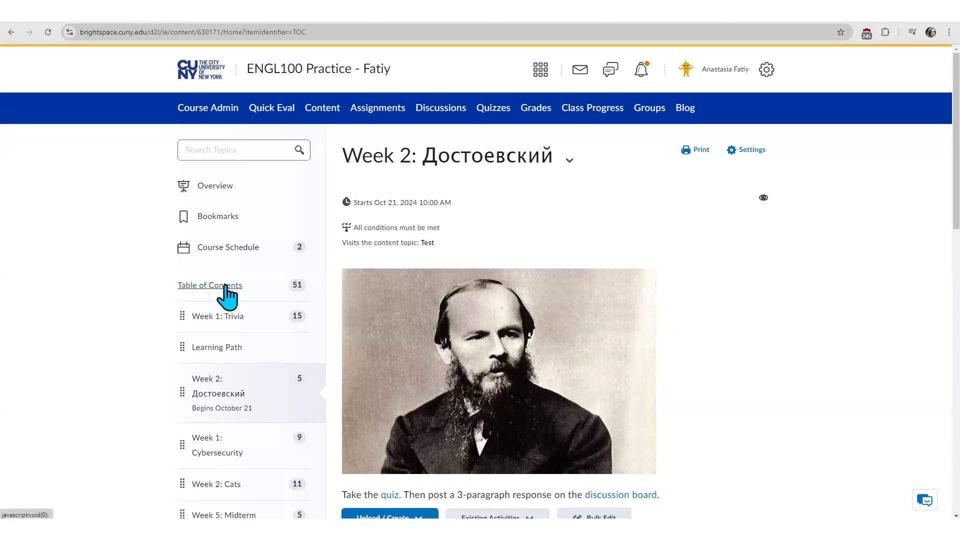
Look through the table of contents and the Week 1: Trivia module, and return to the Week 2: Достоевский module
click(203, 287)
scroll(203, 287, down, 2)
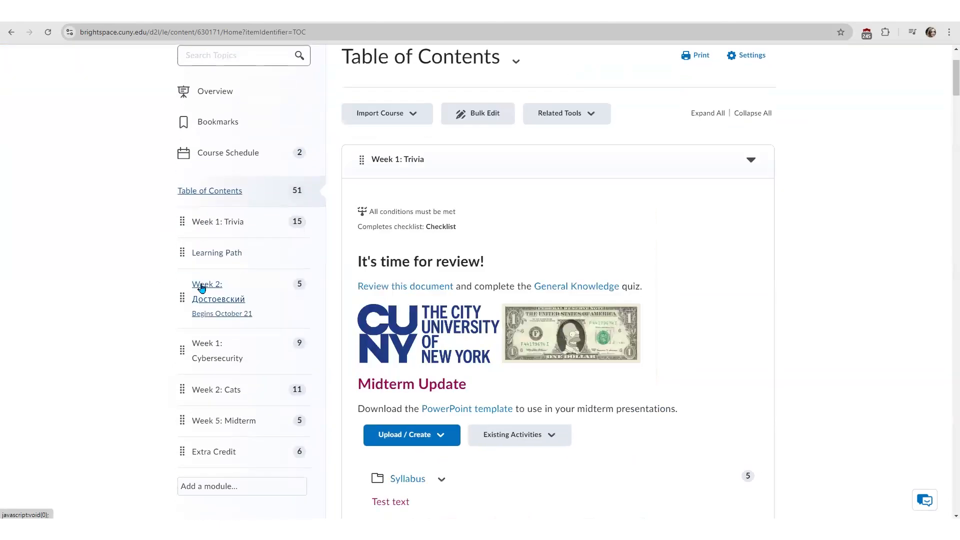
click(233, 224)
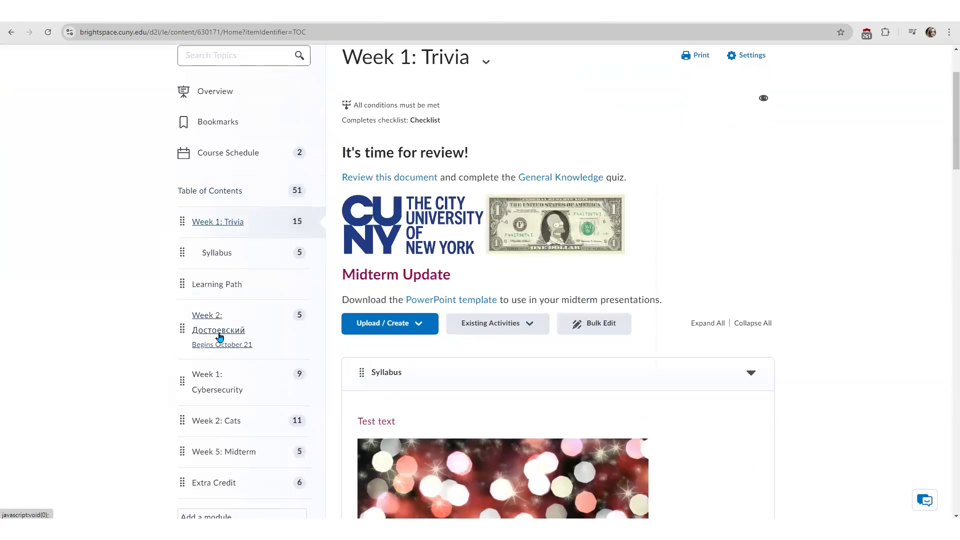
click(216, 329)
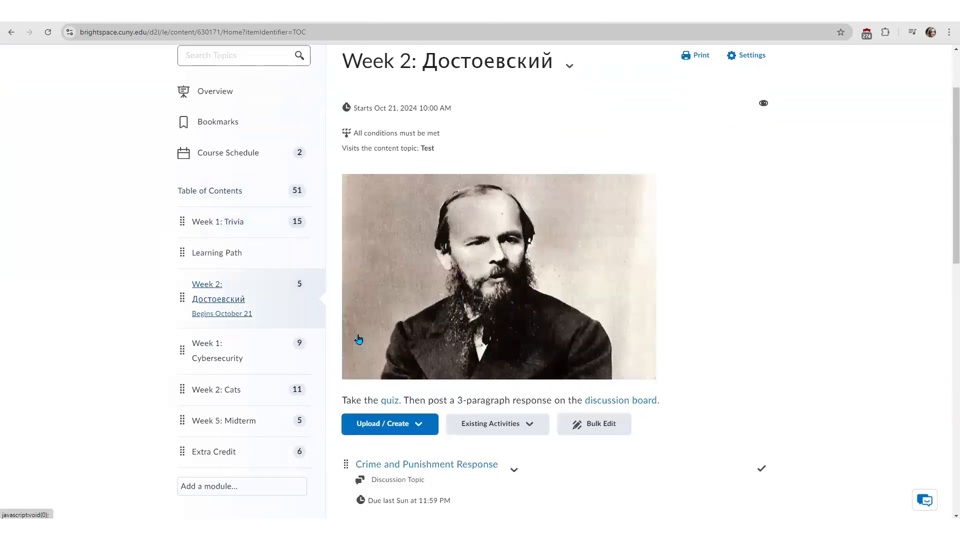
Turn on bulk editing for the Week 2 module and rename Crime and Punishment Response as Crime and Punishment Discussion Board
drag(946, 186, 842, 241)
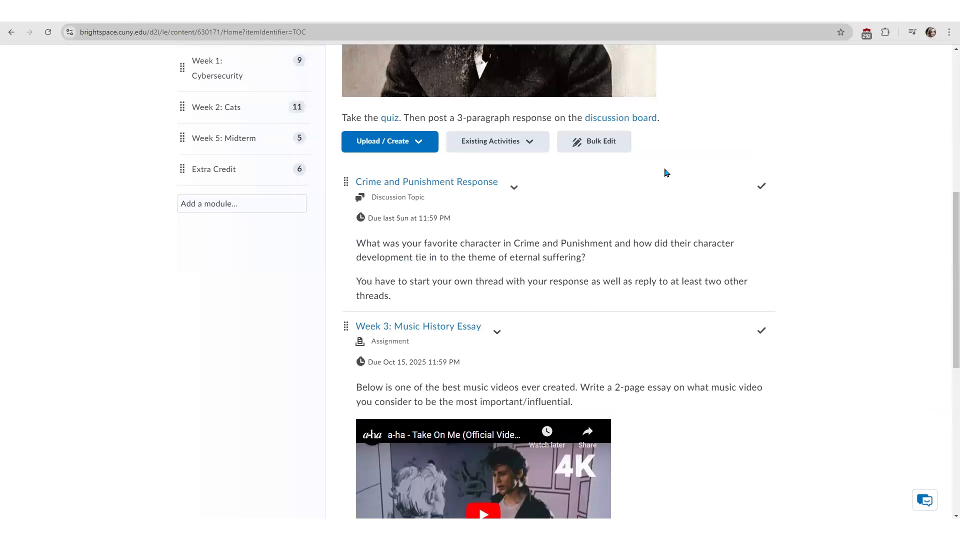
click(610, 143)
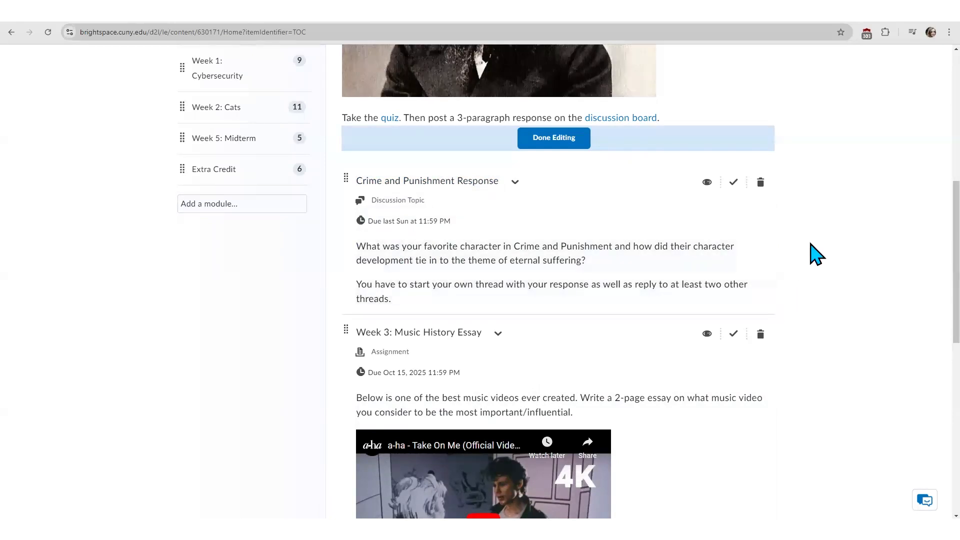
click(488, 183)
double_click(488, 183)
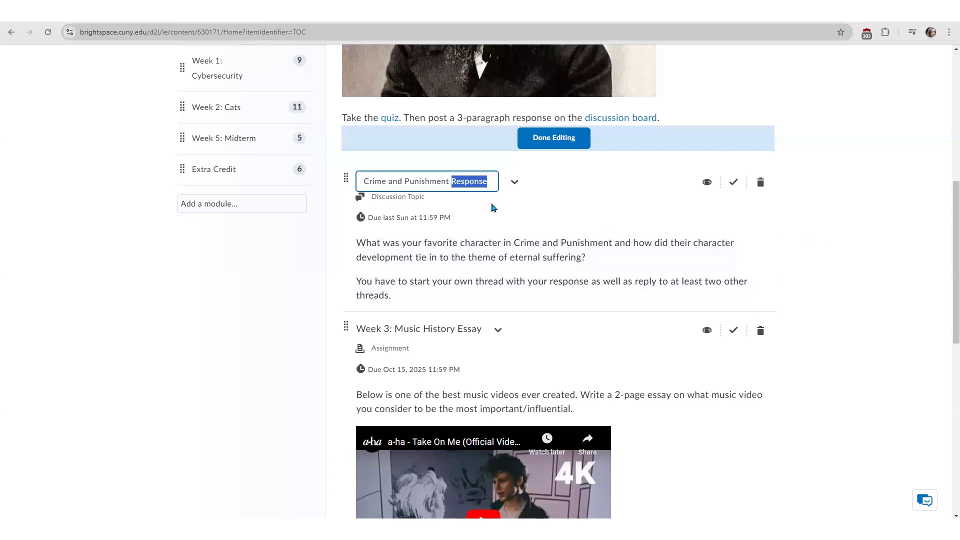
text(Discussion Board)
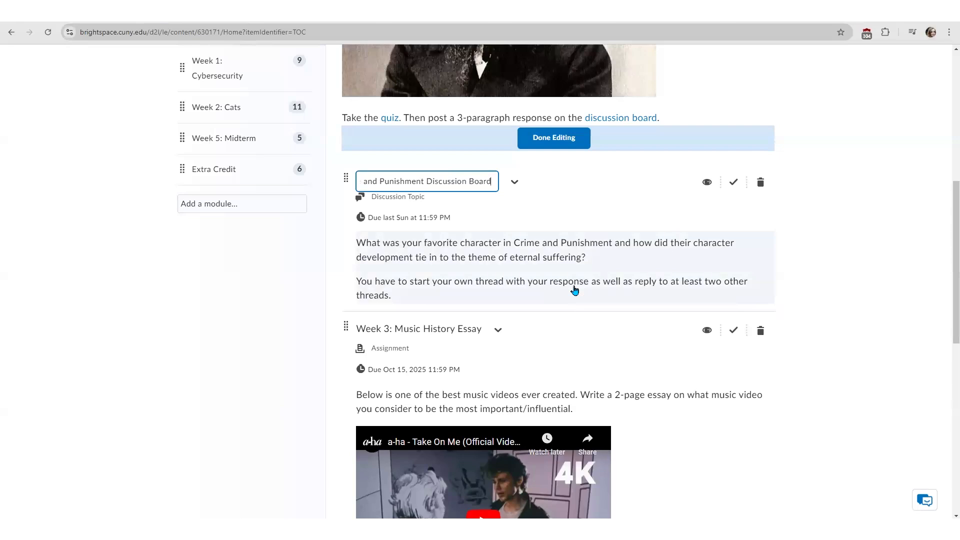
key(Return)
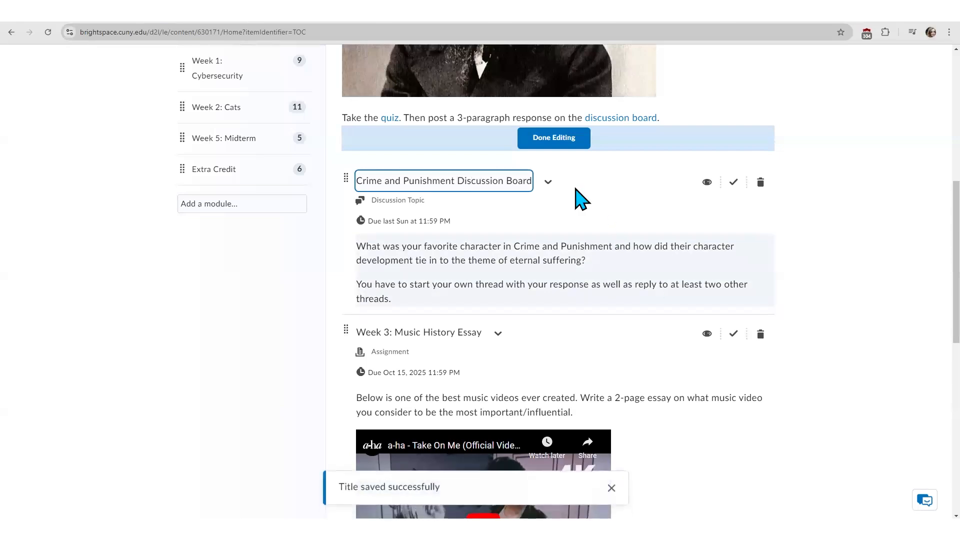
Set the due date of Crime and Punishment Discussion Board to October 29, 2024 and save it
click(418, 222)
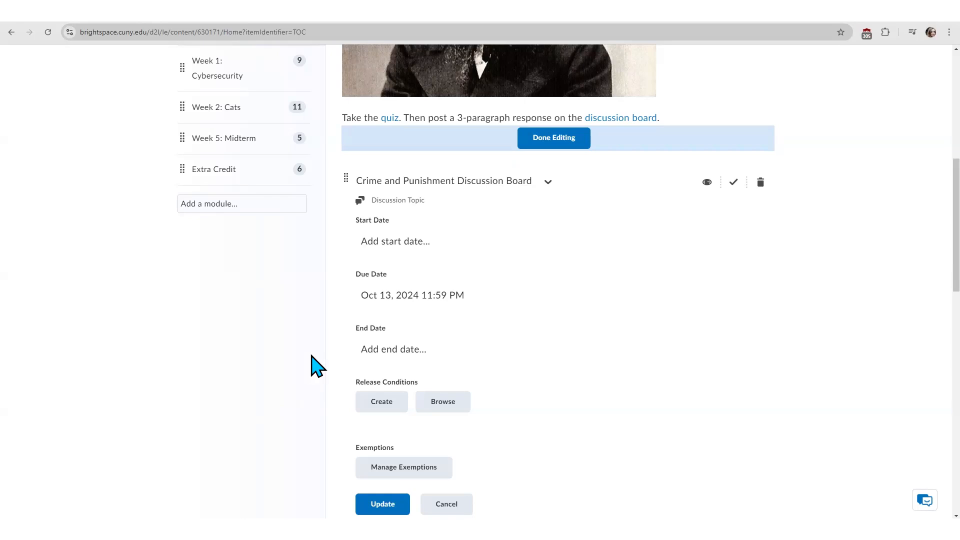
click(429, 296)
click(364, 299)
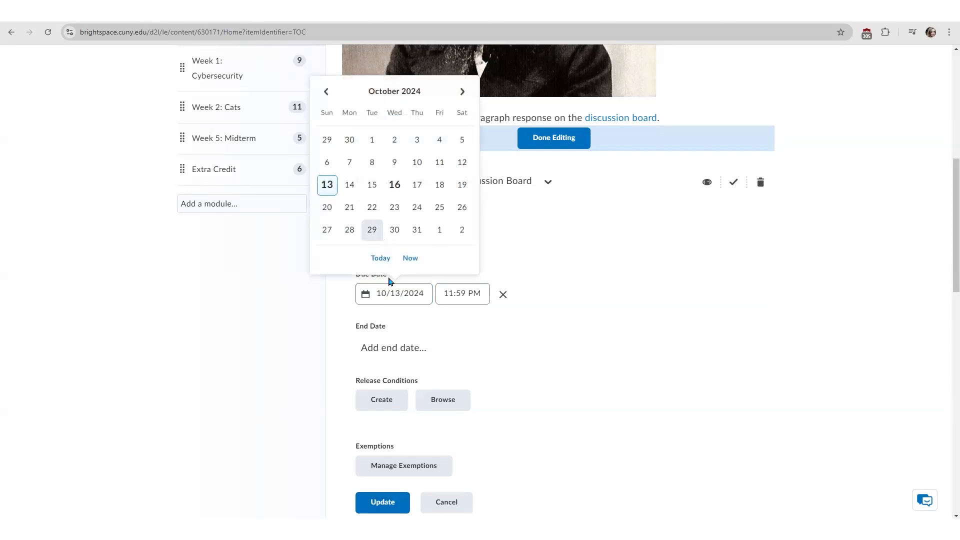
click(371, 228)
click(382, 502)
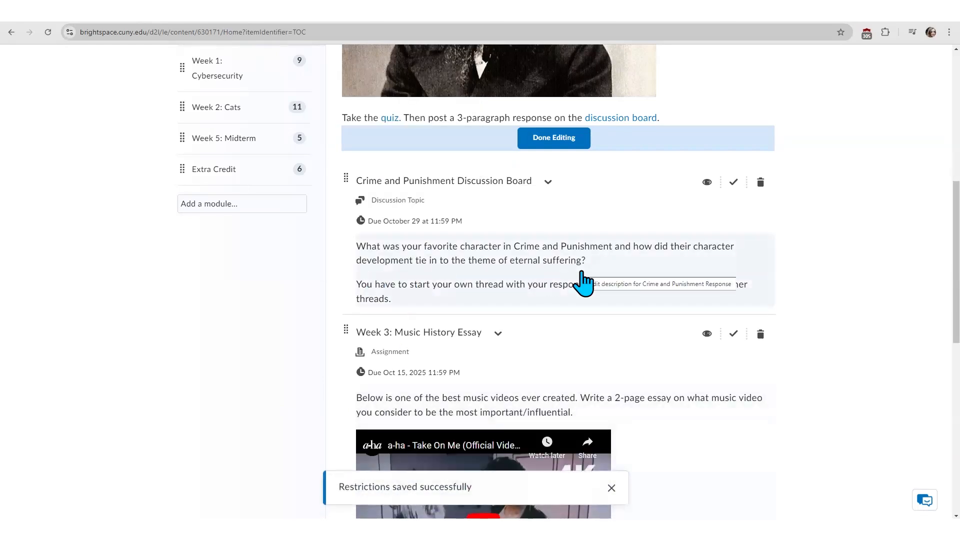
Open the description of Week 3: Music History Essay for editing and save it
click(625, 410)
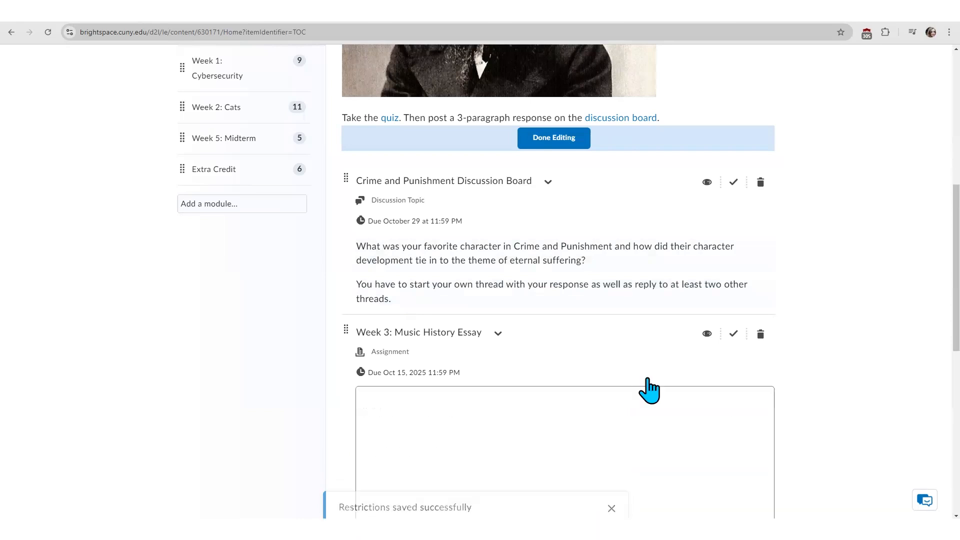
scroll(822, 395, down, 2)
drag(771, 350, 770, 430)
click(383, 457)
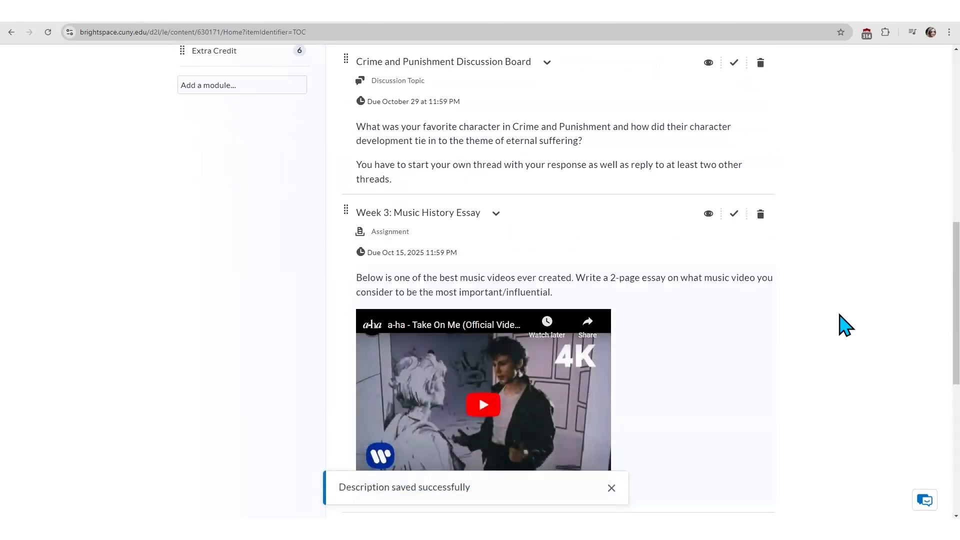
Finish bulk editing in the Week 2: Достоевский module and open the course's table of contents
scroll(845, 325, up, 2)
click(573, 144)
scroll(925, 133, down, 5)
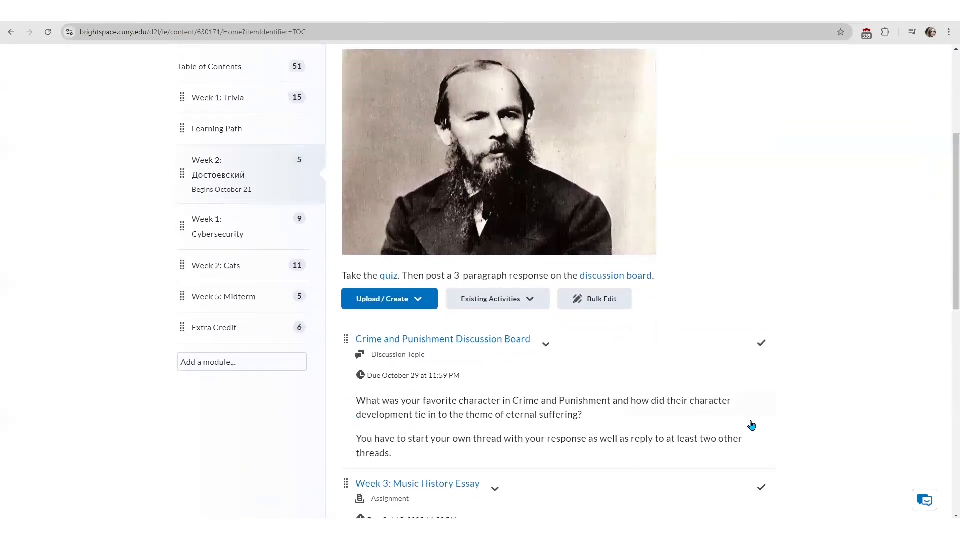
scroll(898, 372, up, 5)
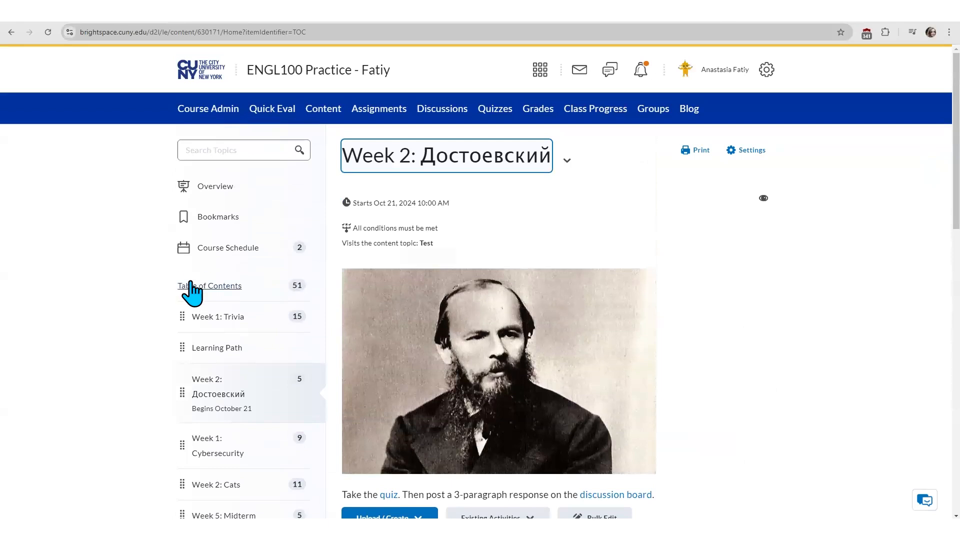
click(204, 289)
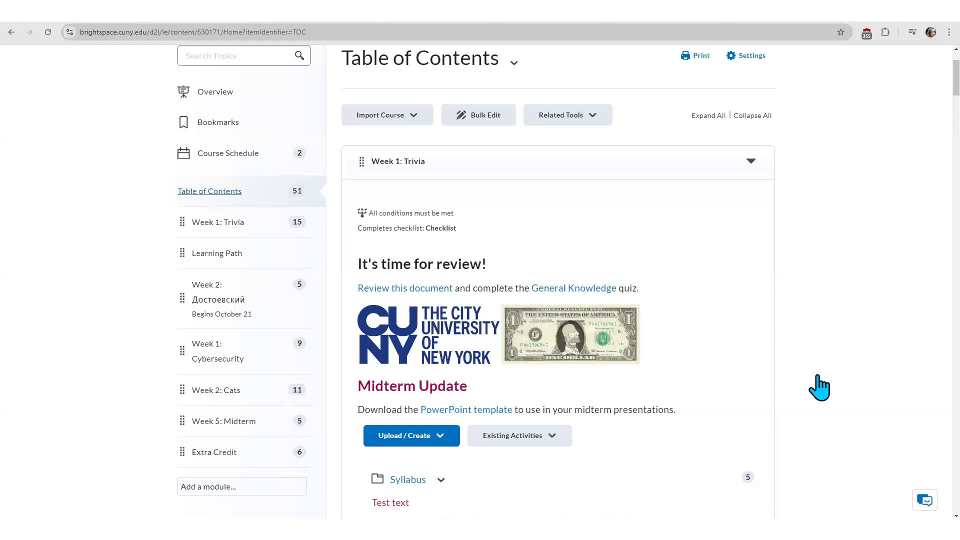
scroll(725, 345, up, 2)
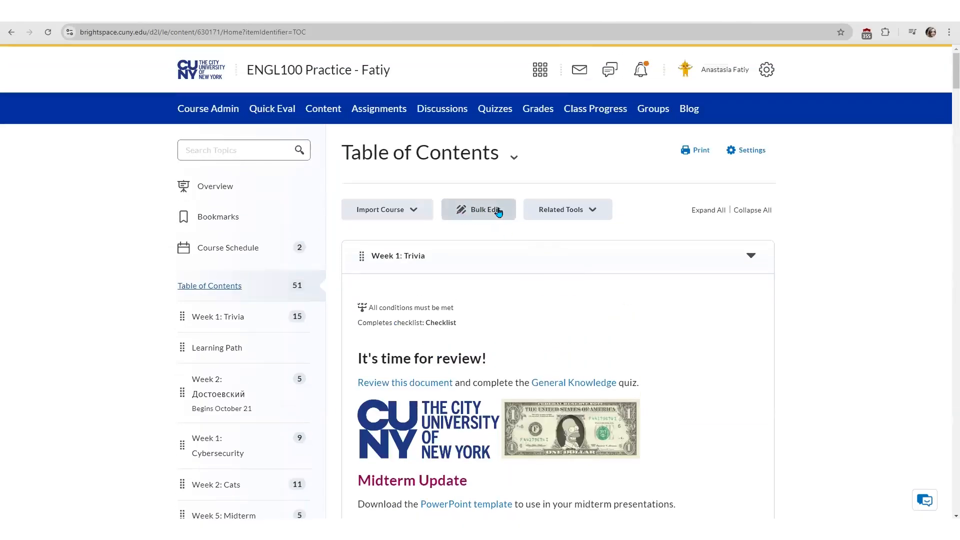
Turn on bulk editing for the whole table of contents, look over the Week 1: Trivia module, and finish bulk editing
click(499, 211)
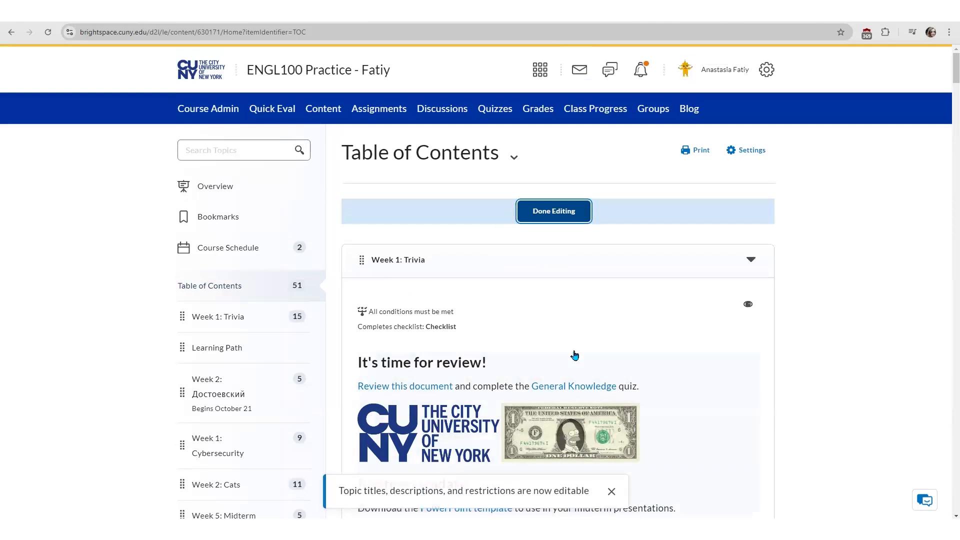
scroll(662, 373, down, 2)
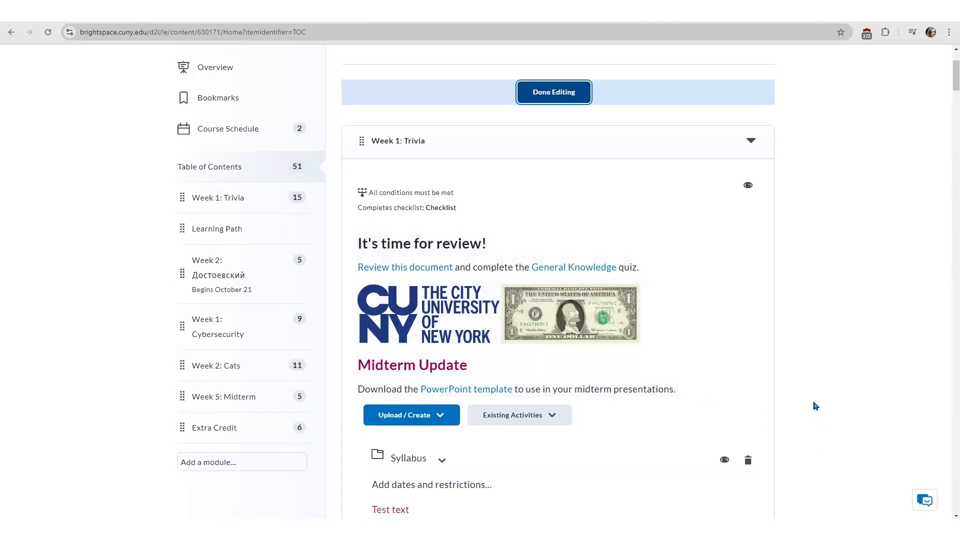
scroll(639, 244, up, 2)
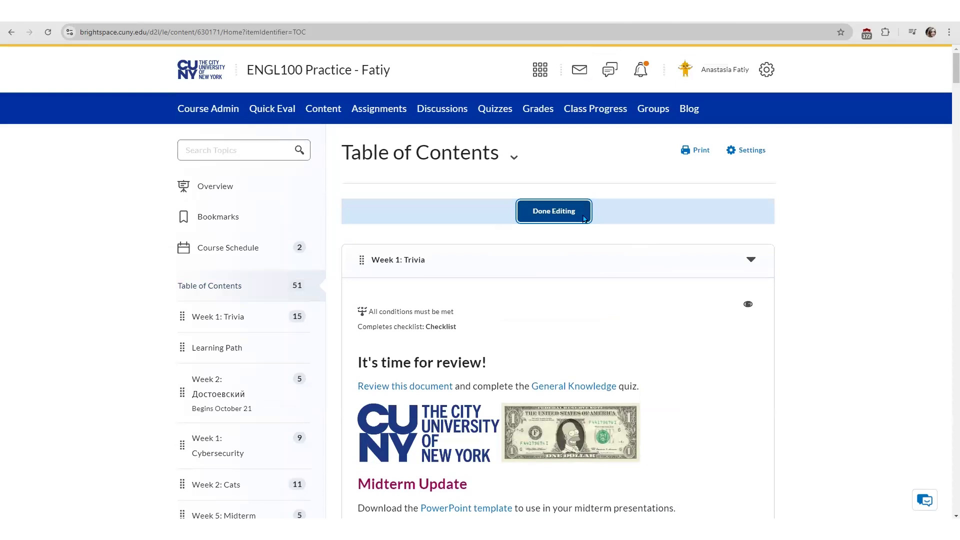
key(Return)
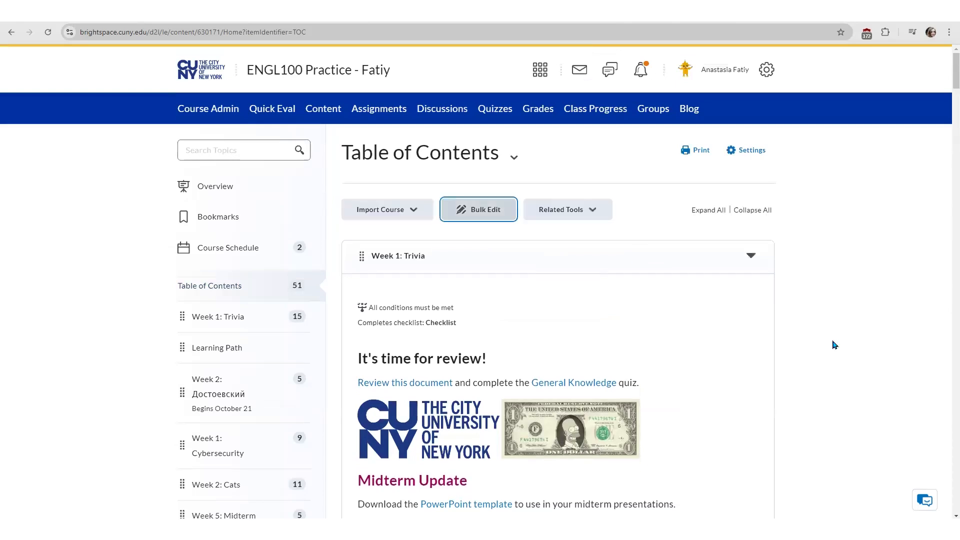
click(821, 310)
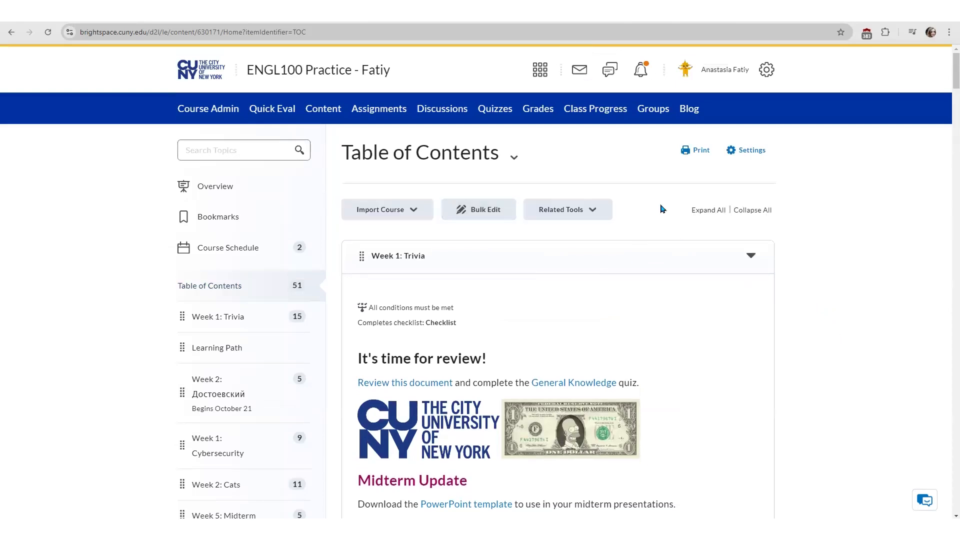
Open the Course Builder, checking the Learning Path module in the course content as well
click(597, 213)
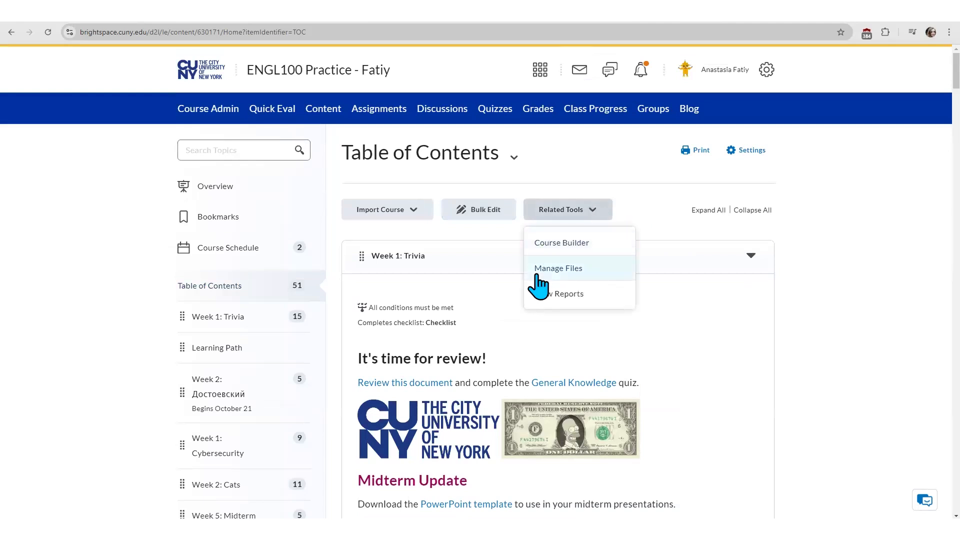
click(586, 250)
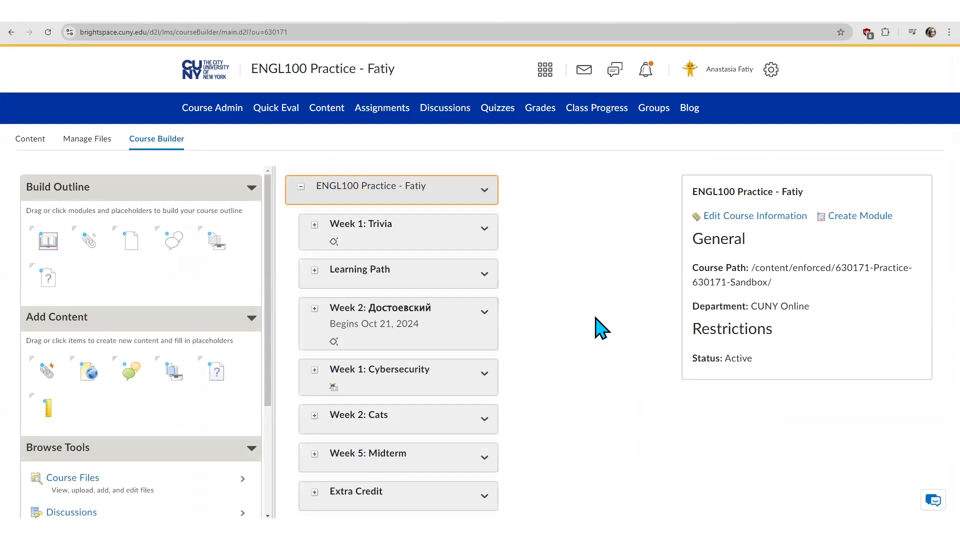
click(326, 109)
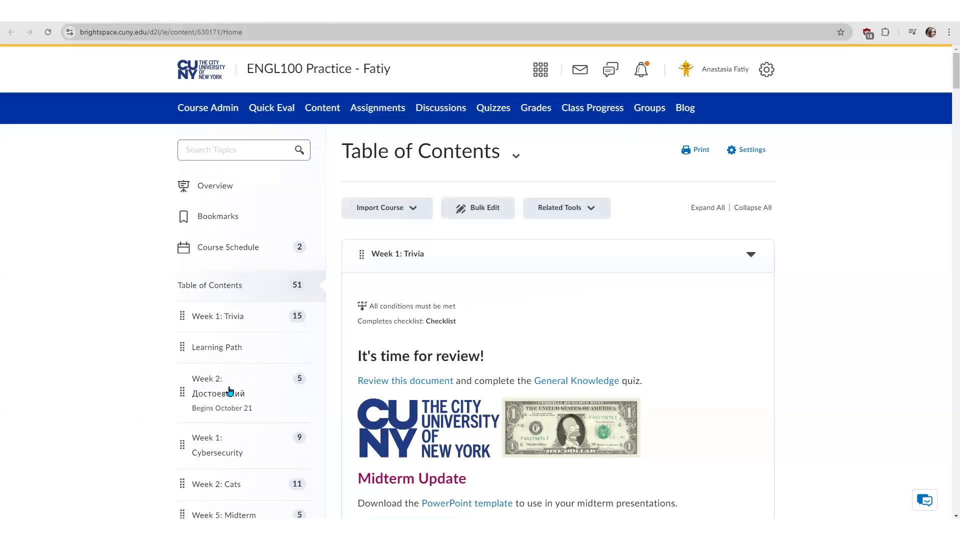
click(229, 348)
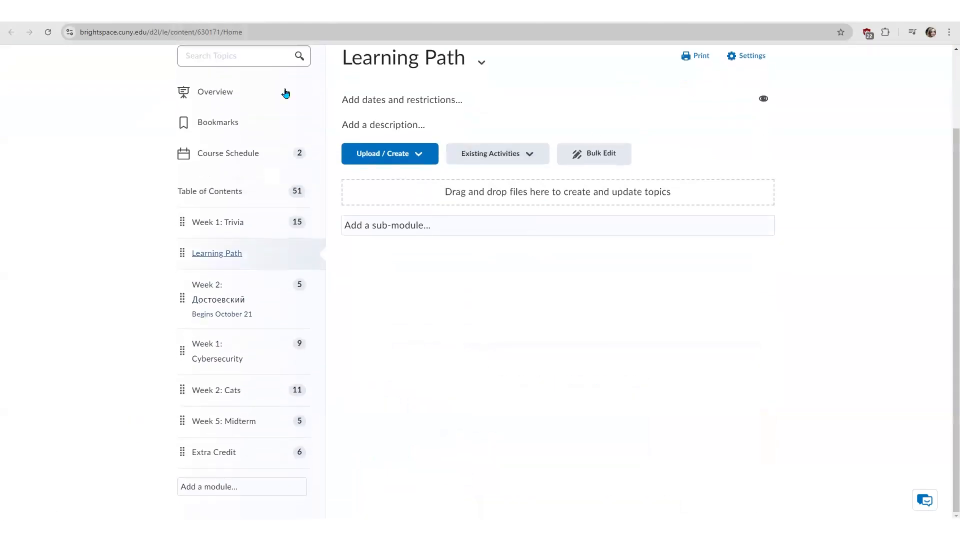
click(80, 31)
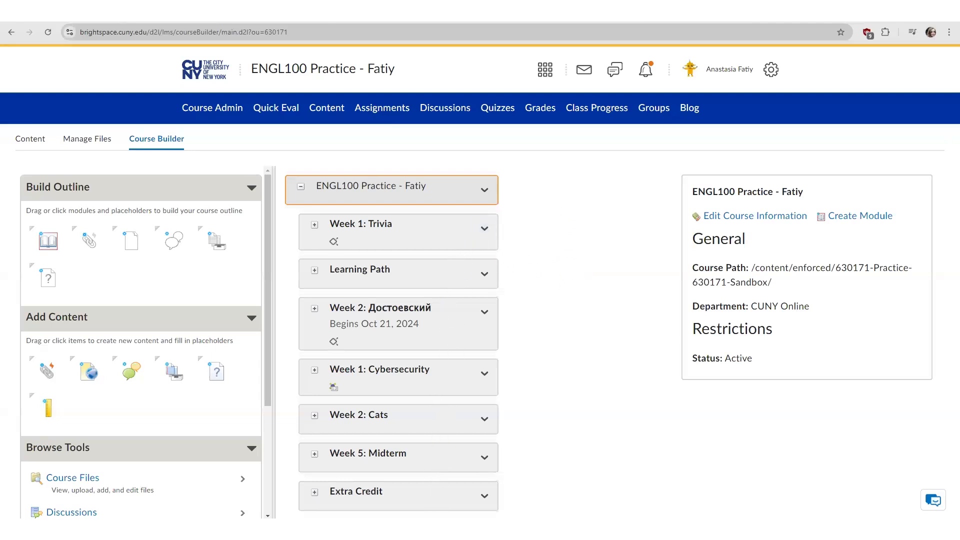
Expand Week 1: Trivia in the course outline and view the details of the Vendor & Contractor spreadsheet and the OneNote video
click(314, 225)
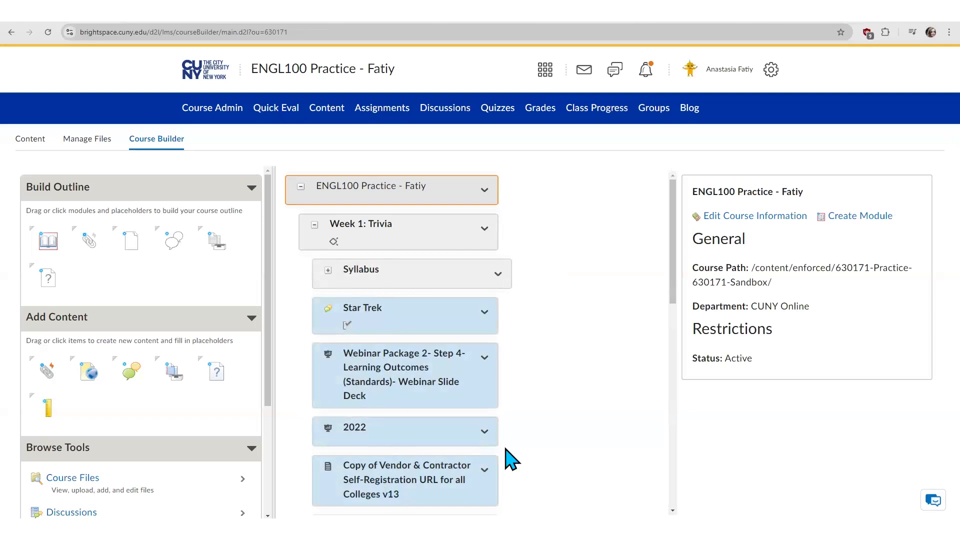
scroll(523, 420, down, 1)
scroll(524, 420, down, 2)
click(402, 371)
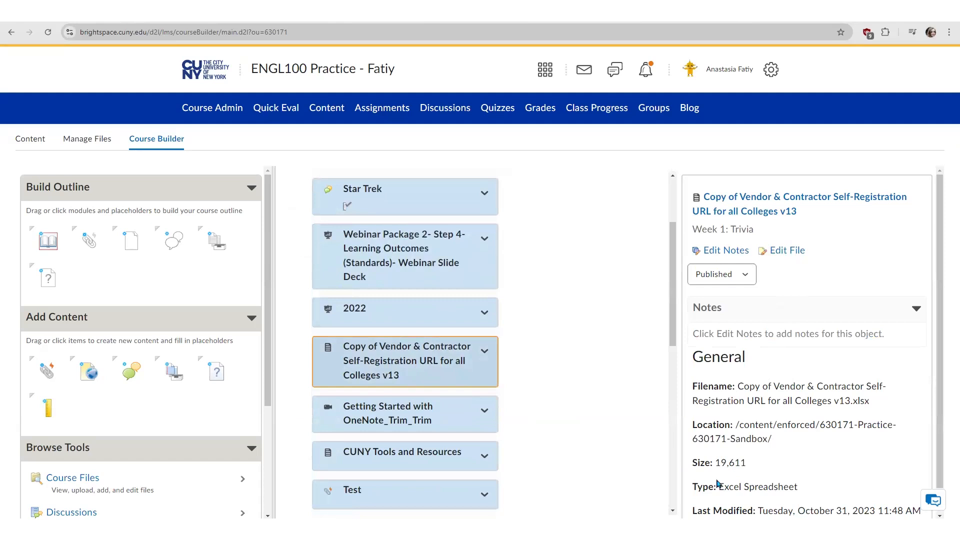
click(406, 426)
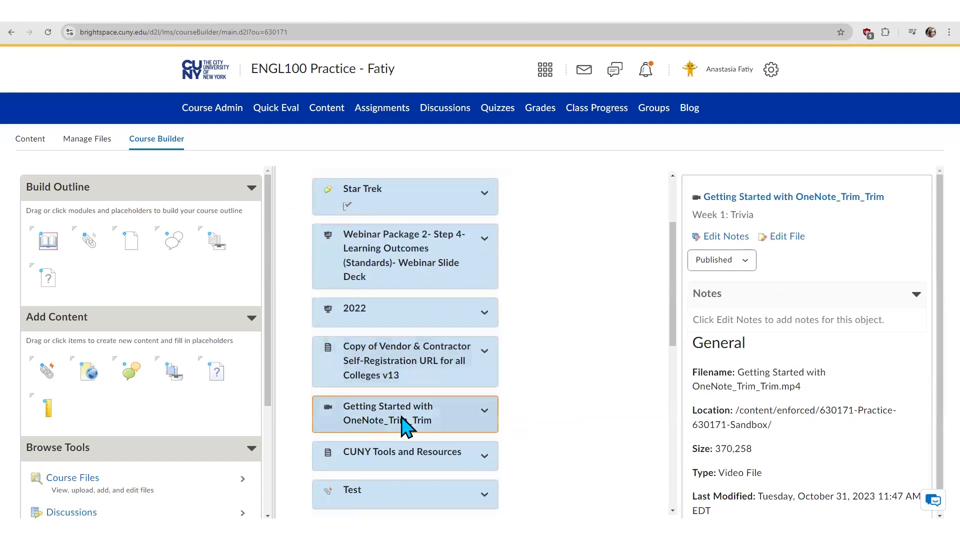
click(765, 472)
Move Getting Started with OneNote_Trim_Trim and Week 4 Assignment from Week 1: Trivia into Learning Path, and collapse both modules
drag(666, 300, 659, 383)
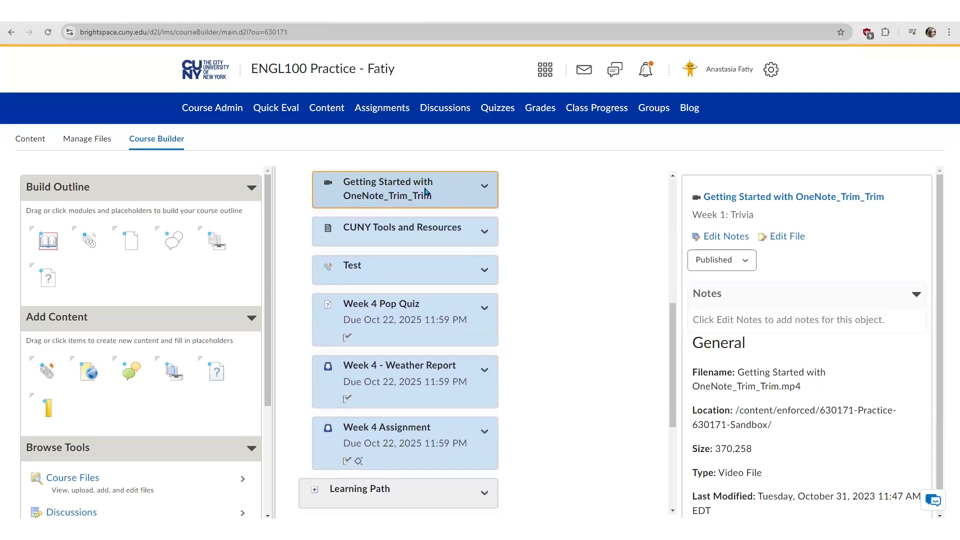
drag(418, 197, 441, 486)
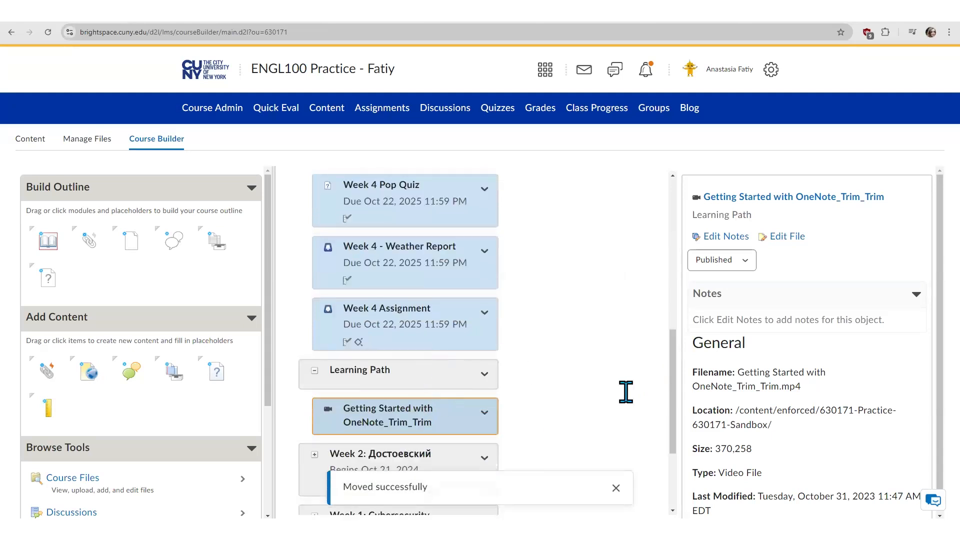
drag(398, 345, 392, 371)
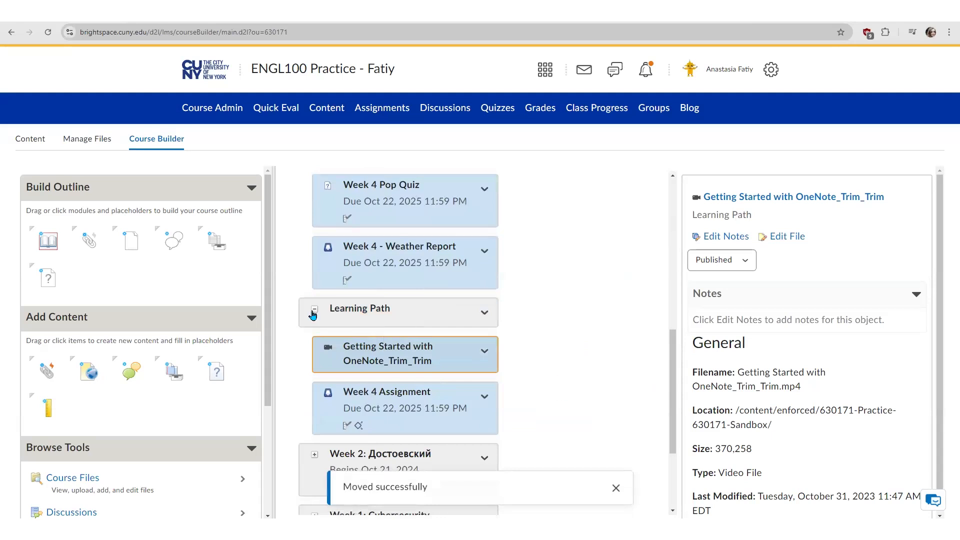
scroll(666, 261, up, 4)
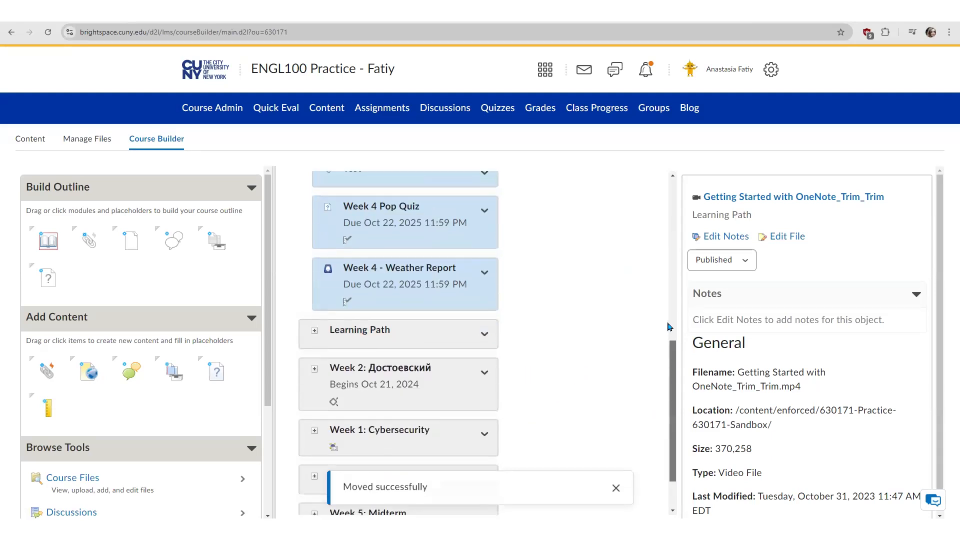
scroll(666, 262, up, 4)
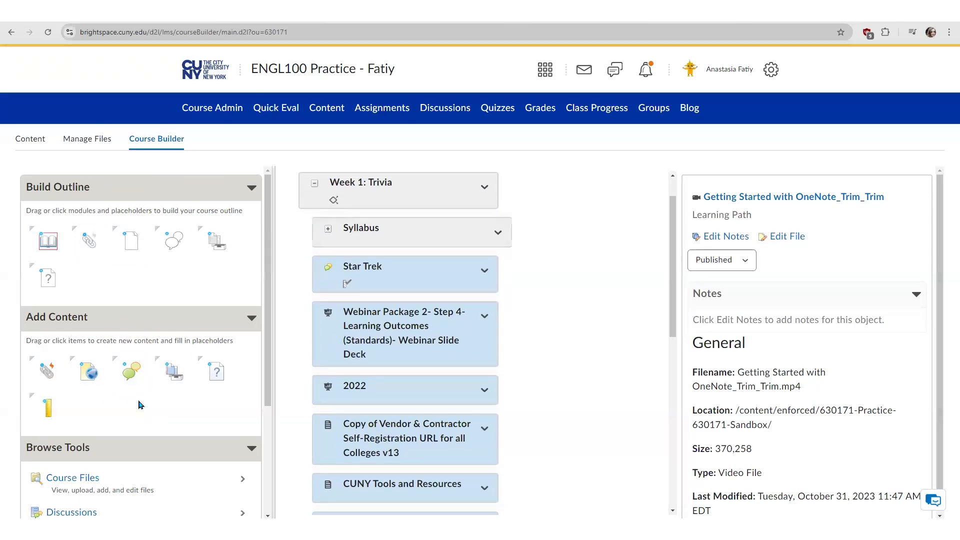
click(314, 183)
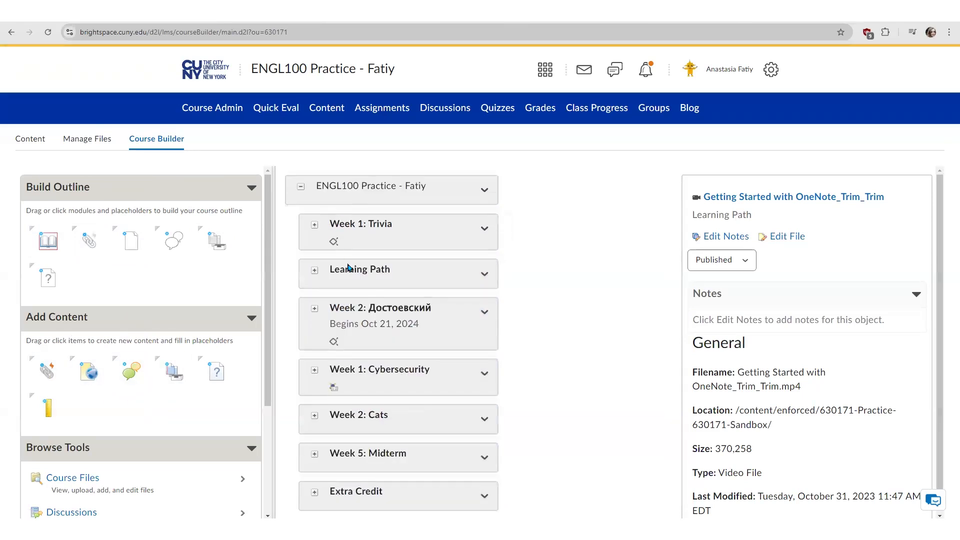
Expand the Extra Credit module and start a new discussion in it
click(315, 456)
scroll(371, 428, down, 3)
click(315, 340)
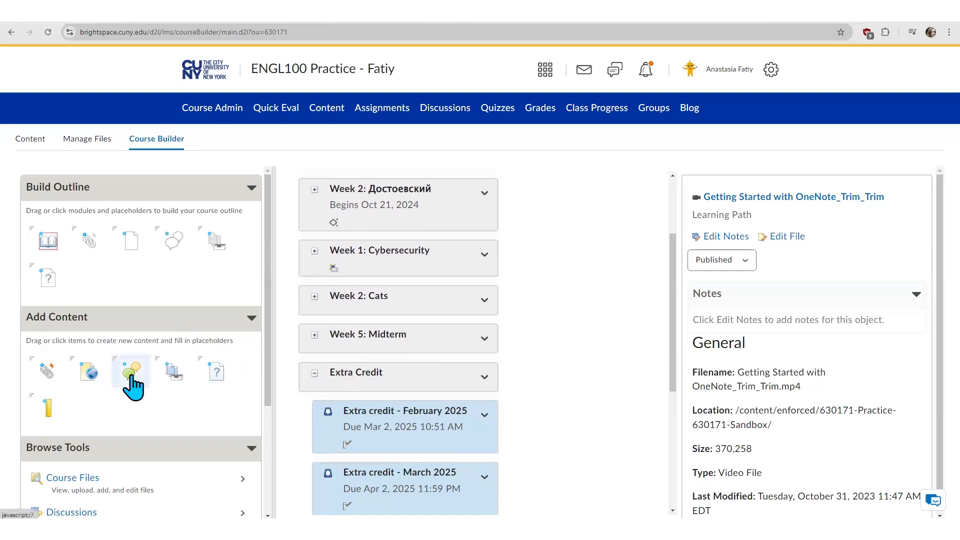
drag(132, 385, 410, 386)
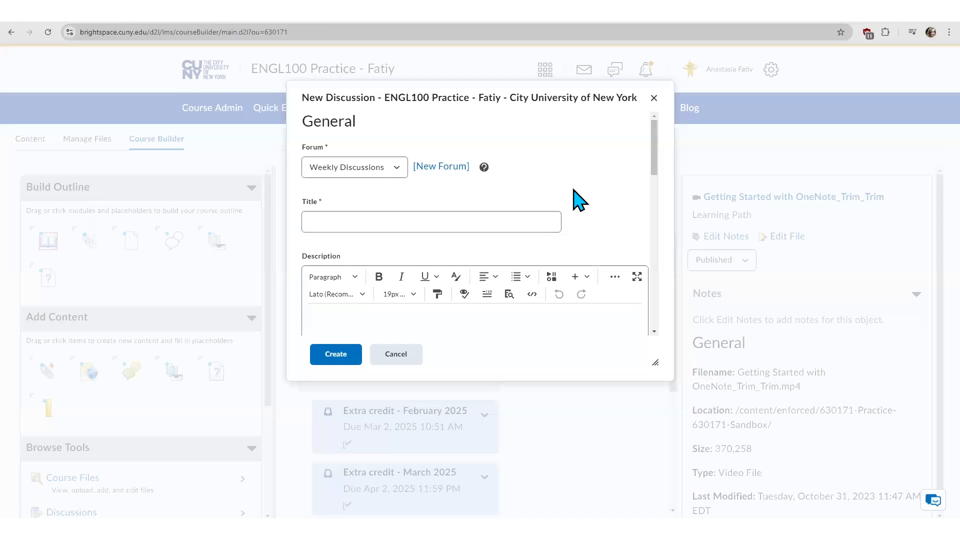
Create a new forum titled Extra Credit for the discussion
click(404, 170)
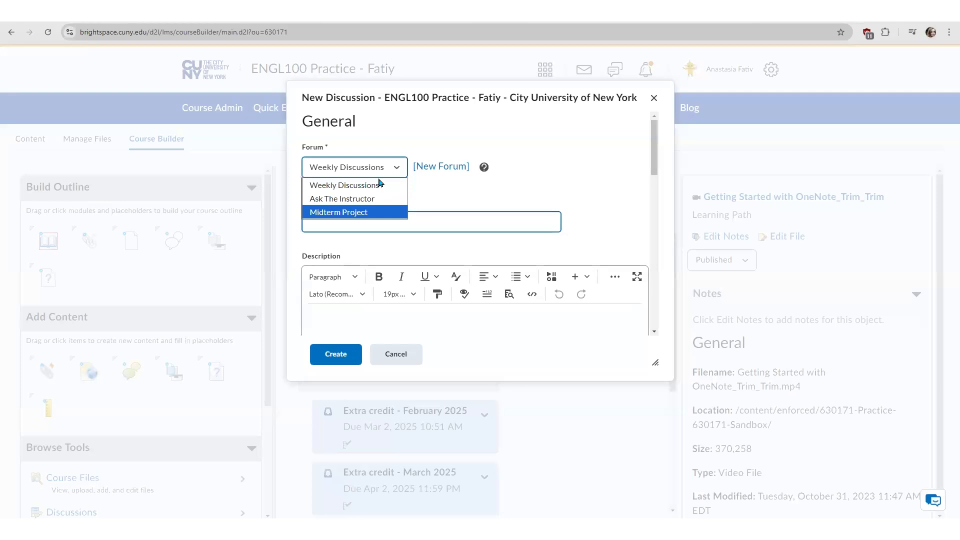
click(432, 196)
click(442, 167)
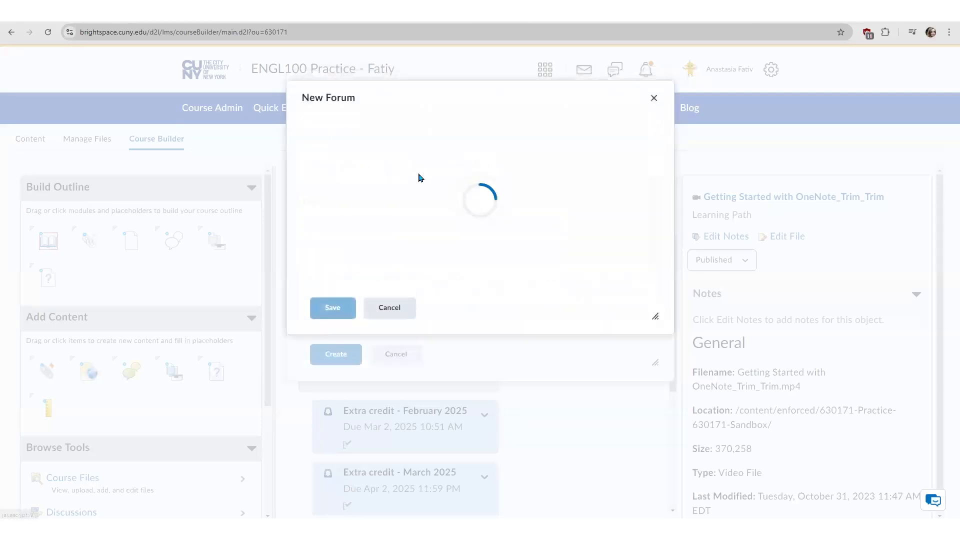
text(Extra)
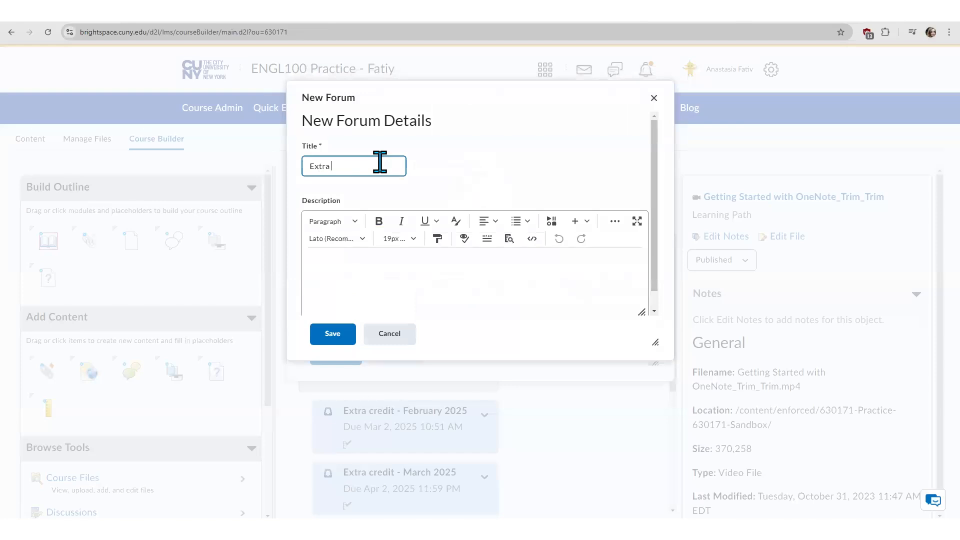
text( Credit)
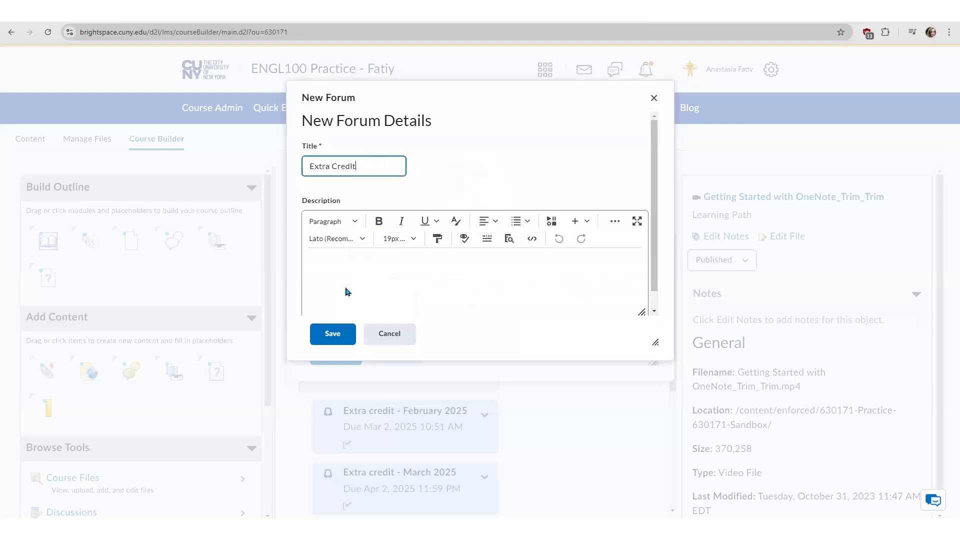
click(333, 333)
Title the discussion Extra Credit Questions and create it
click(353, 222)
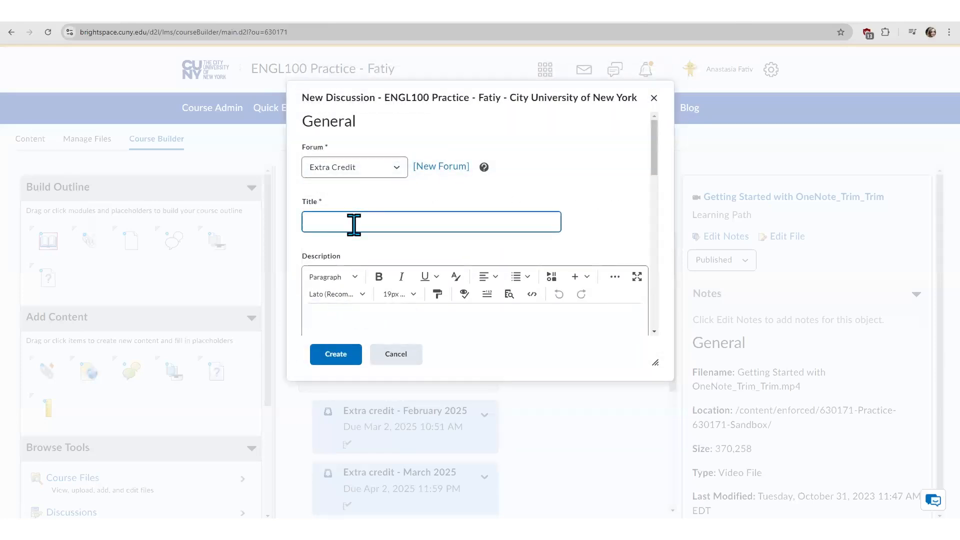
text(Extra Credit Questions)
click(344, 356)
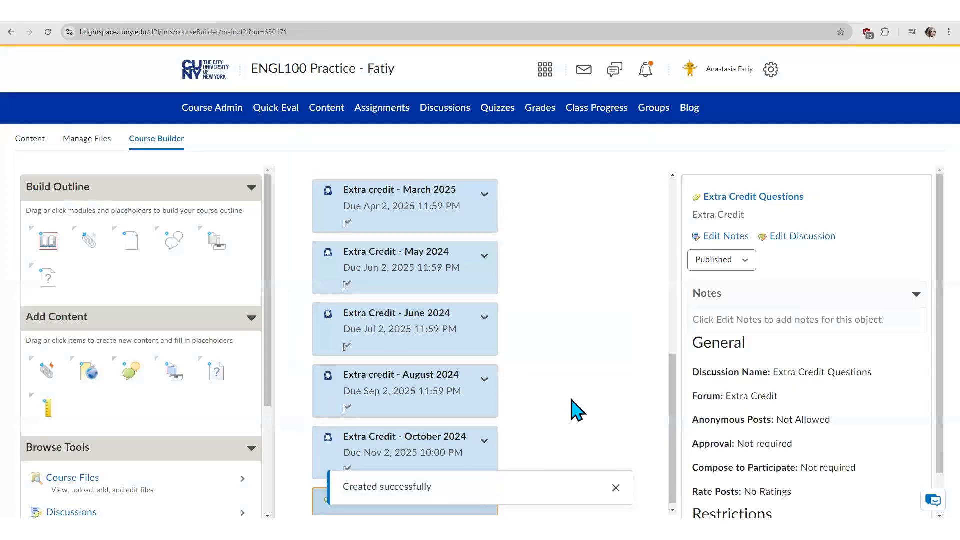
click(616, 494)
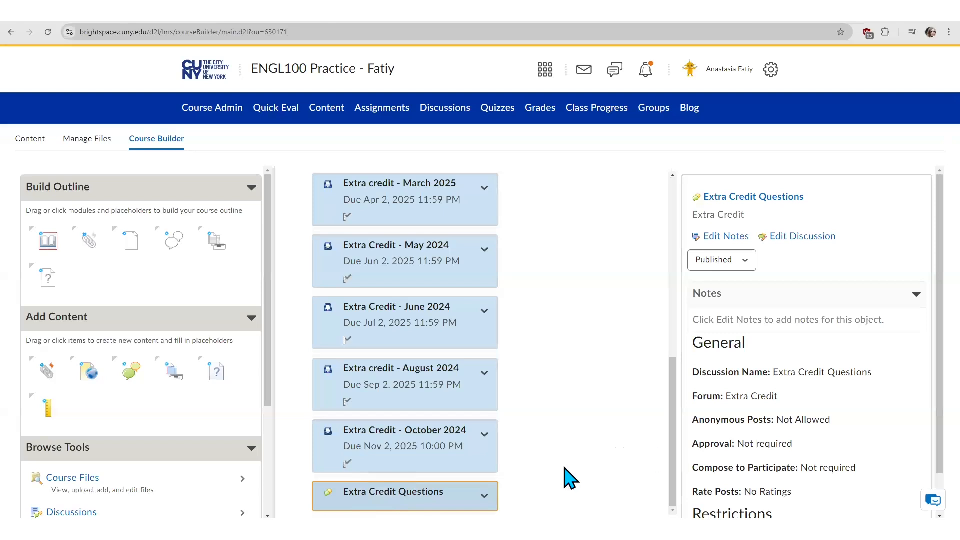
Look over the Browse Tools available in the Course Builder
drag(268, 335, 272, 445)
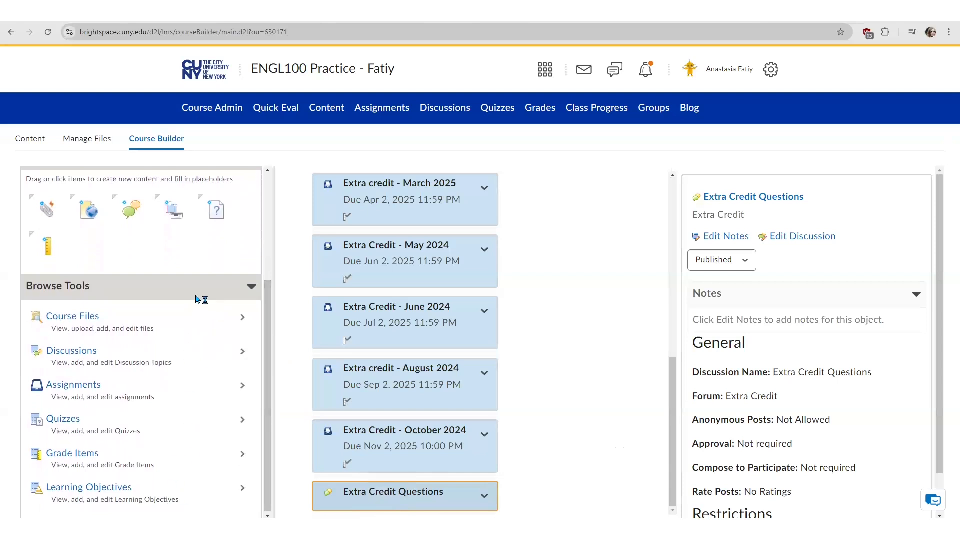
drag(268, 285, 272, 200)
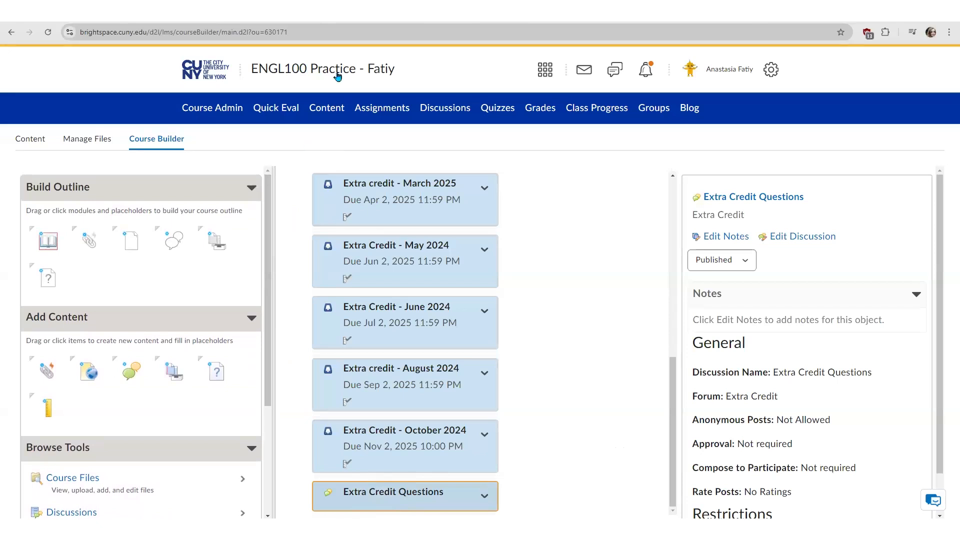
drag(674, 368, 677, 203)
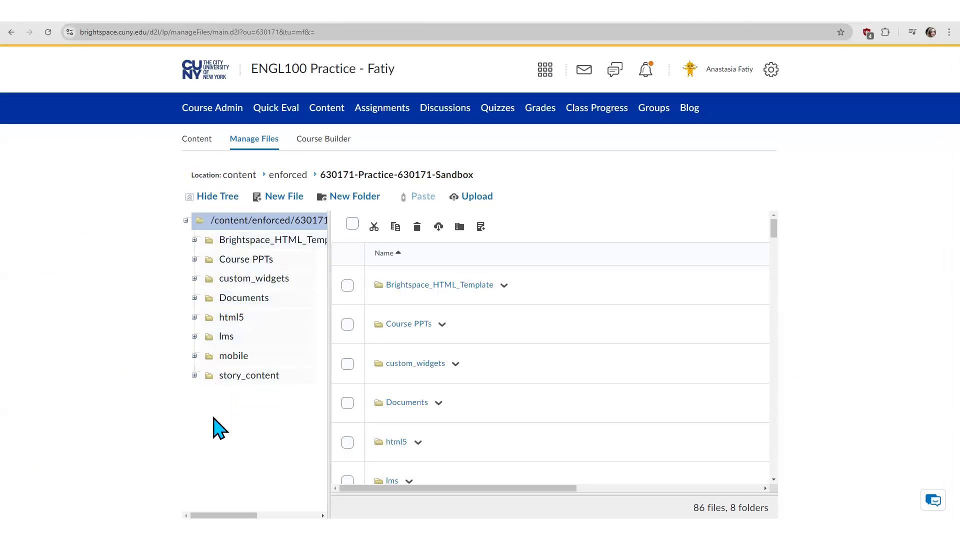
Create a folder named Course PDFs in the course's main directory in Manage Files
click(360, 199)
text(C)
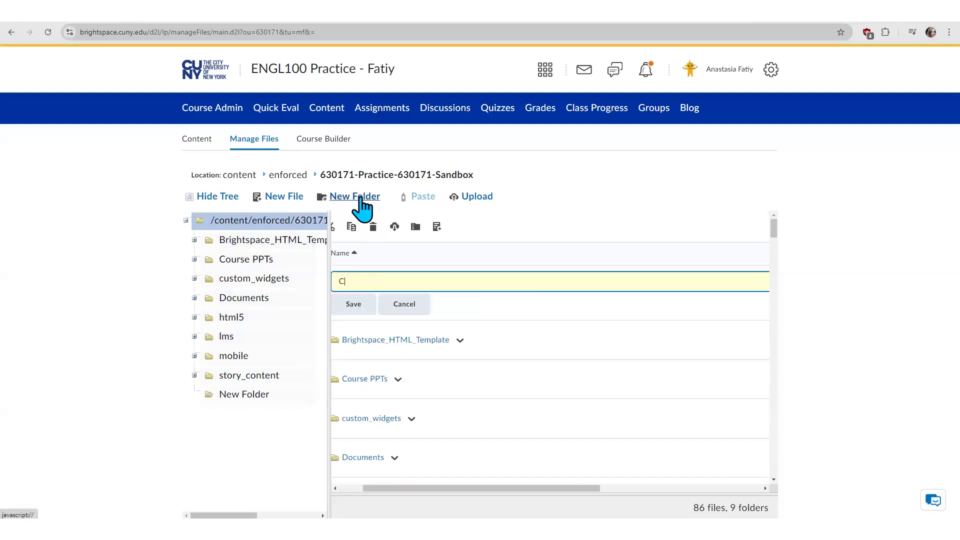
text(ourse PDFs)
click(353, 304)
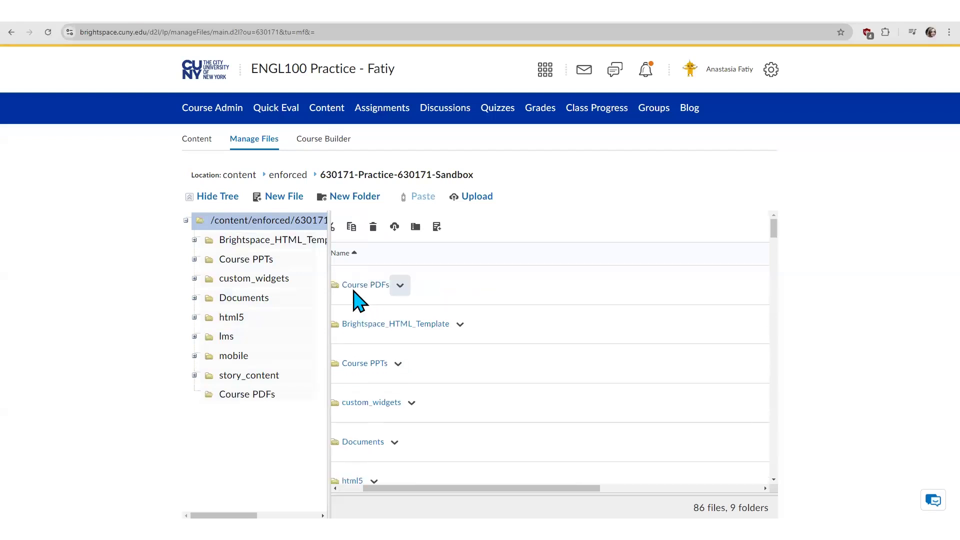
Upload the file Student Center Overview Updated 9-26.pdf into the Course PDFs folder and save it
click(362, 285)
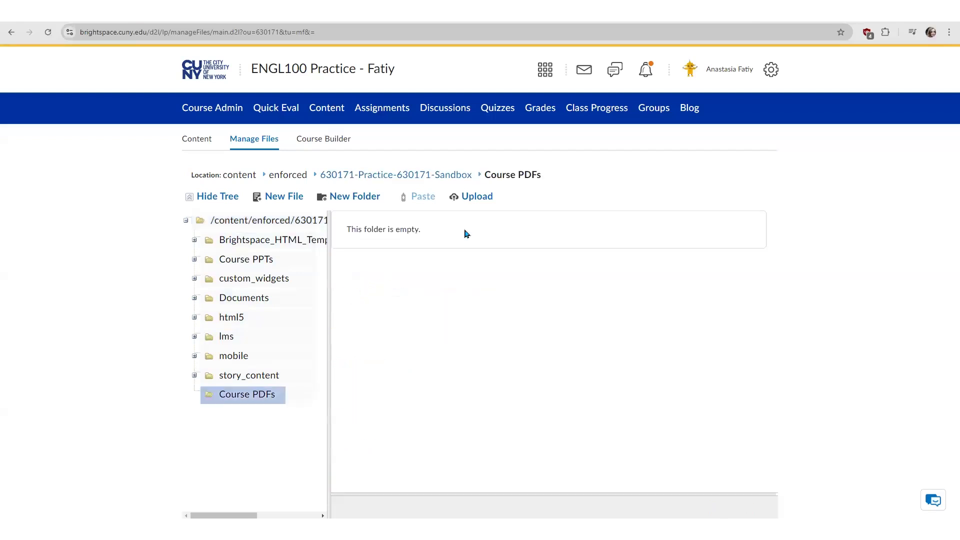
click(481, 198)
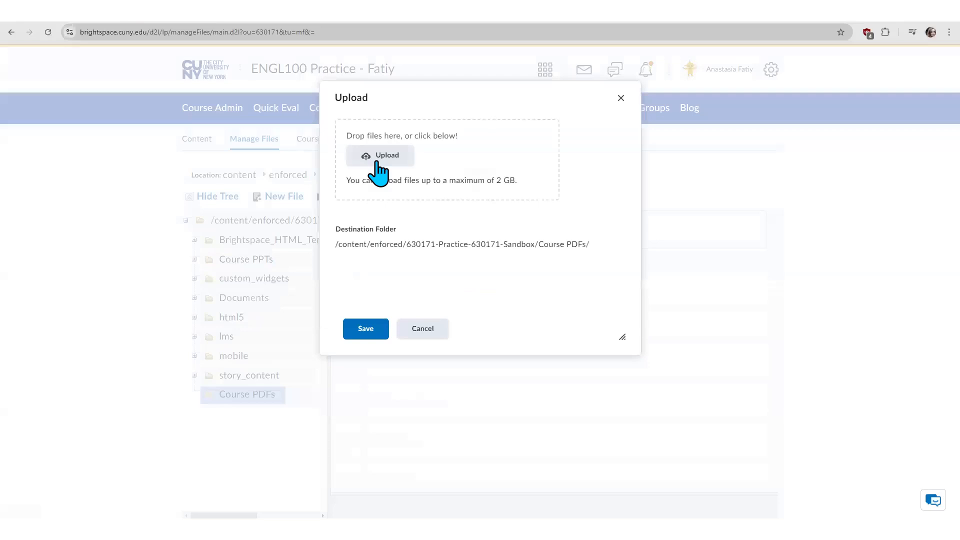
click(378, 159)
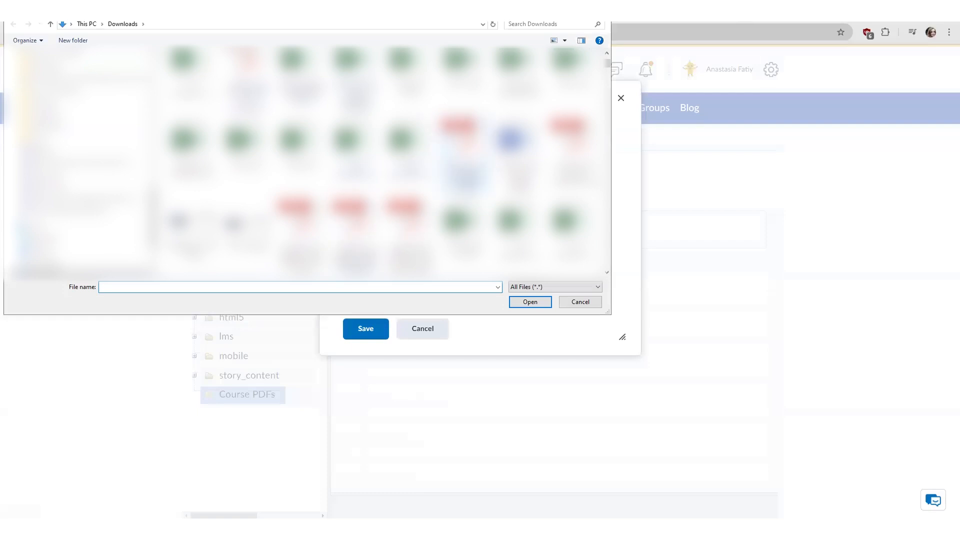
double_click(571, 157)
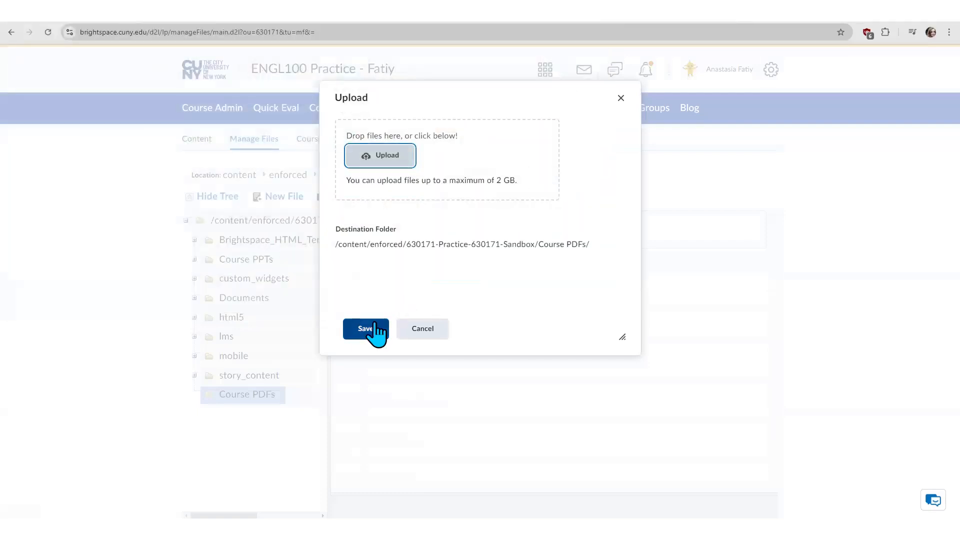
click(376, 331)
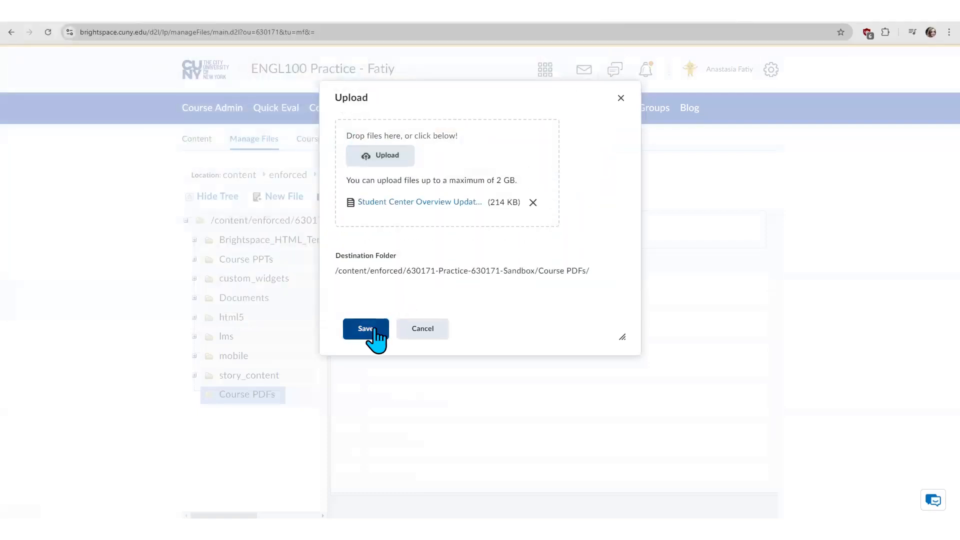
click(375, 330)
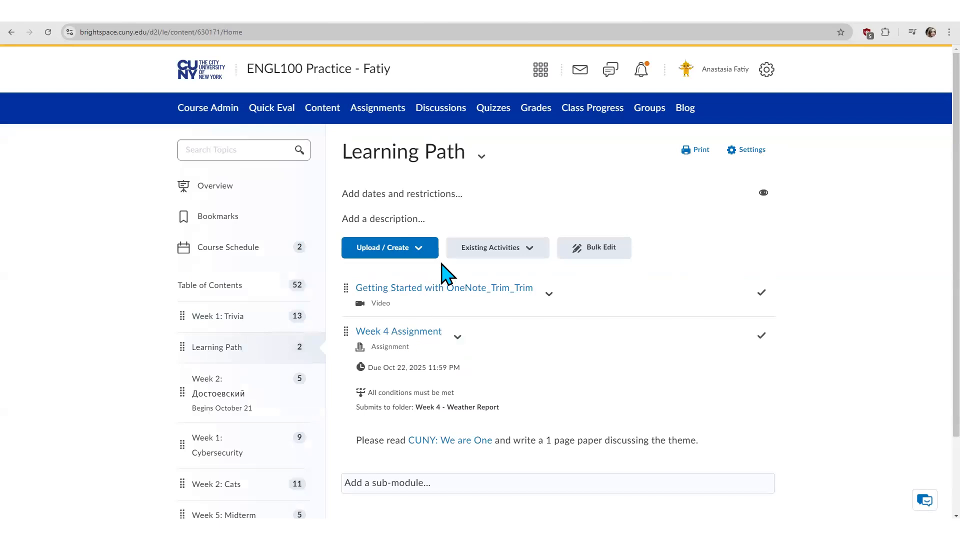
Add Student Center Overview Updated 9-26.pdf from the Course PDFs folder in Manage Files to the Learning Path module
click(427, 263)
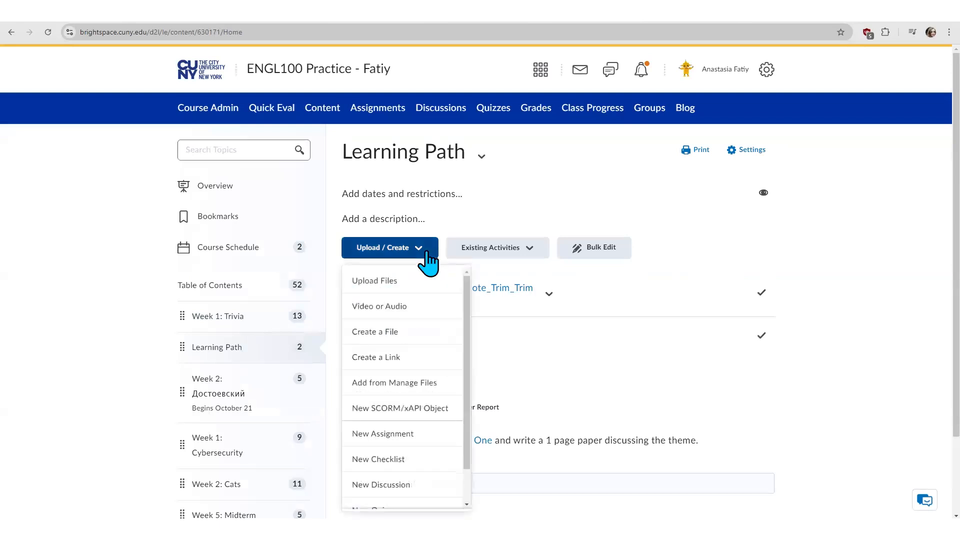
click(418, 384)
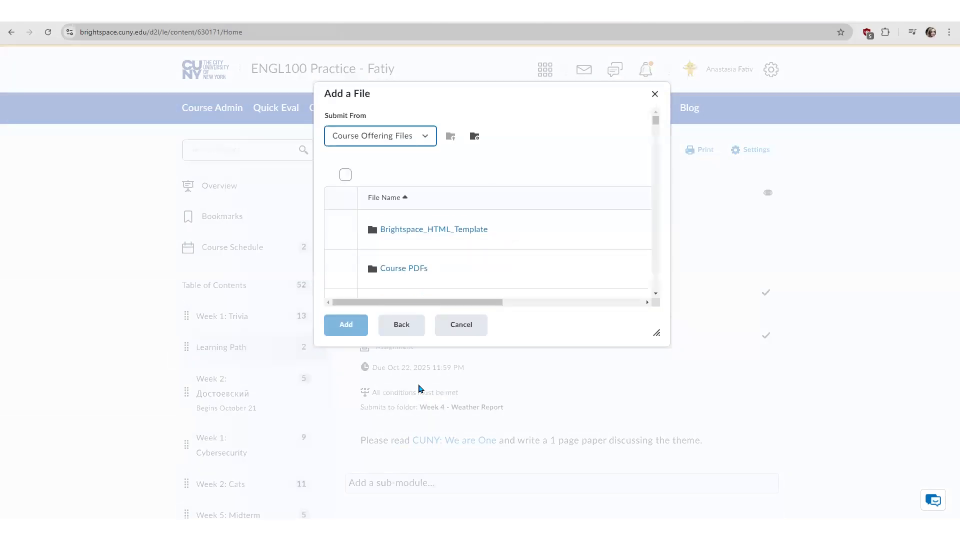
click(410, 270)
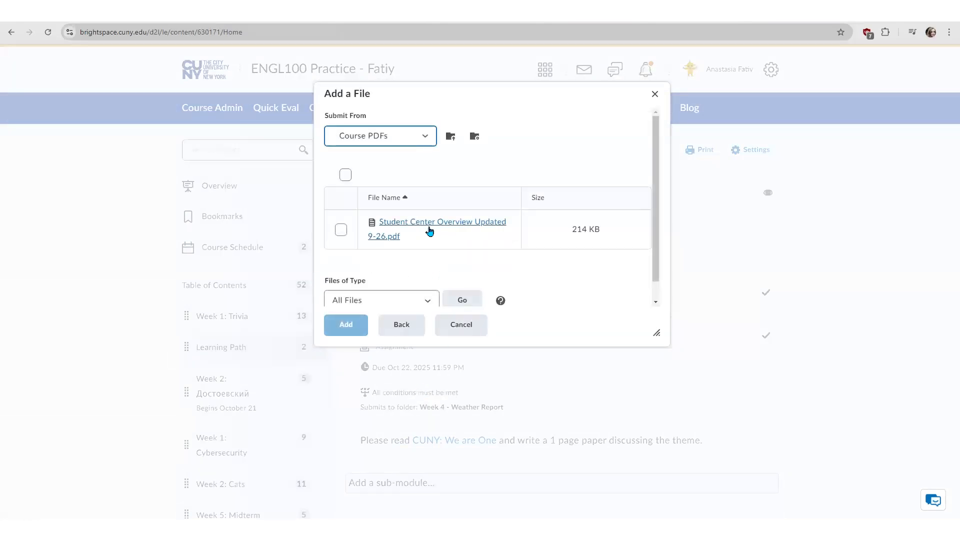
click(341, 229)
click(346, 324)
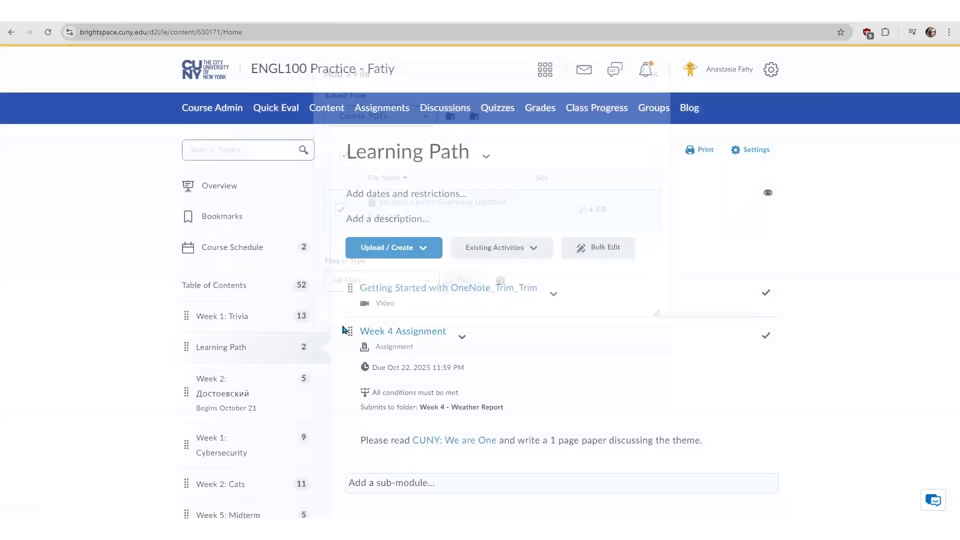
scroll(928, 161, down, 2)
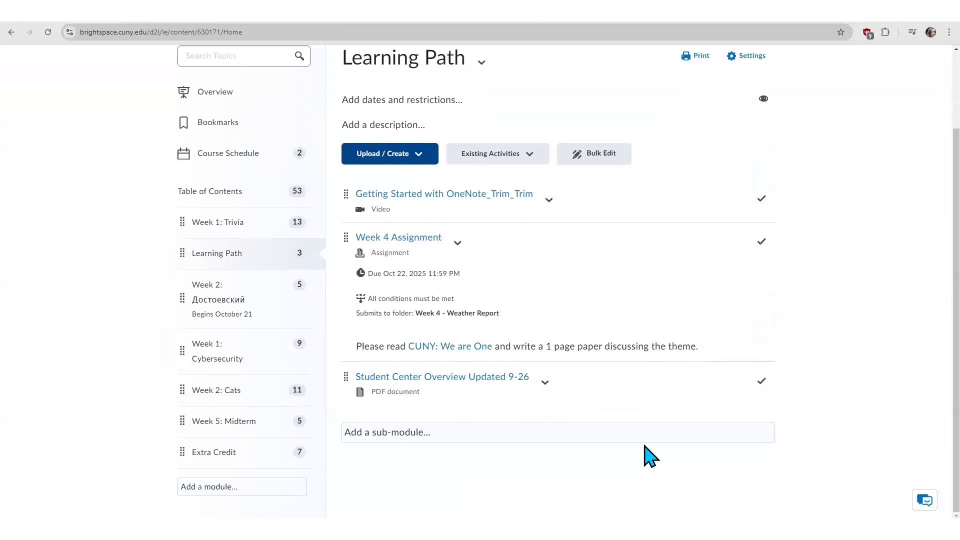
Set the Learning Path module to Hidden and switch it back to Visible
scroll(788, 424, up, 2)
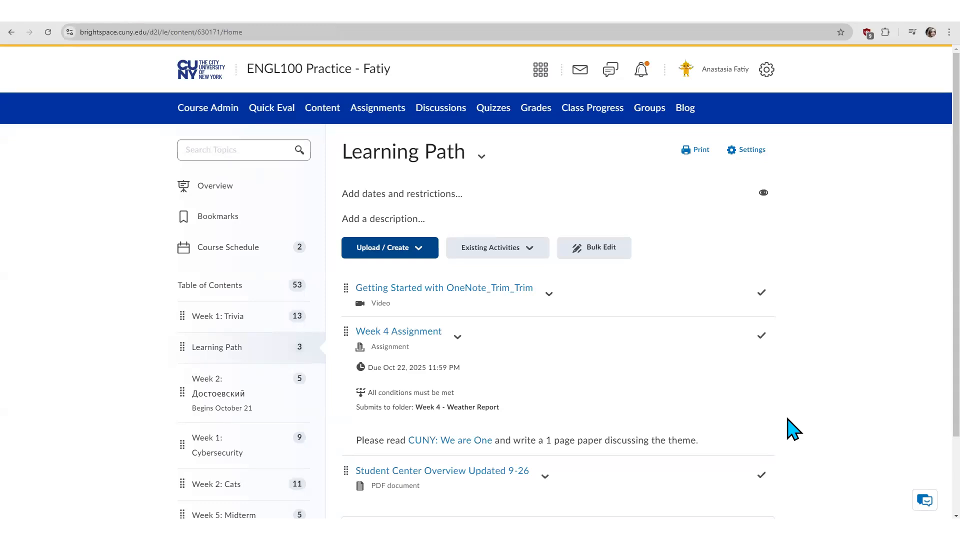
click(764, 196)
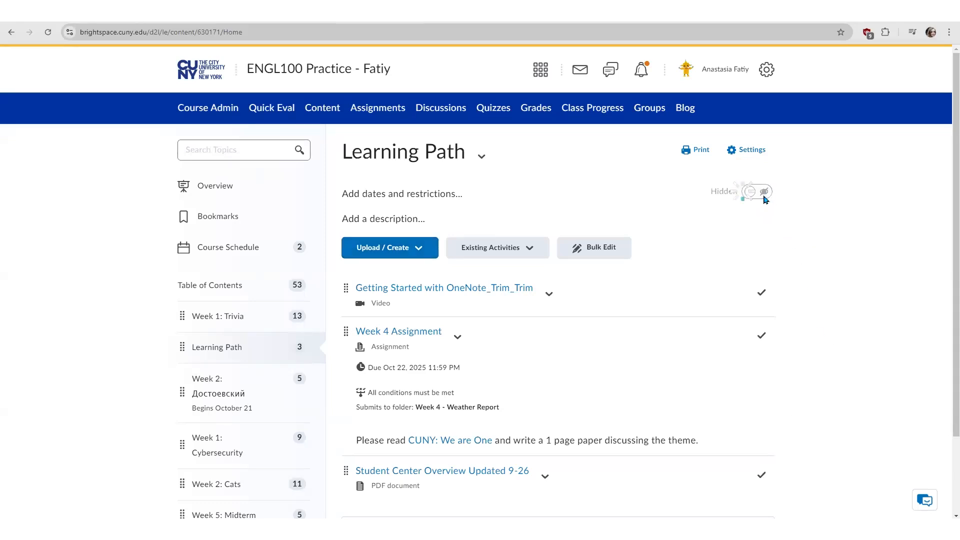
click(764, 196)
click(763, 193)
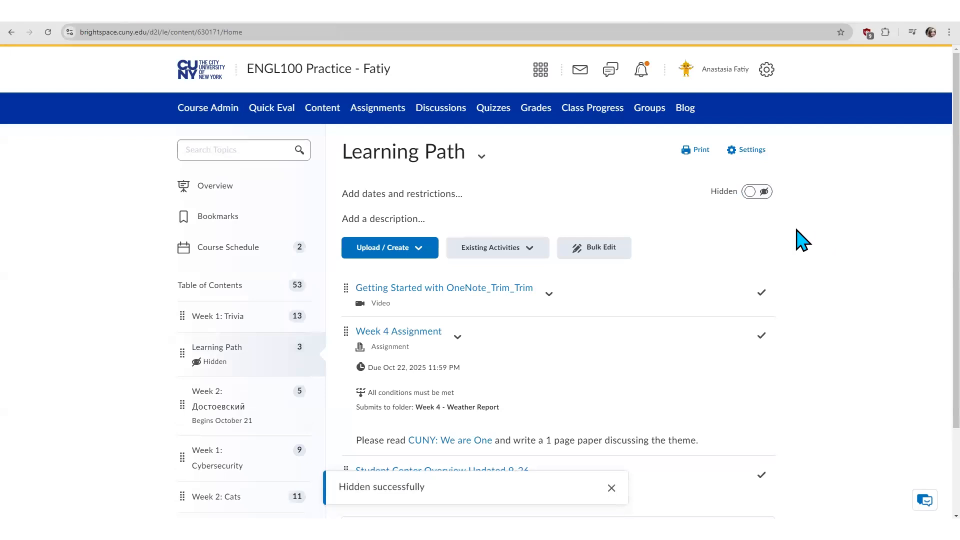
click(751, 194)
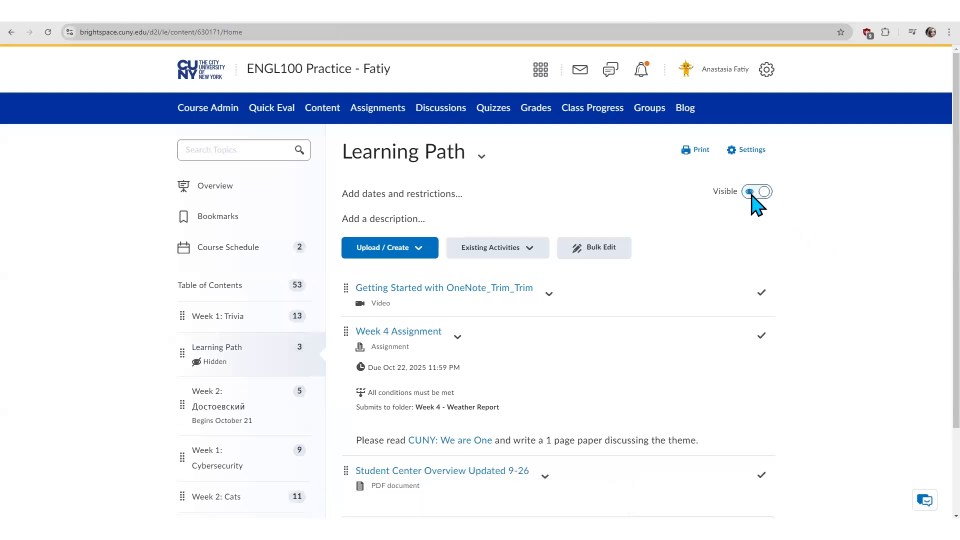